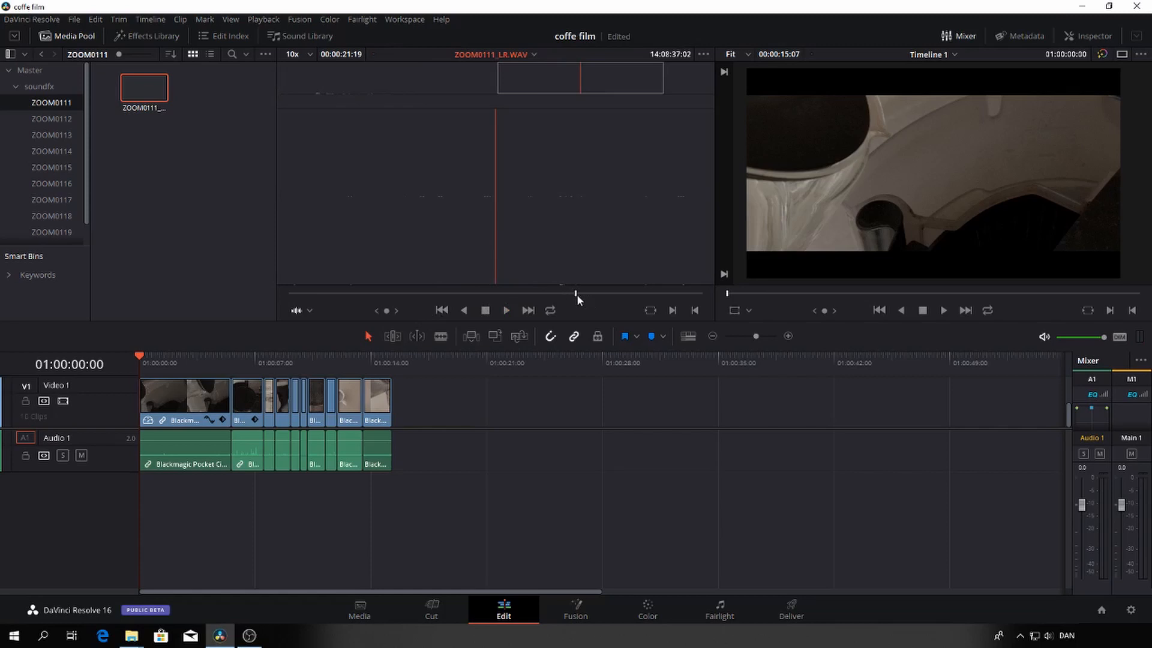
Mark a section about 12:23 long in ZOOM0111_LR.WAV and place it at the timeline start on a new track below Audio 1
drag(577, 296, 538, 296)
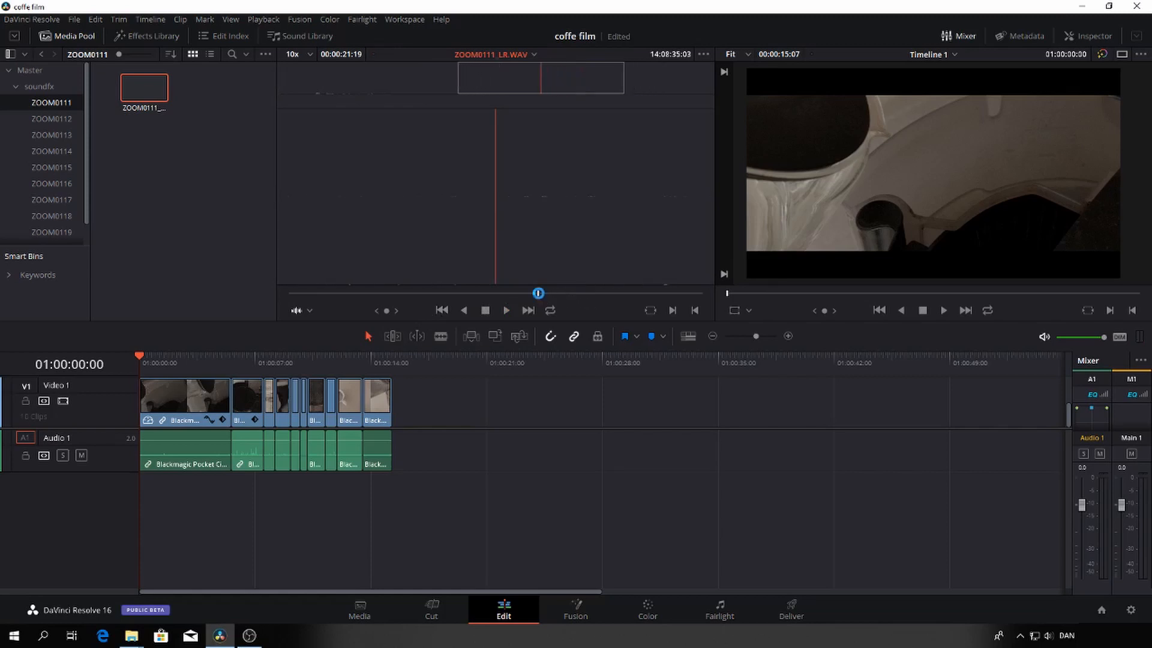
key(space)
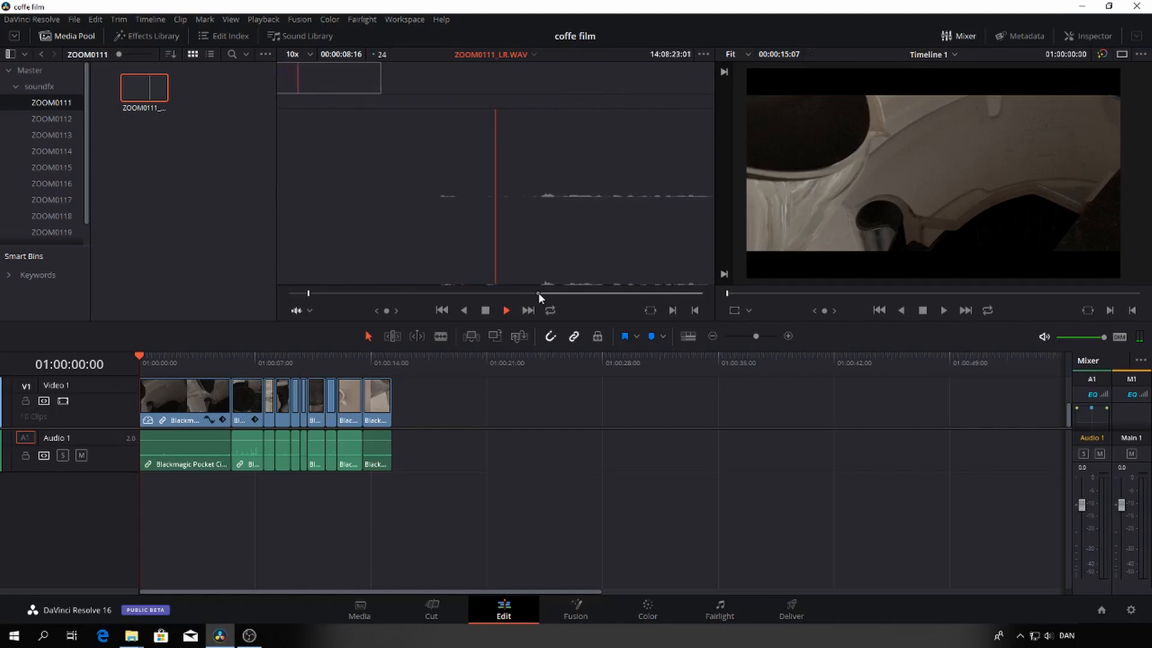
key(o)
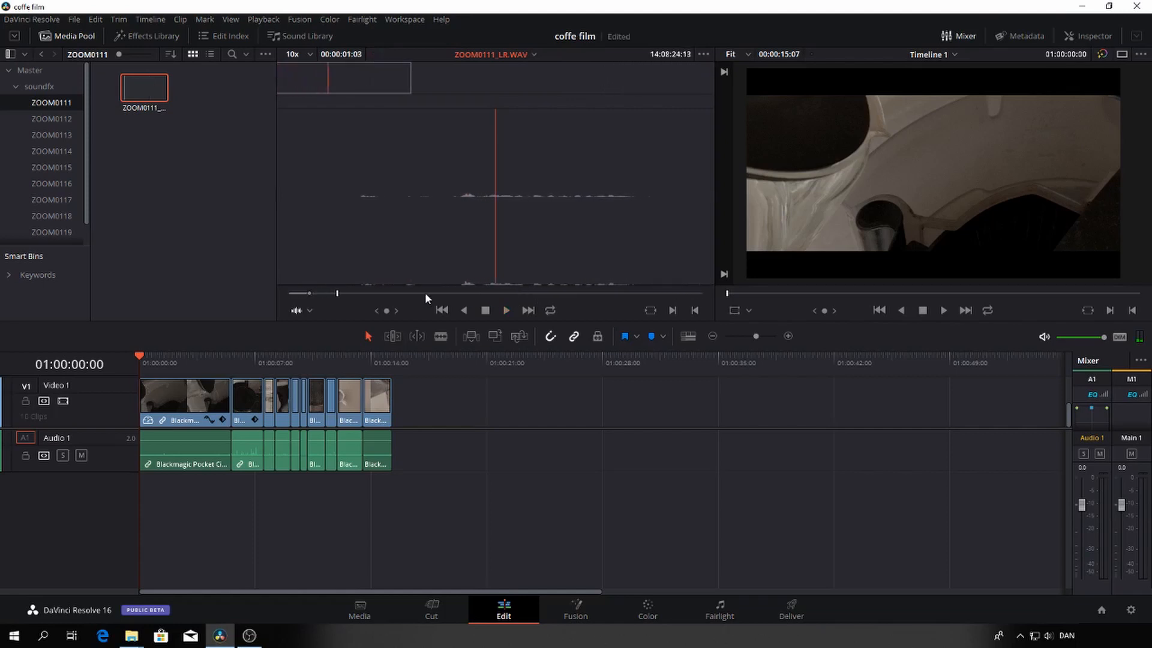
drag(332, 294, 624, 304)
key(i)
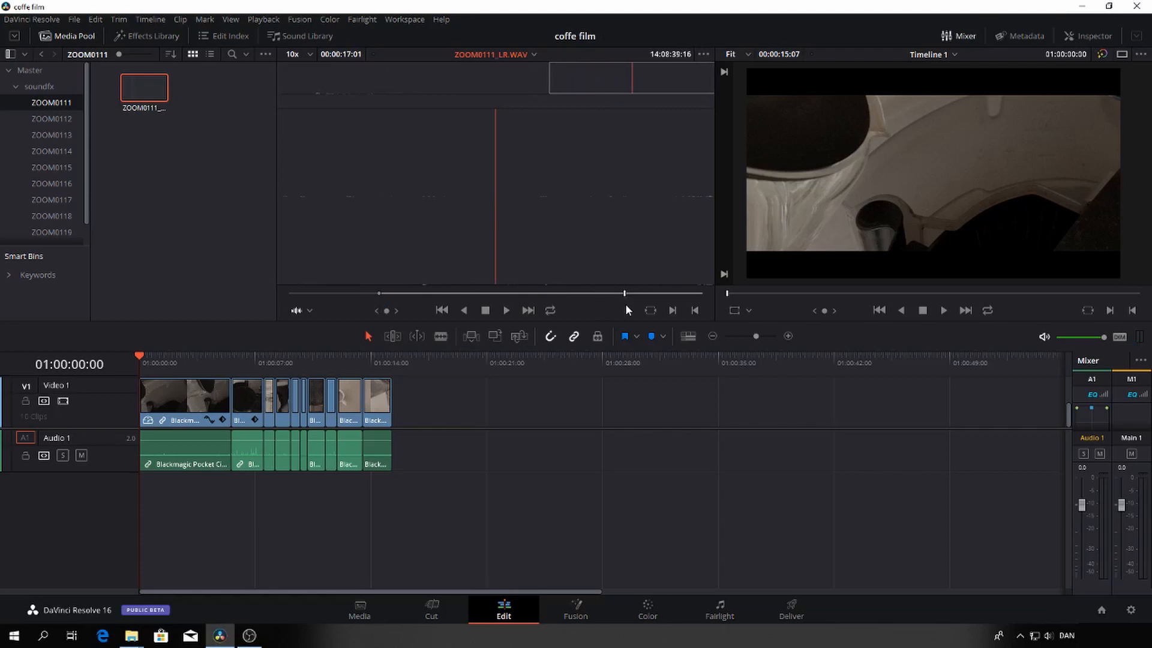
key(o)
drag(433, 191, 143, 506)
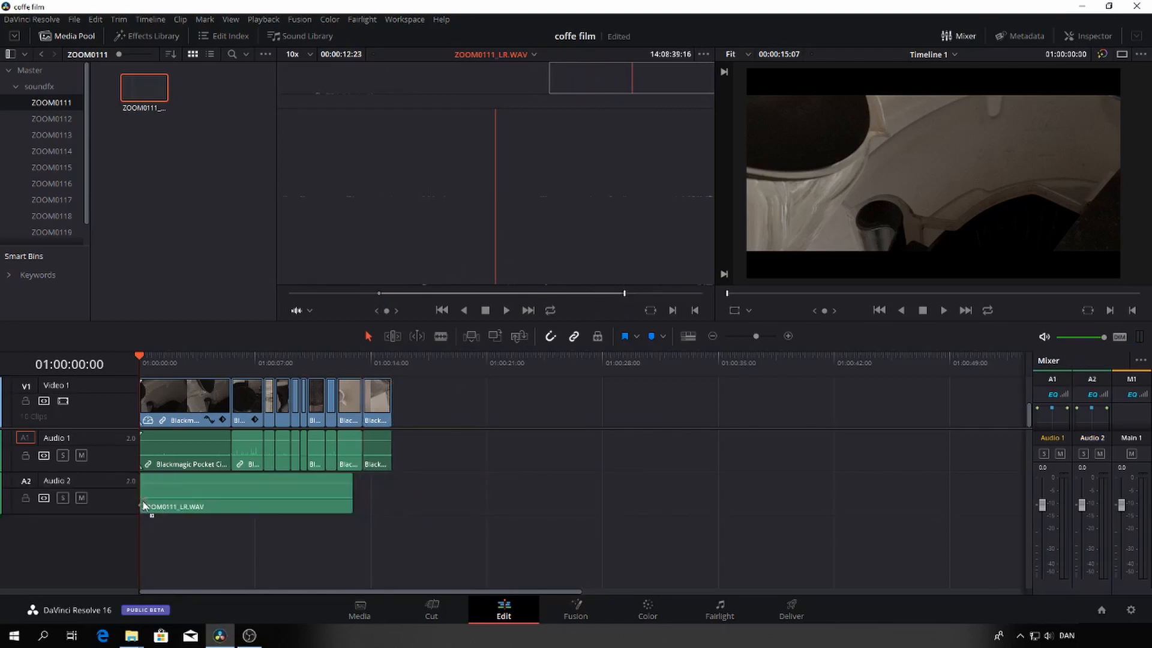
Extend the end of the ZOOM0111_LR.WAV clip on Audio 2 to the end of the video and play back the middle shots
click(359, 493)
drag(348, 493, 387, 494)
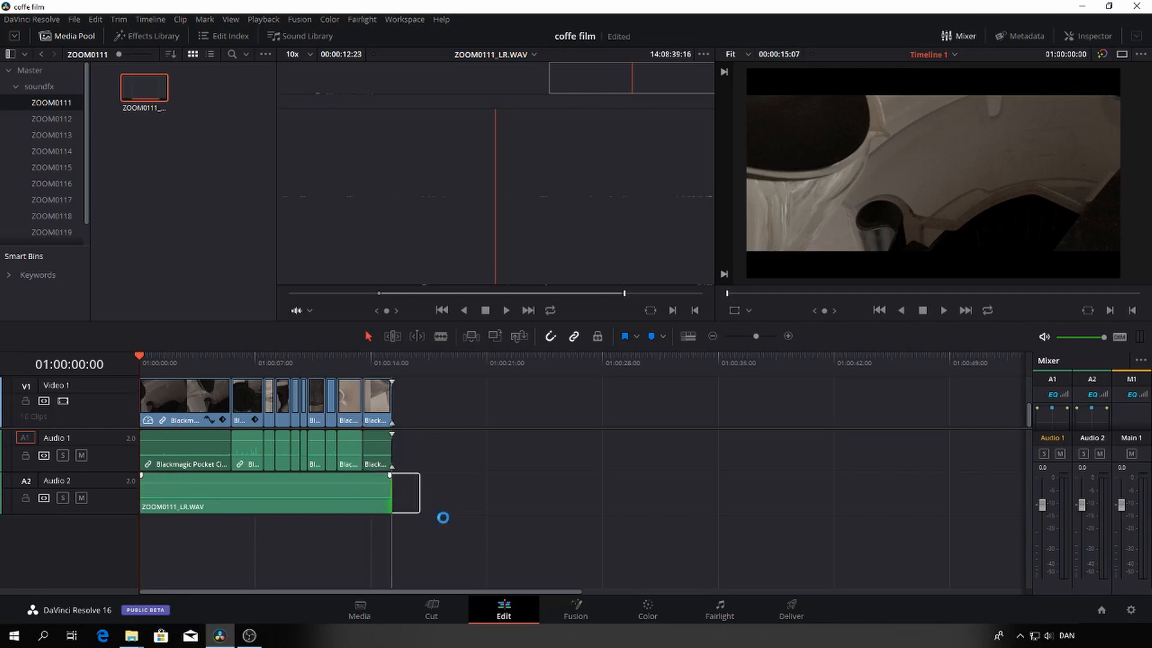
click(238, 360)
key(space)
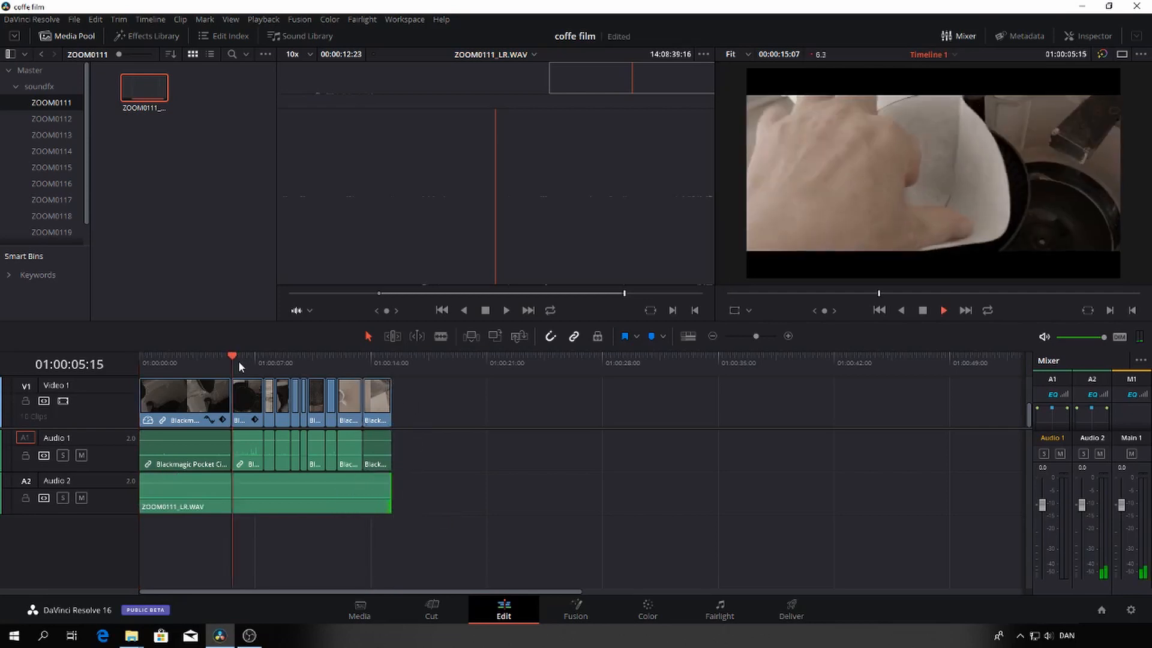
key(space)
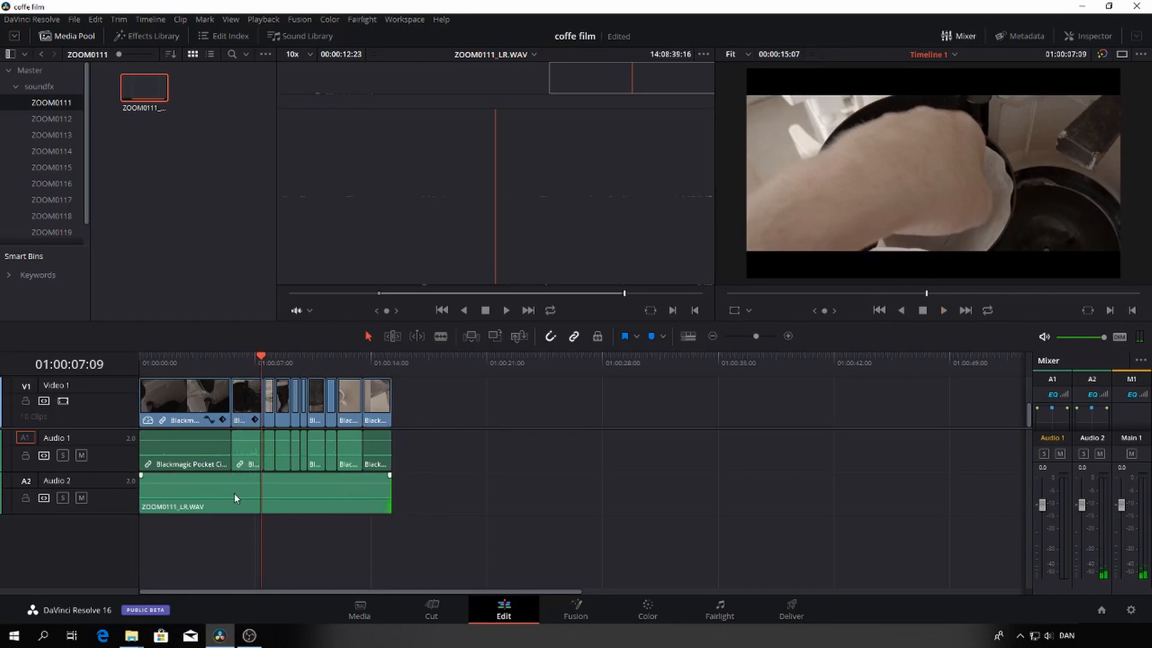
key(space)
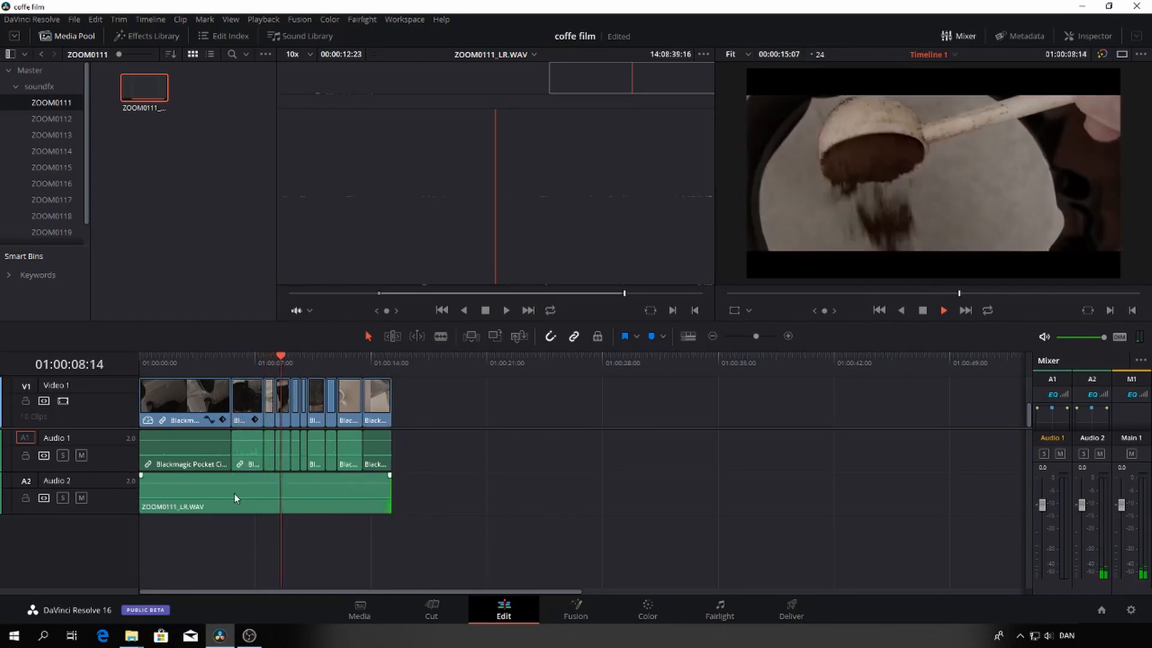
key(space)
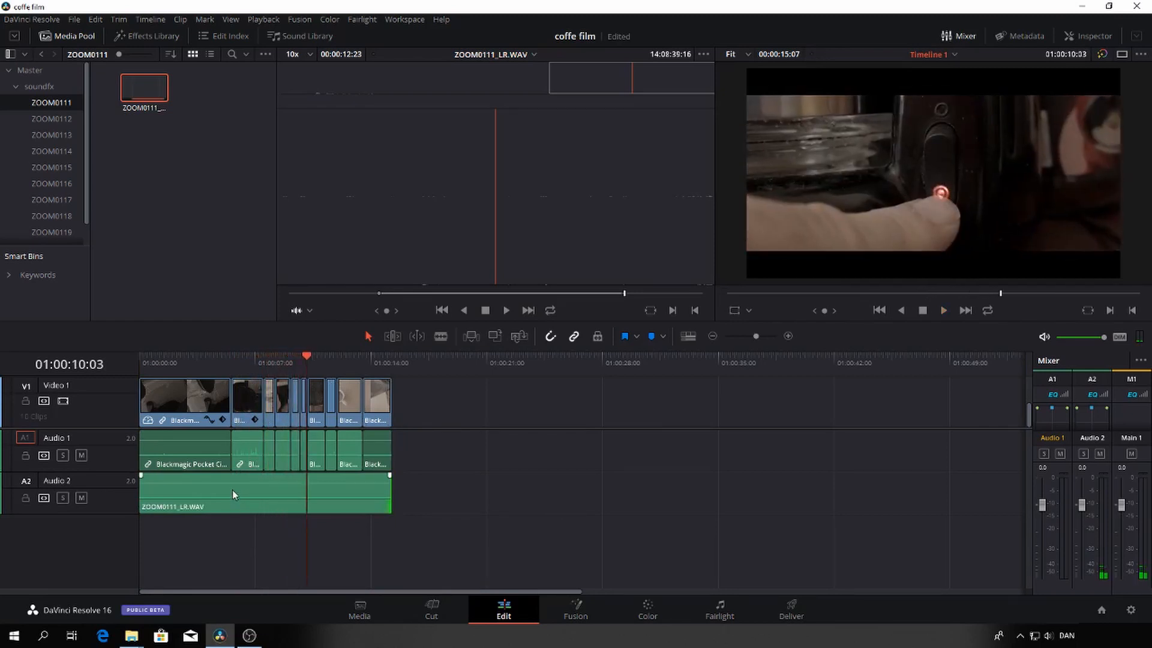
Raise the volume of the ZOOM0111_LR.WAV clip on Audio 2 and play the timeline to check its level
drag(236, 483, 237, 480)
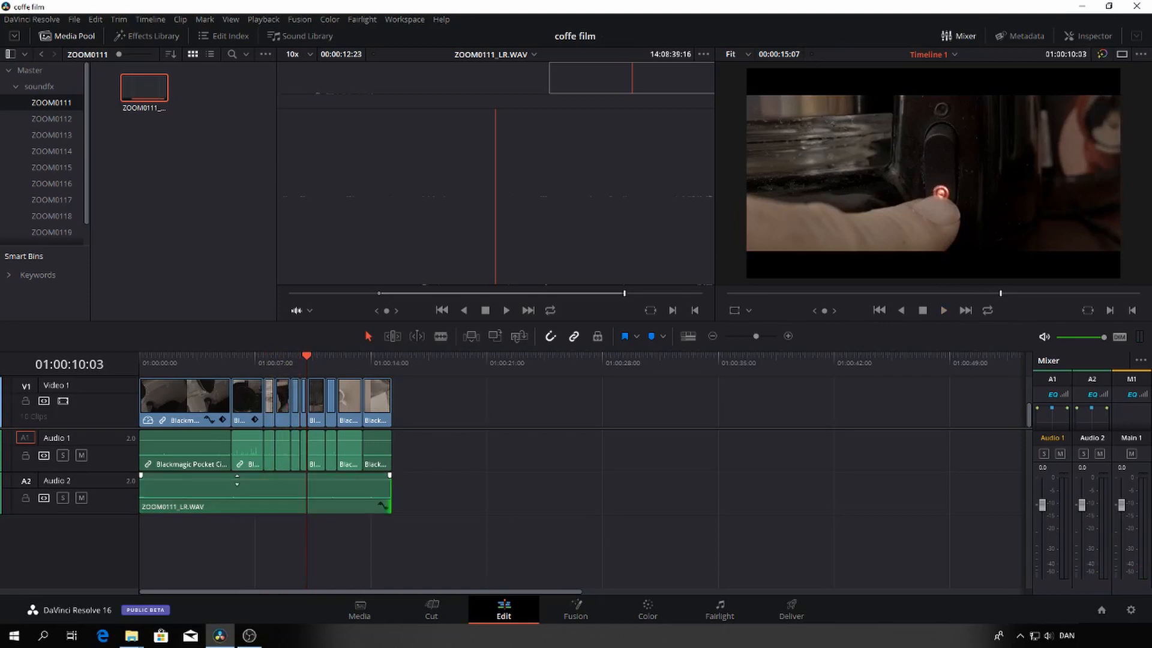
key(space)
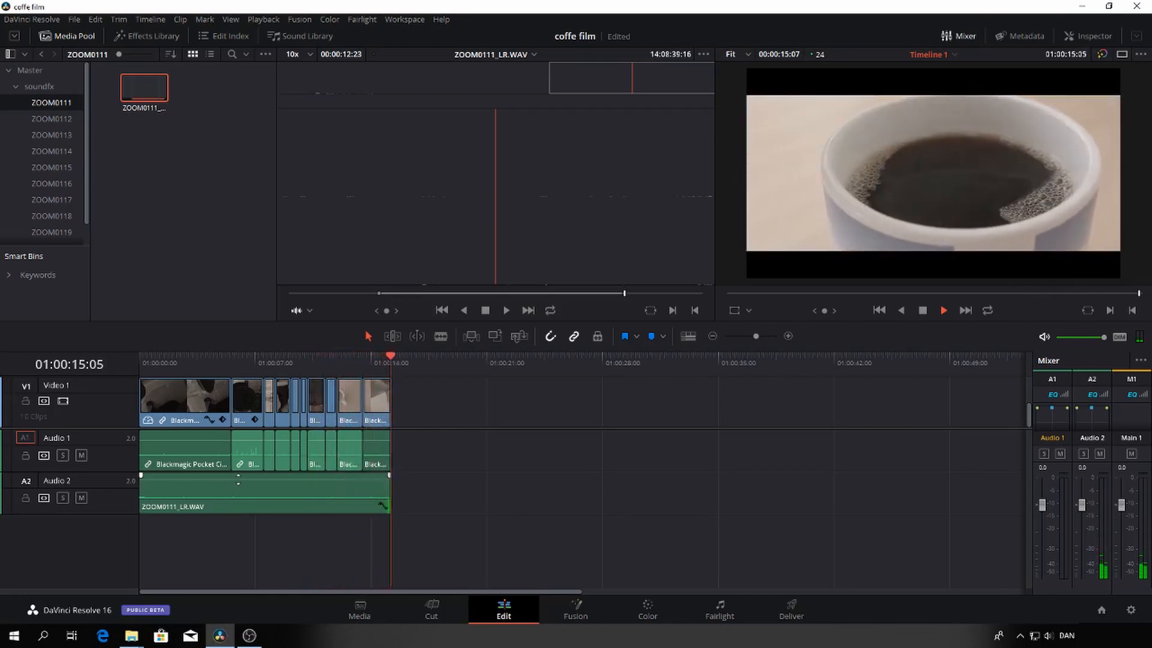
click(162, 365)
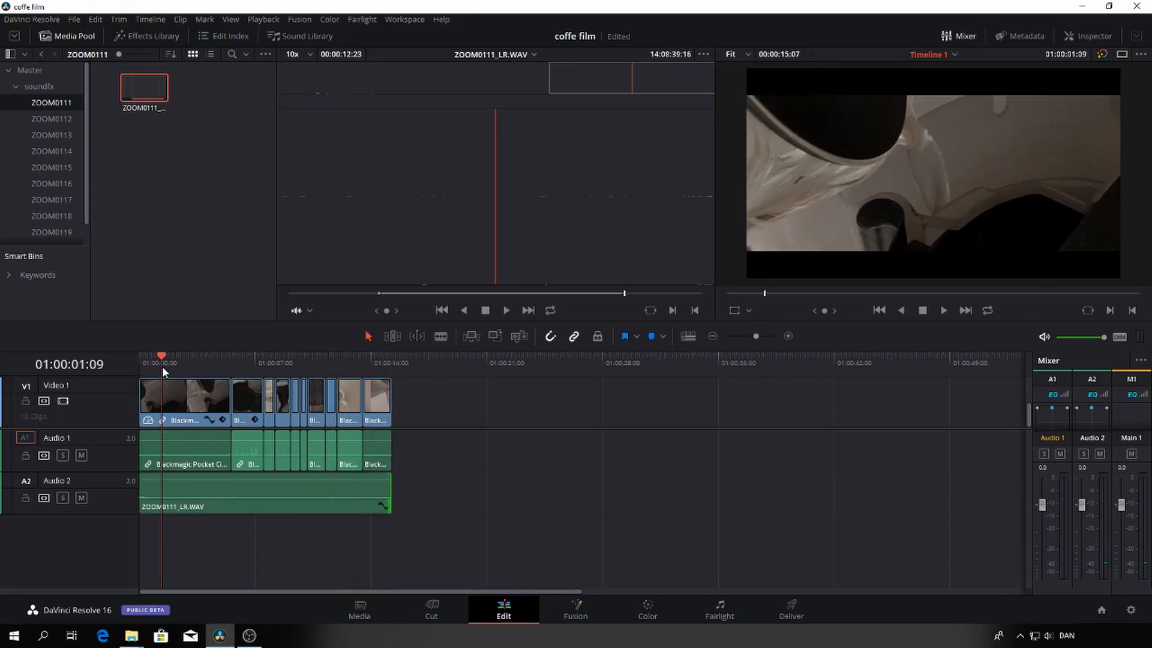
key(space)
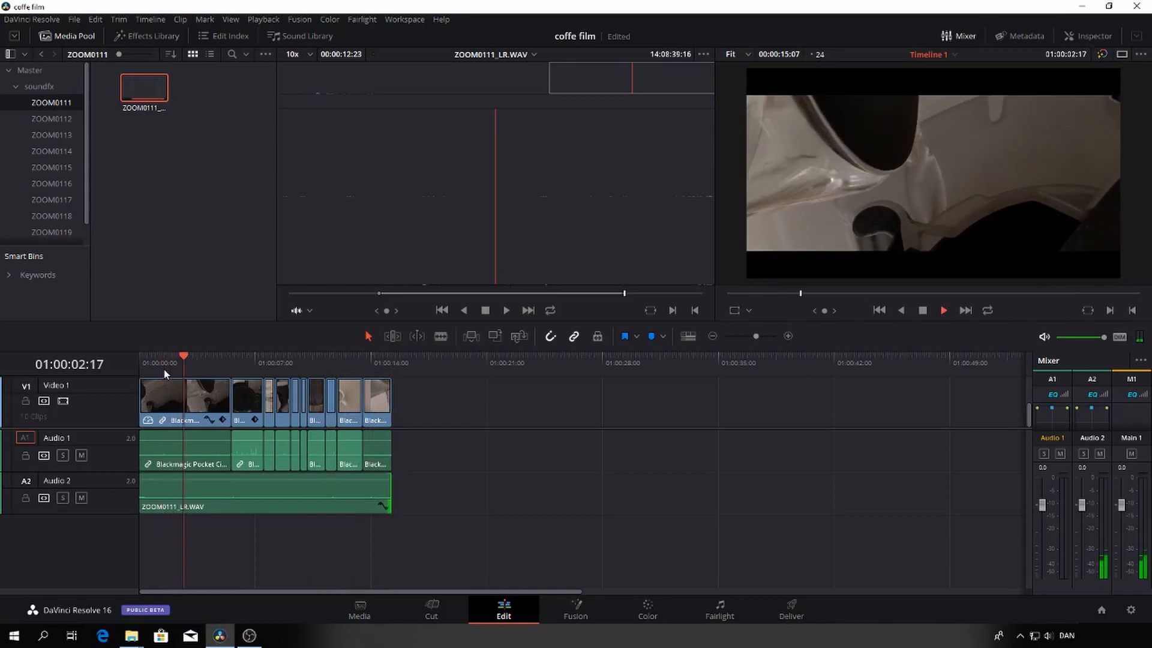
key(space)
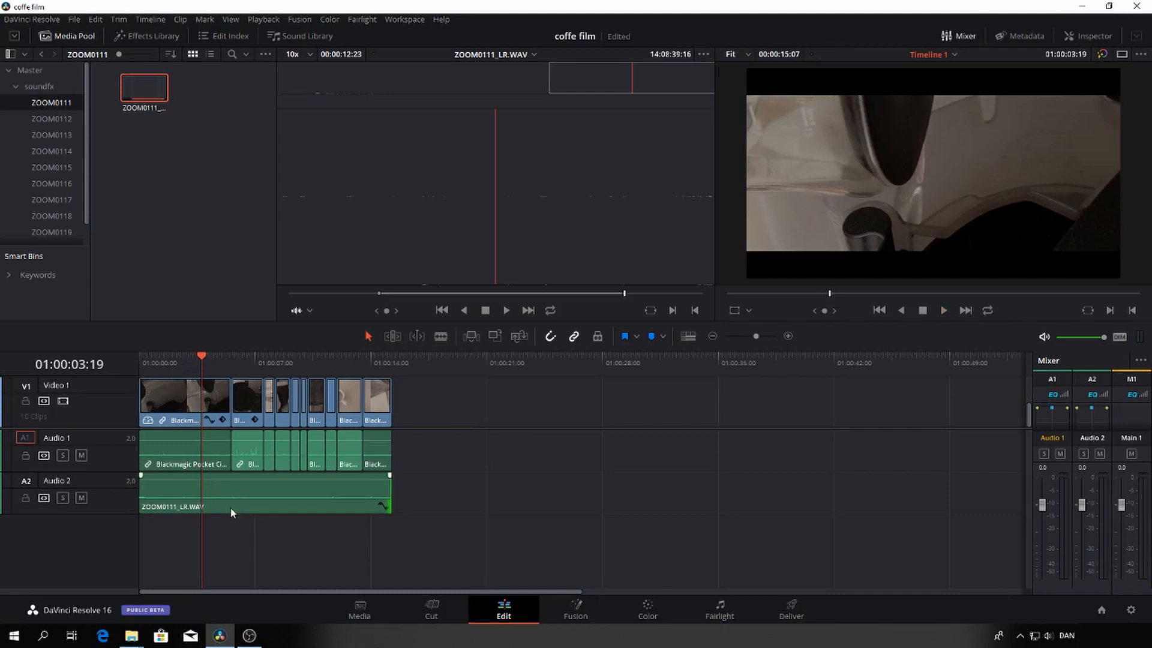
Add a stereo audio track and move the ZOOM0111_LR.WAV clip down to Audio 3
right_click(112, 532)
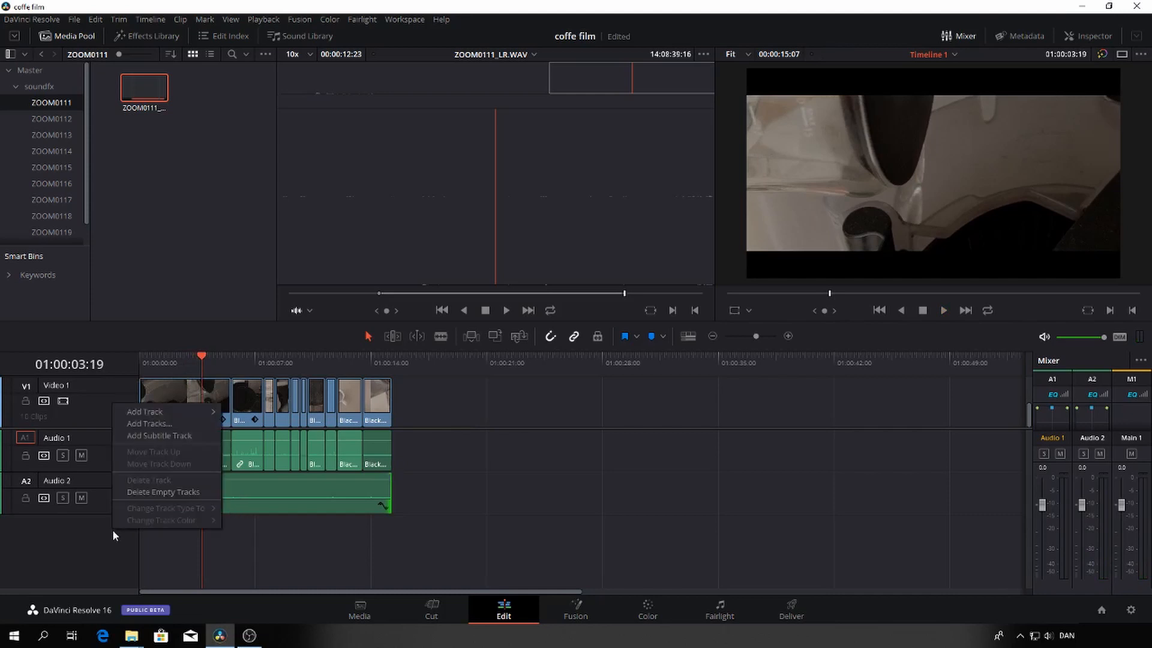
mouse_move(147, 412)
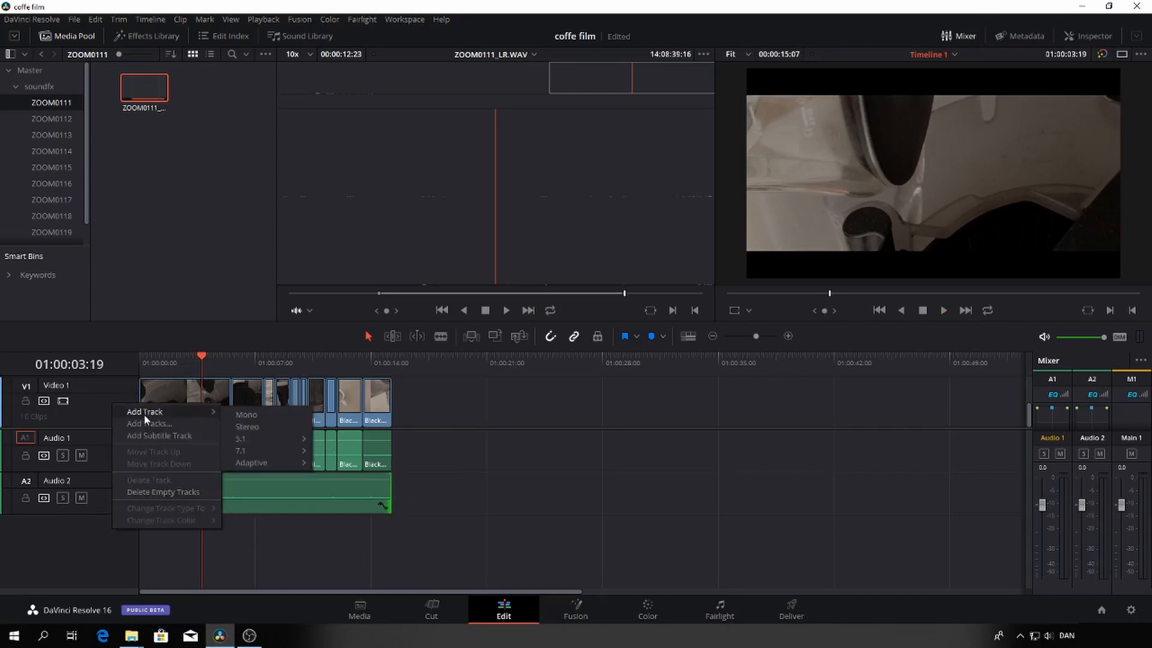
click(247, 424)
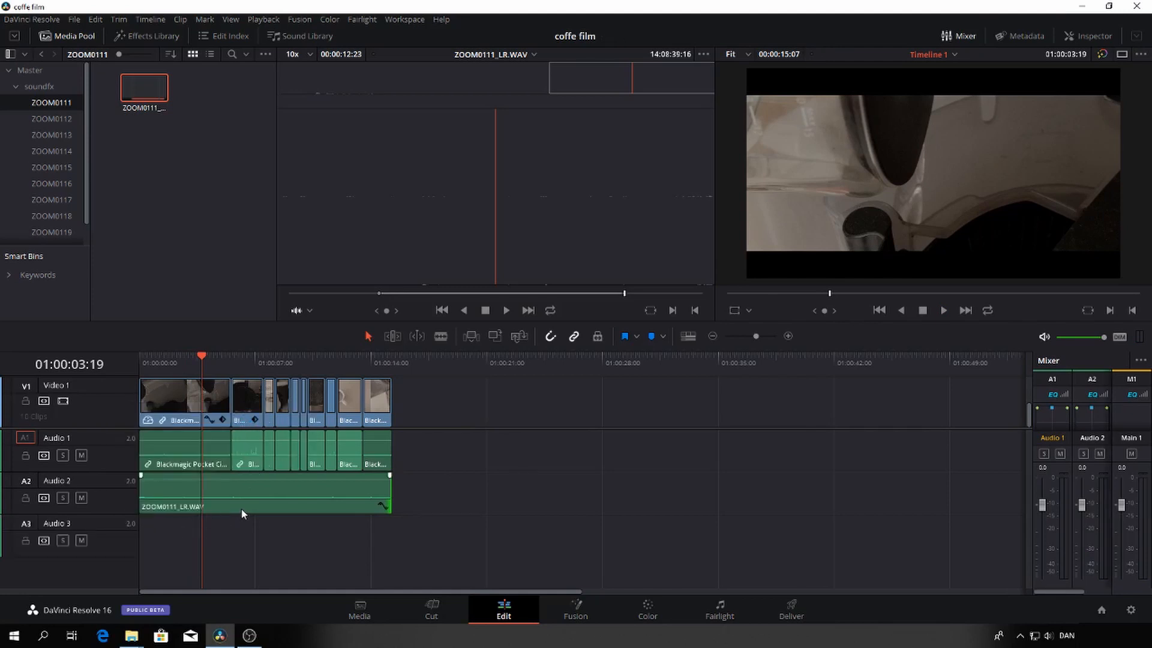
drag(240, 505, 240, 548)
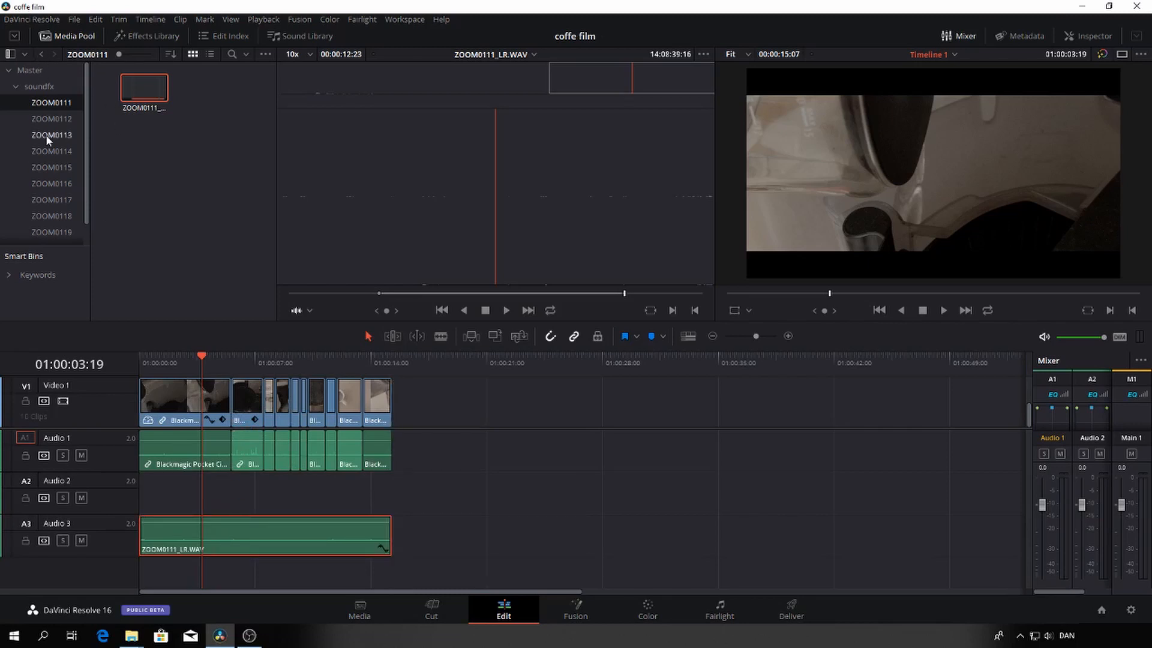
Audition ZOOM0112_LR.WAV, mark a section about 4:08 long near its end, and place it on Audio 2 so it ends with the first shot
click(46, 118)
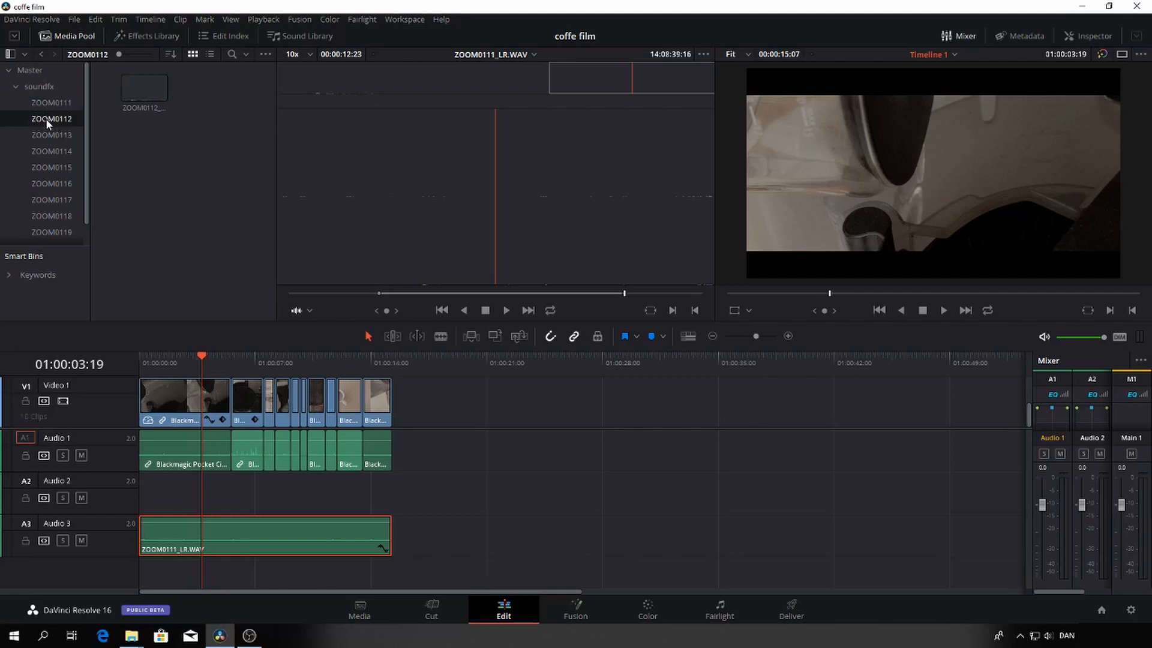
click(134, 97)
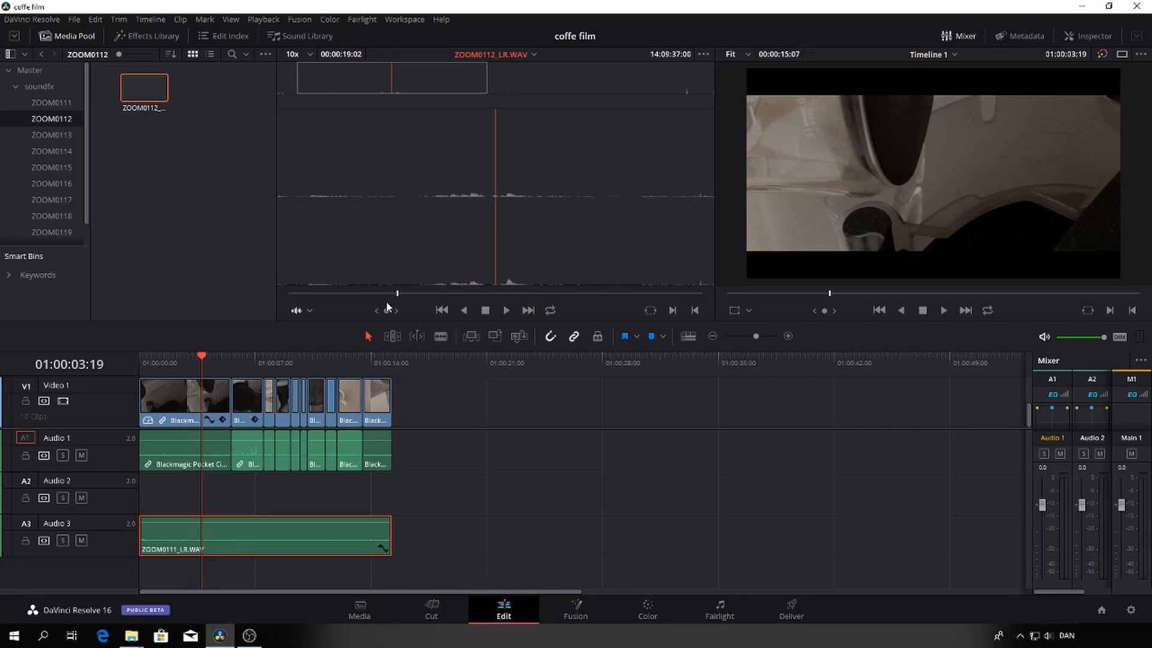
key(space)
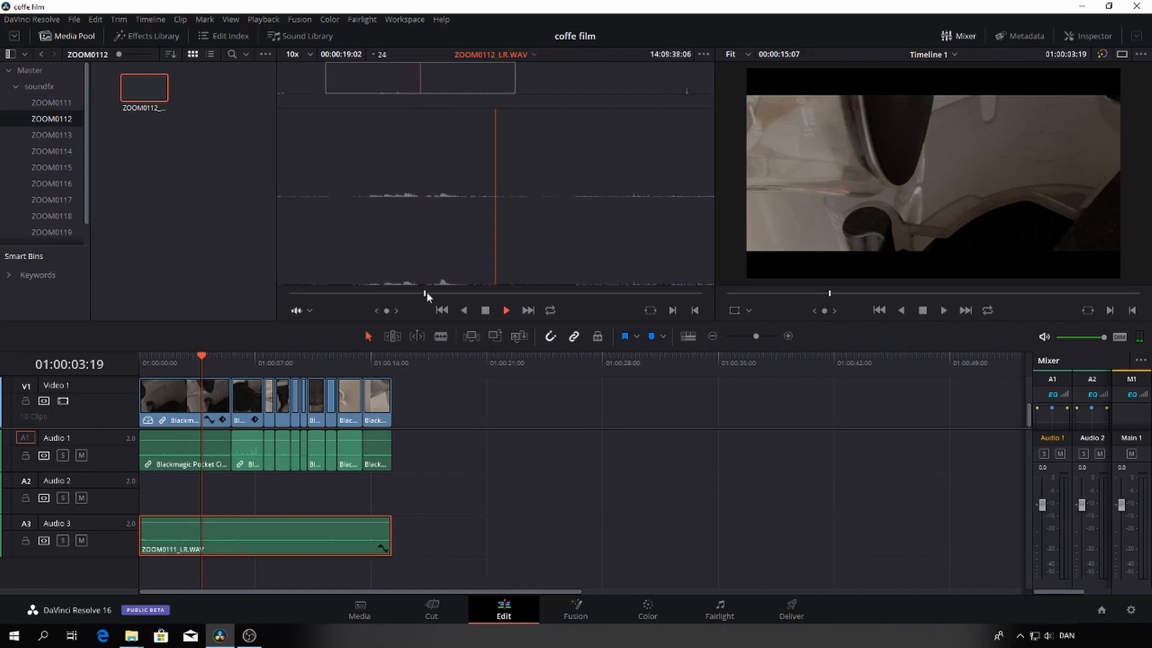
drag(426, 292, 666, 301)
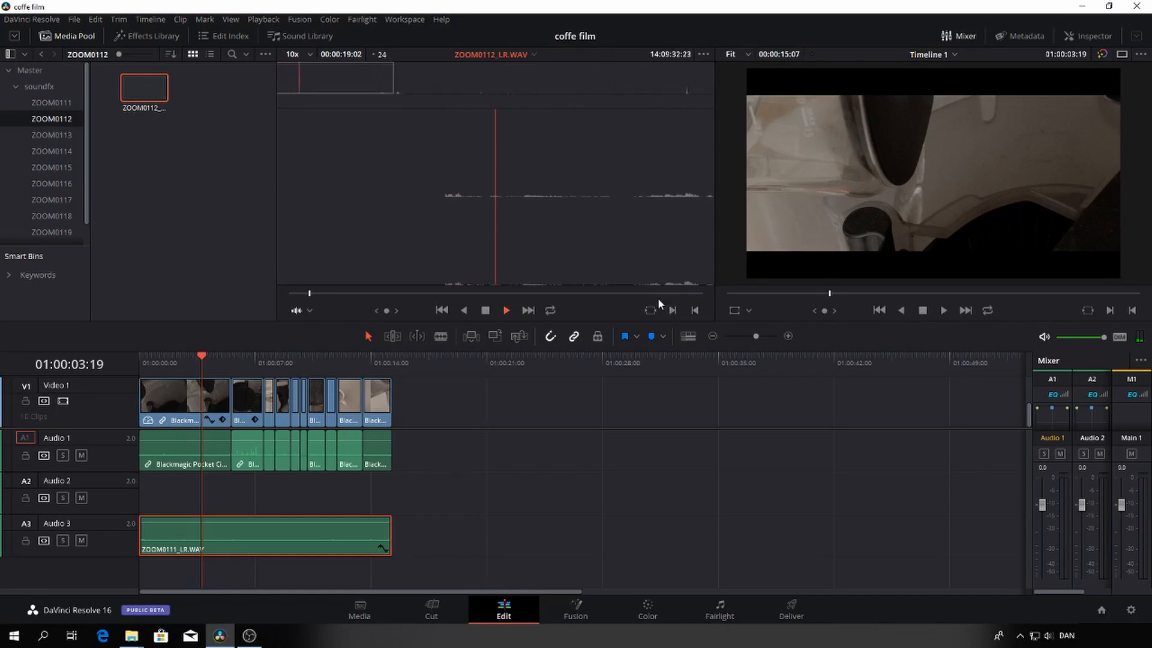
drag(646, 292, 682, 297)
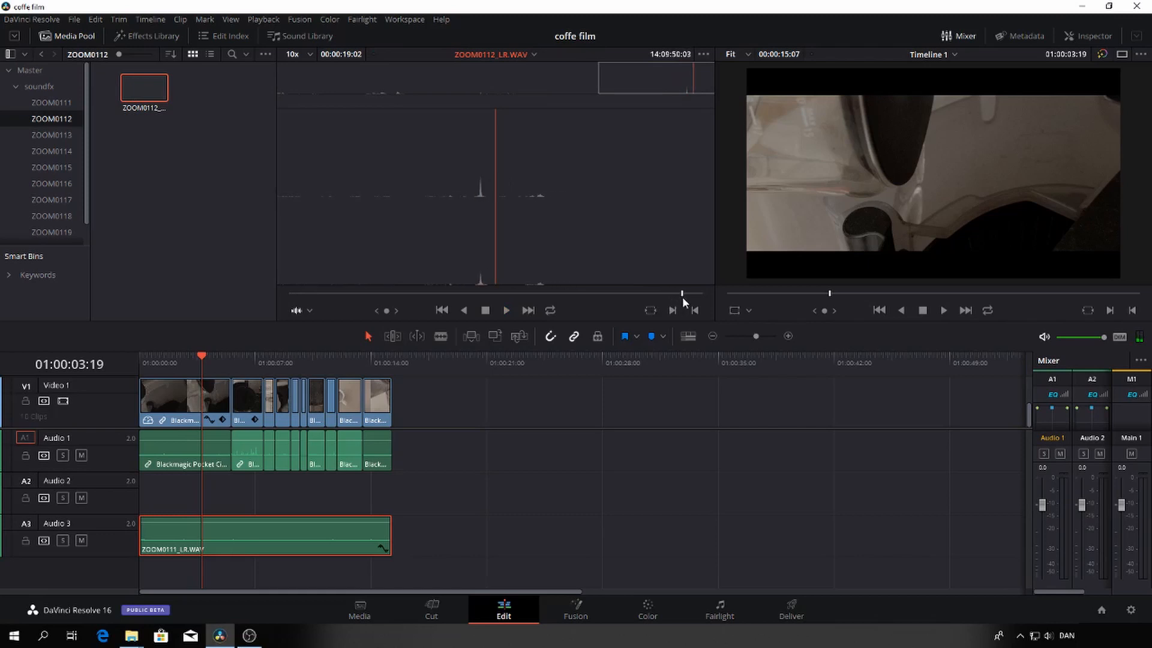
drag(682, 296, 589, 294)
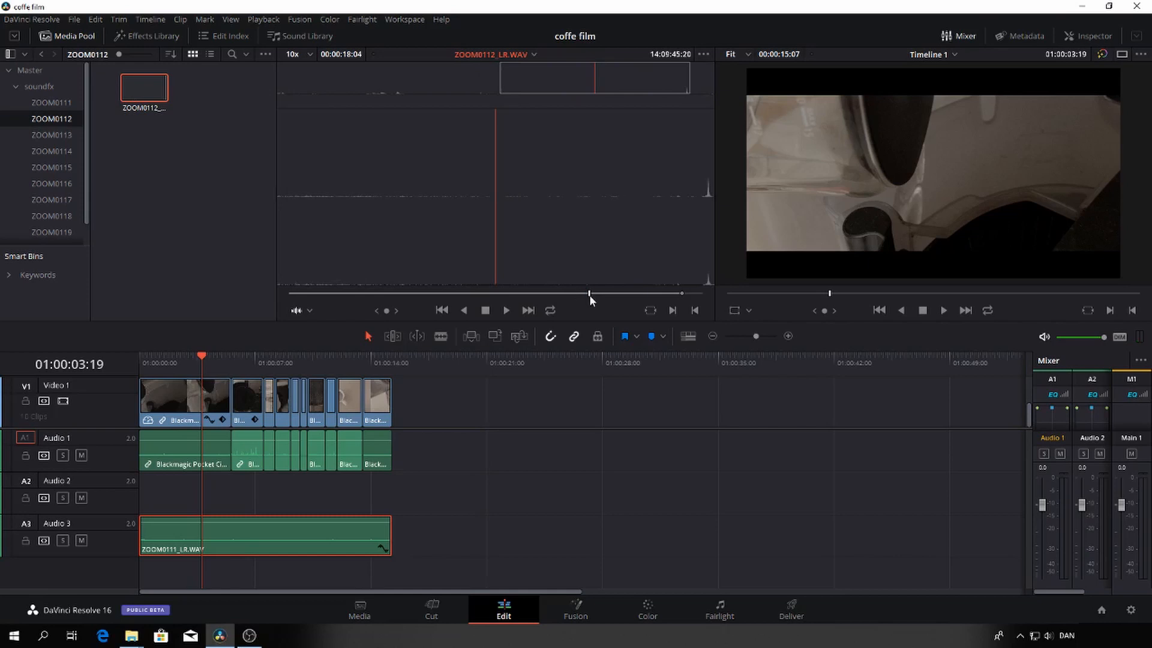
key(i)
drag(551, 195, 171, 489)
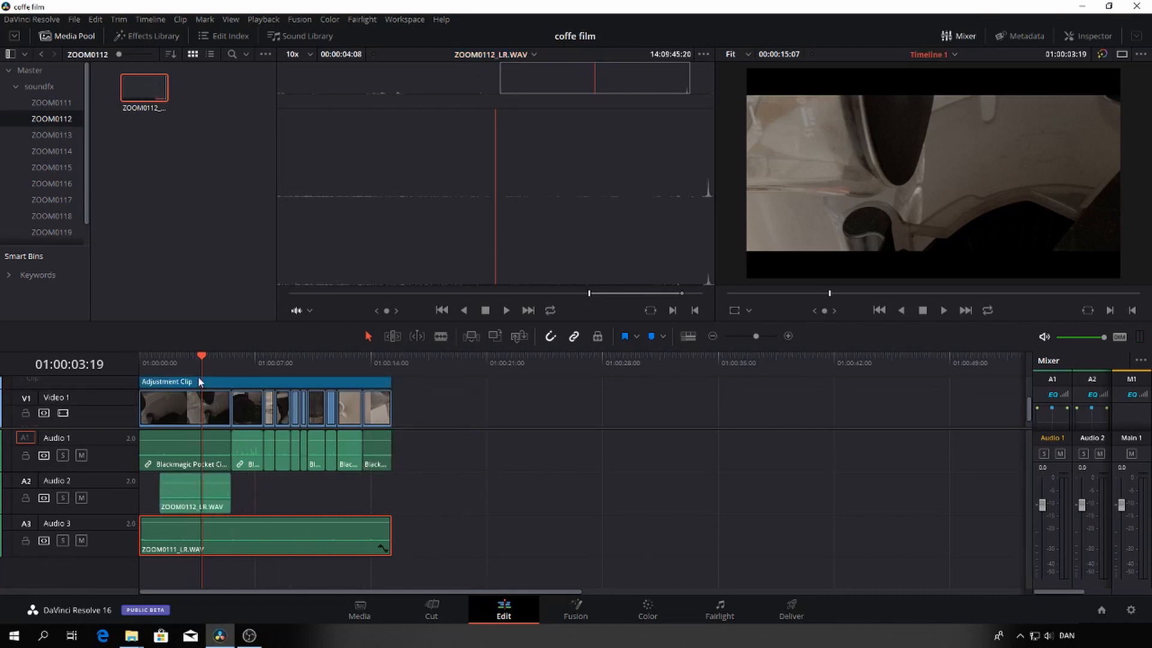
Mute the Audio 1 track and play across the end of the first shot to check the added sound effects
key(space)
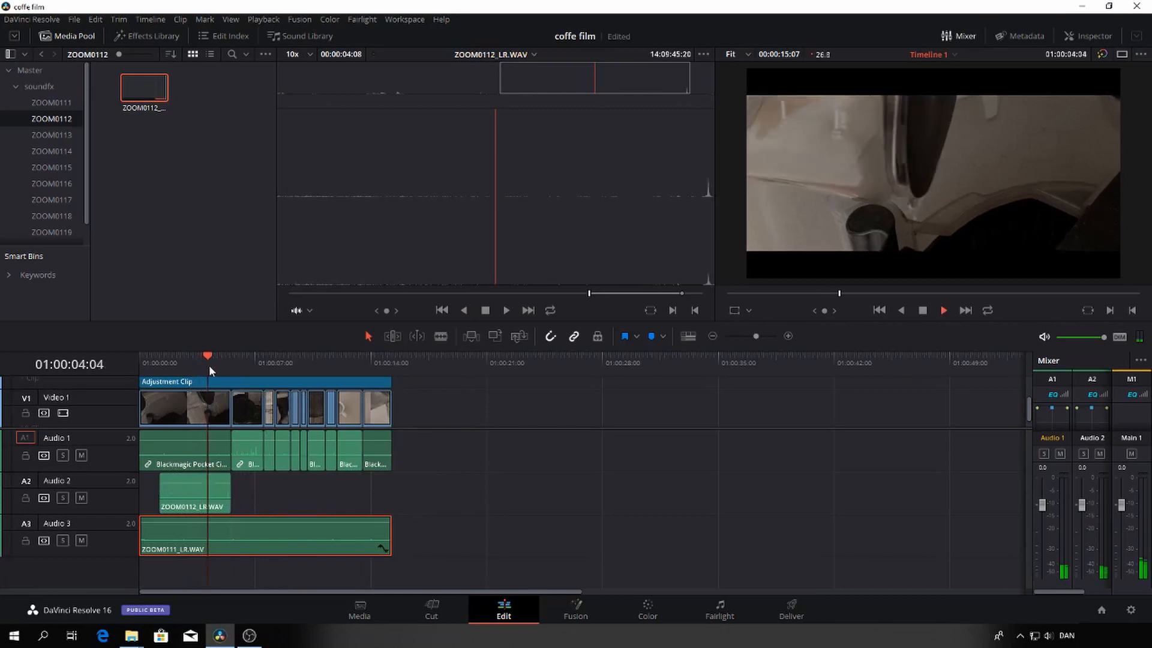
key(space)
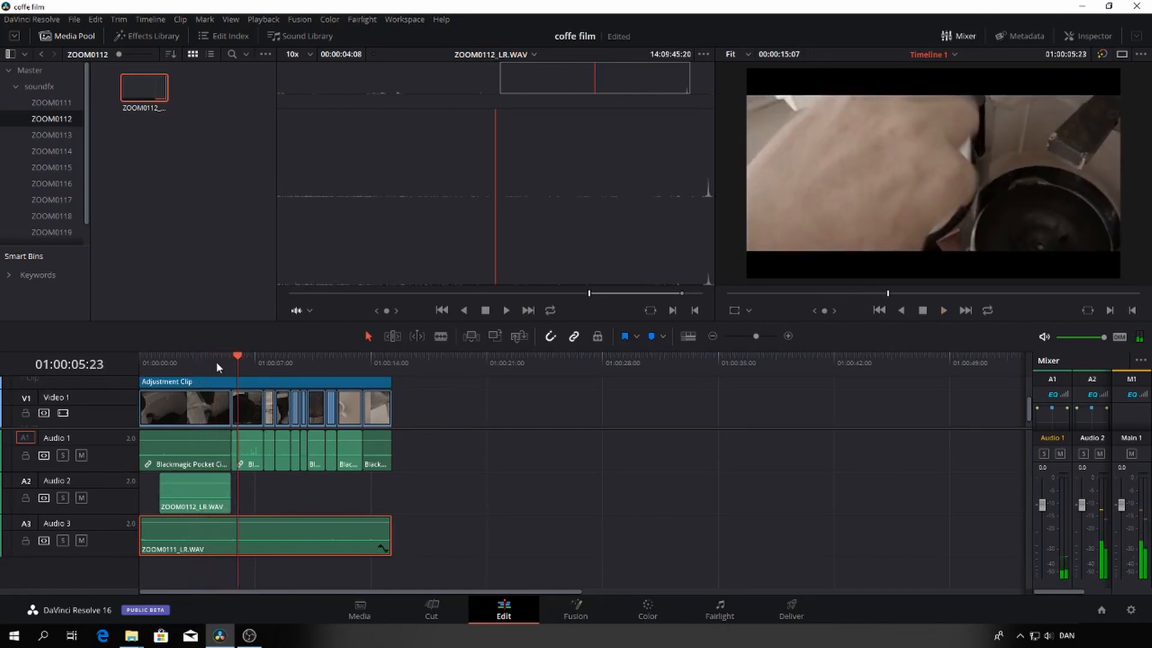
click(82, 456)
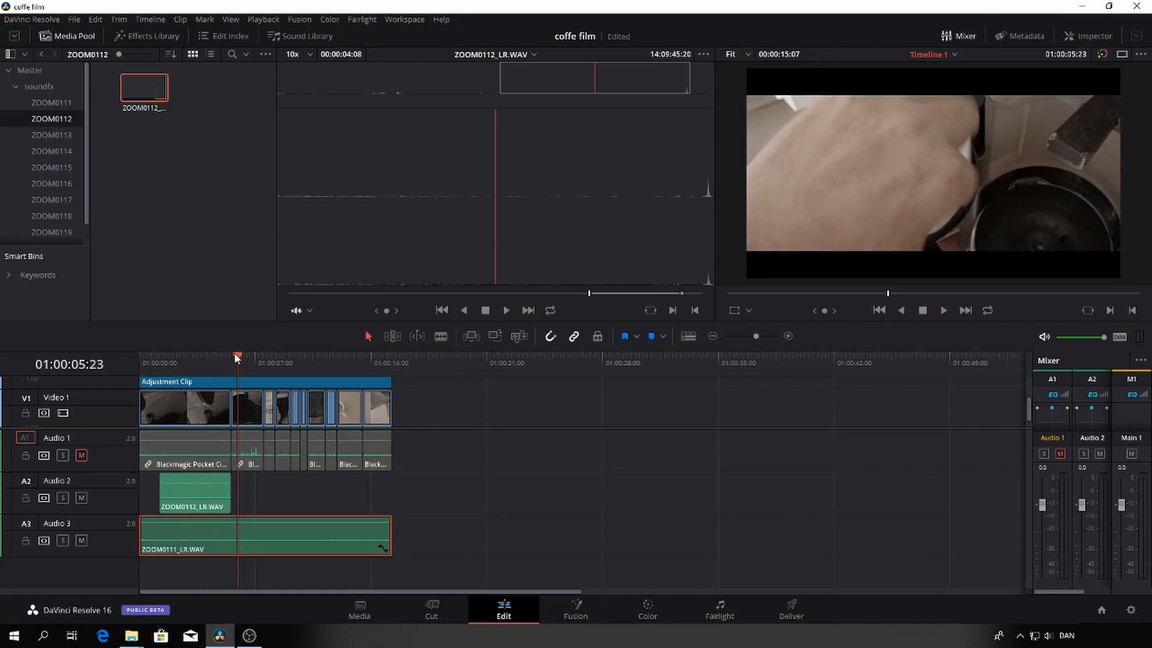
drag(235, 356, 184, 360)
key(space)
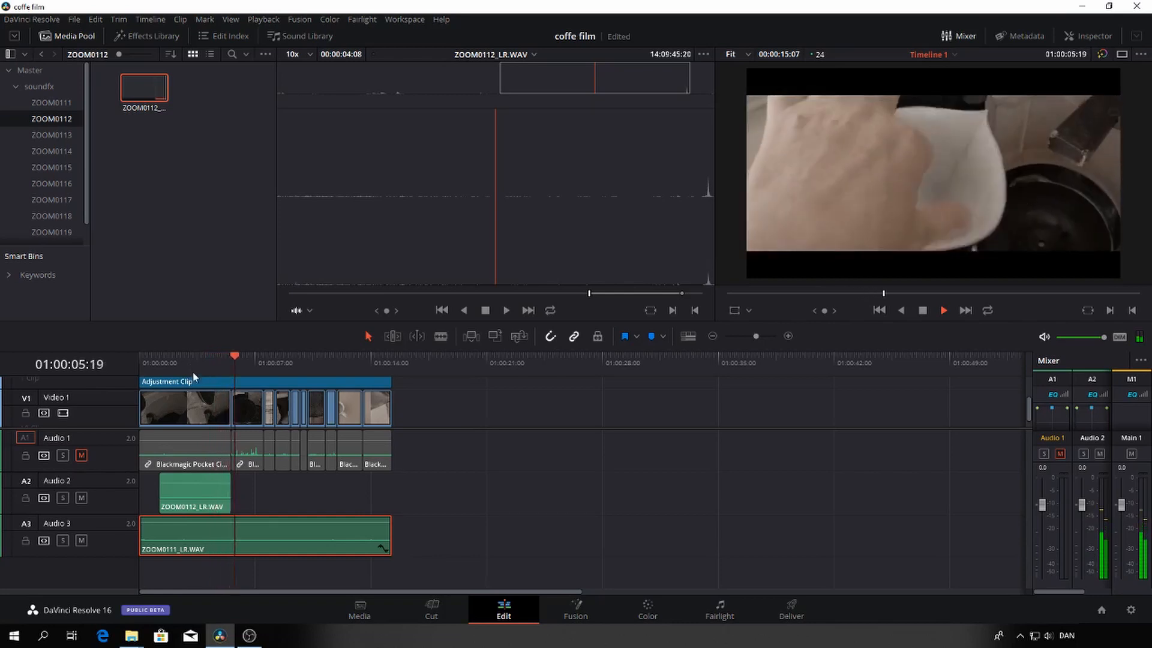
key(space)
drag(234, 357, 202, 366)
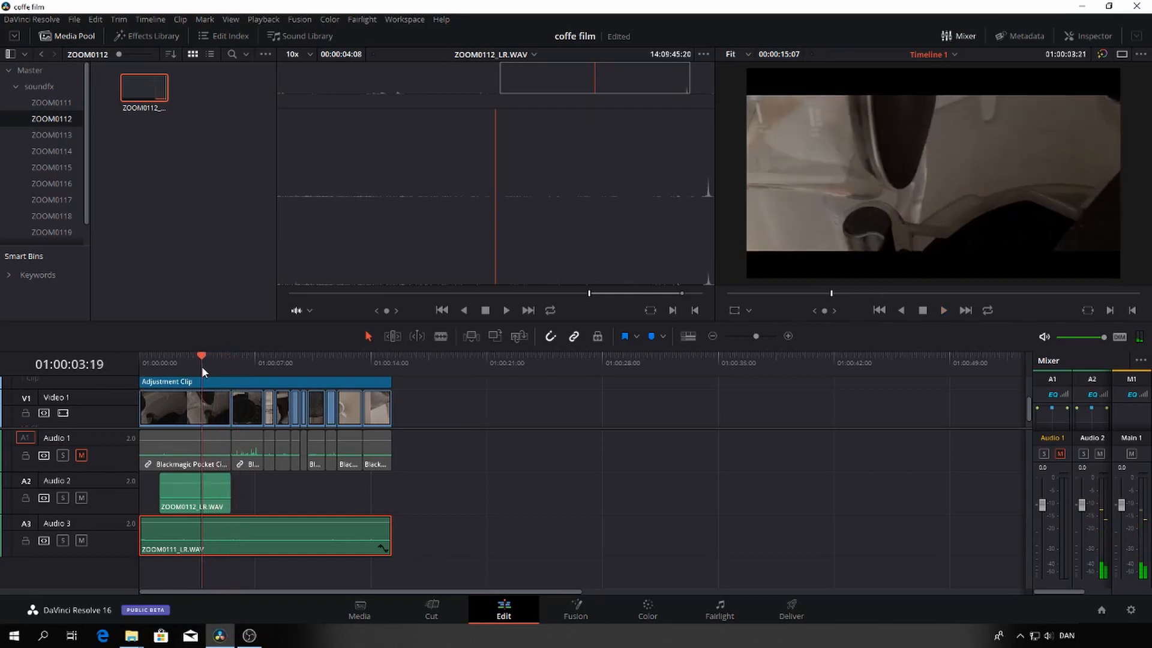
key(space)
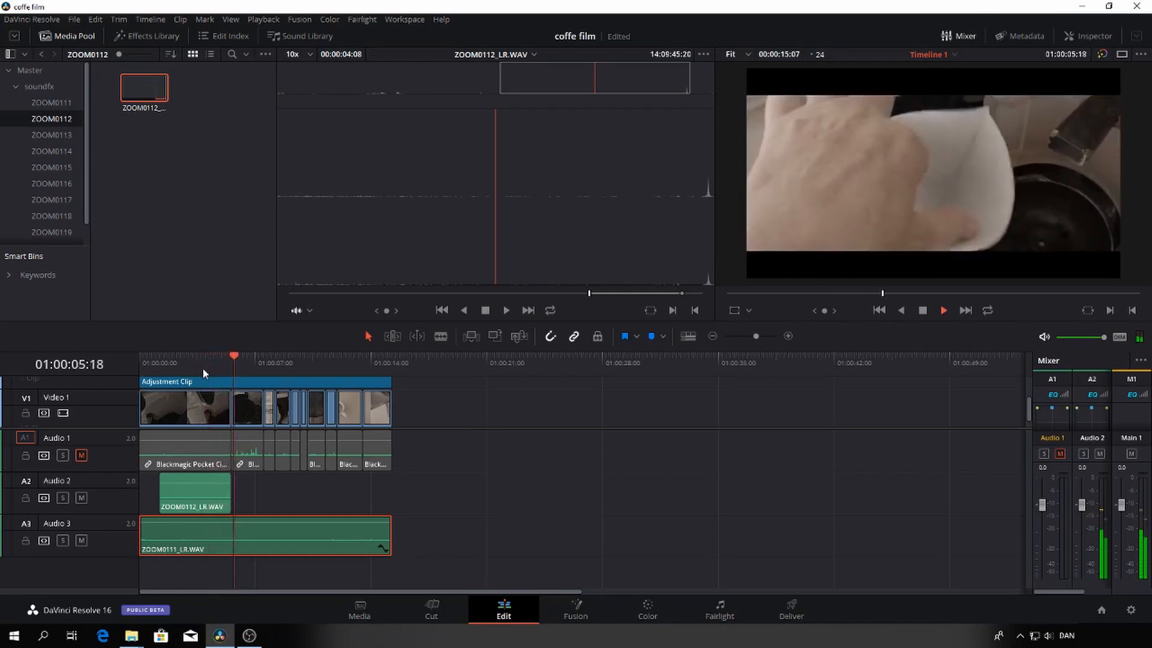
key(space)
Extend the start of the ZOOM0112_LR.WAV clip on Audio 2 to about 01:00:00:11, playing the opening to check the timing
drag(162, 489, 142, 486)
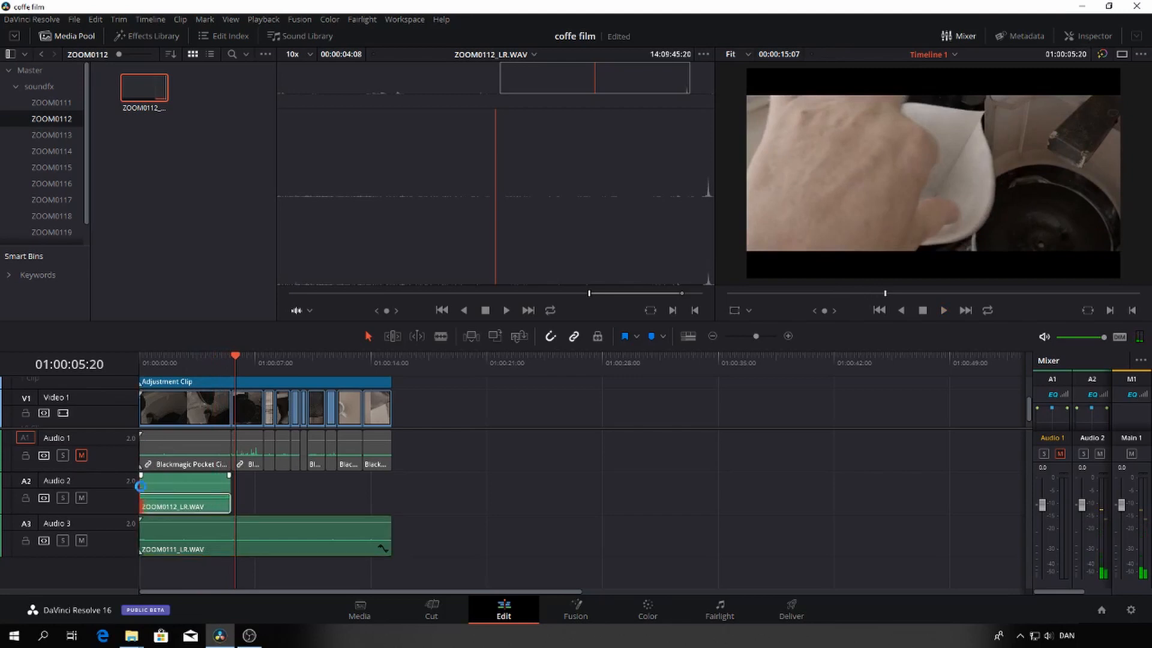
drag(237, 361, 141, 359)
key(space)
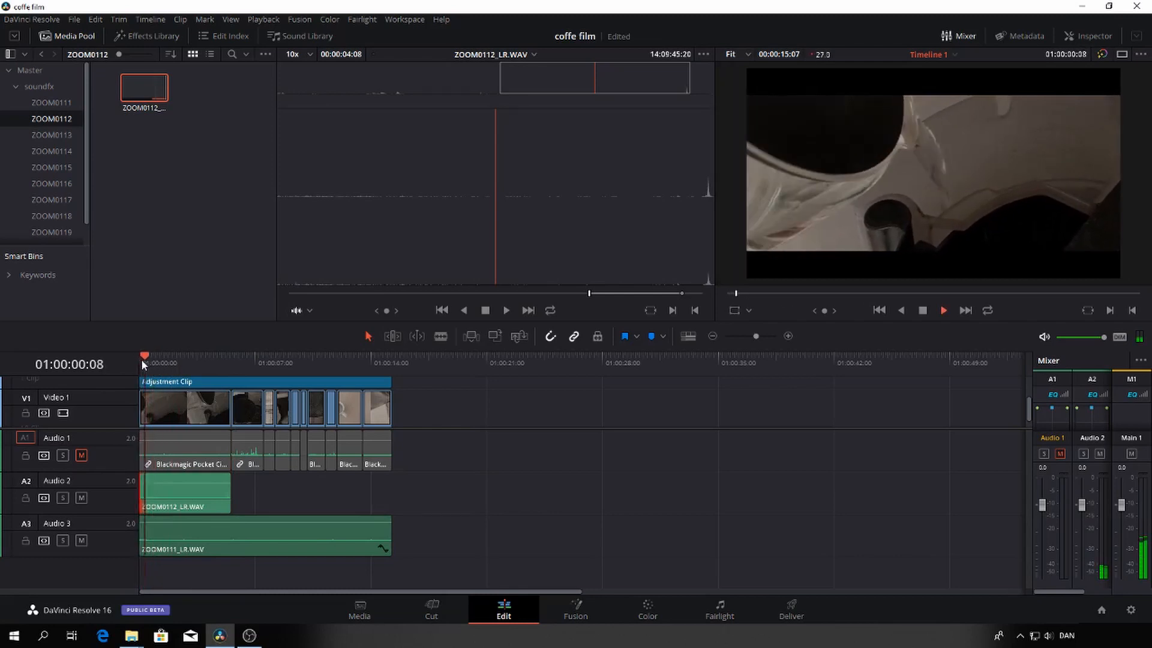
key(space)
drag(146, 488, 149, 488)
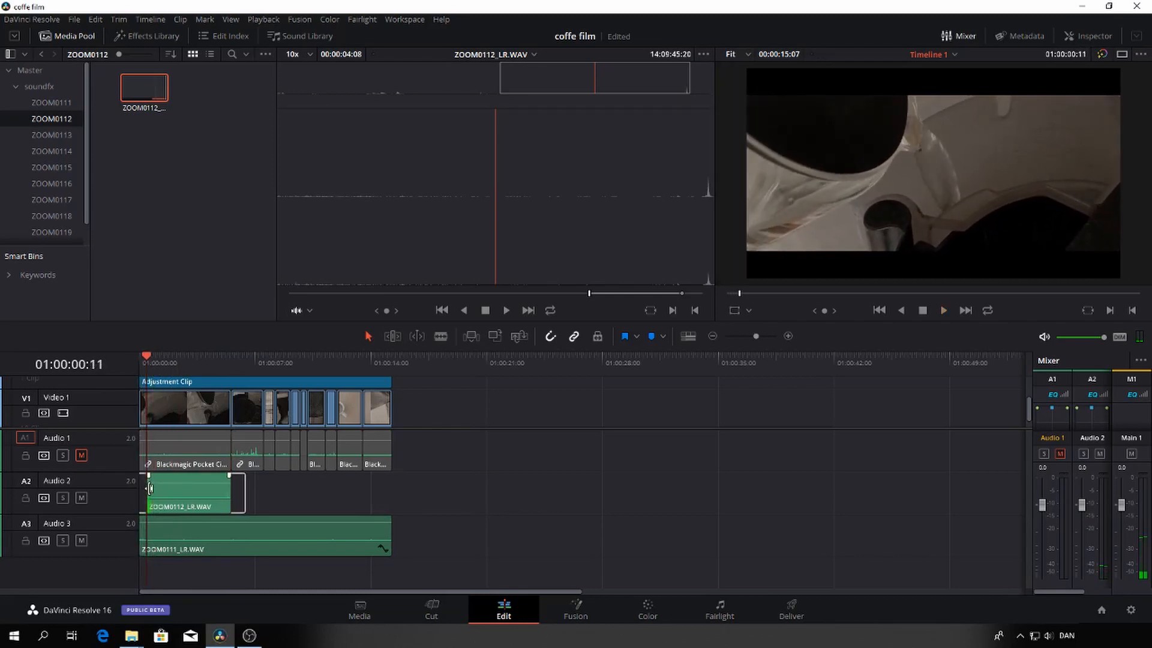
Extend the start of the ZOOM0112_LR.WAV clip on Audio 2 to the timeline's beginning and play through the end of the first shot
click(182, 487)
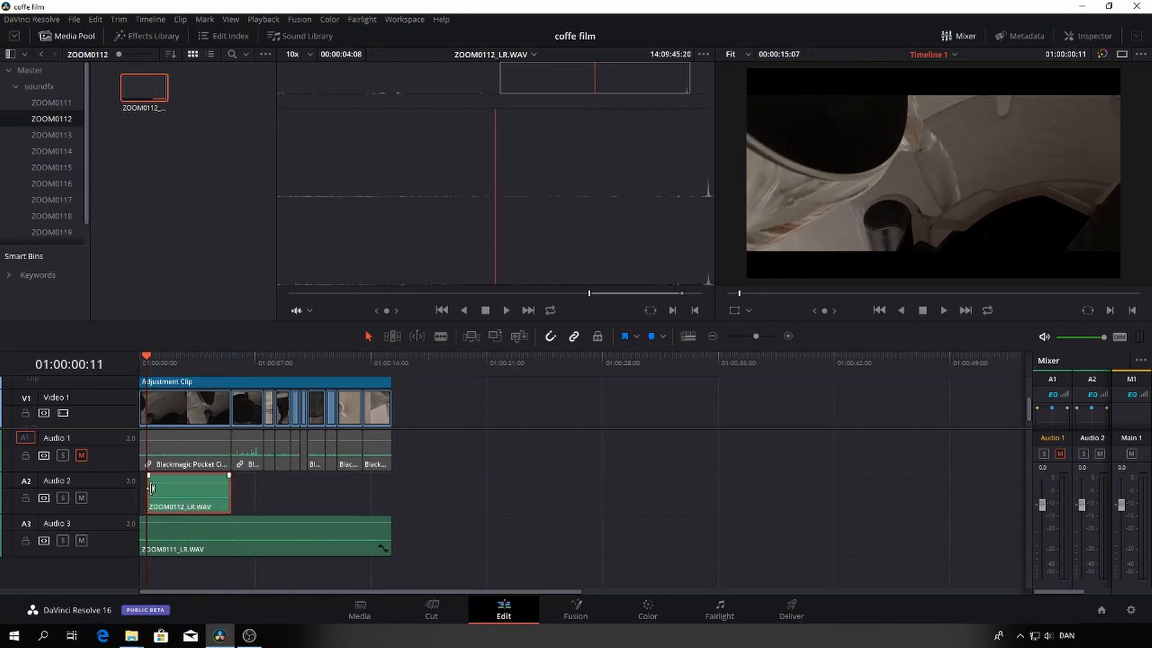
drag(152, 488, 148, 488)
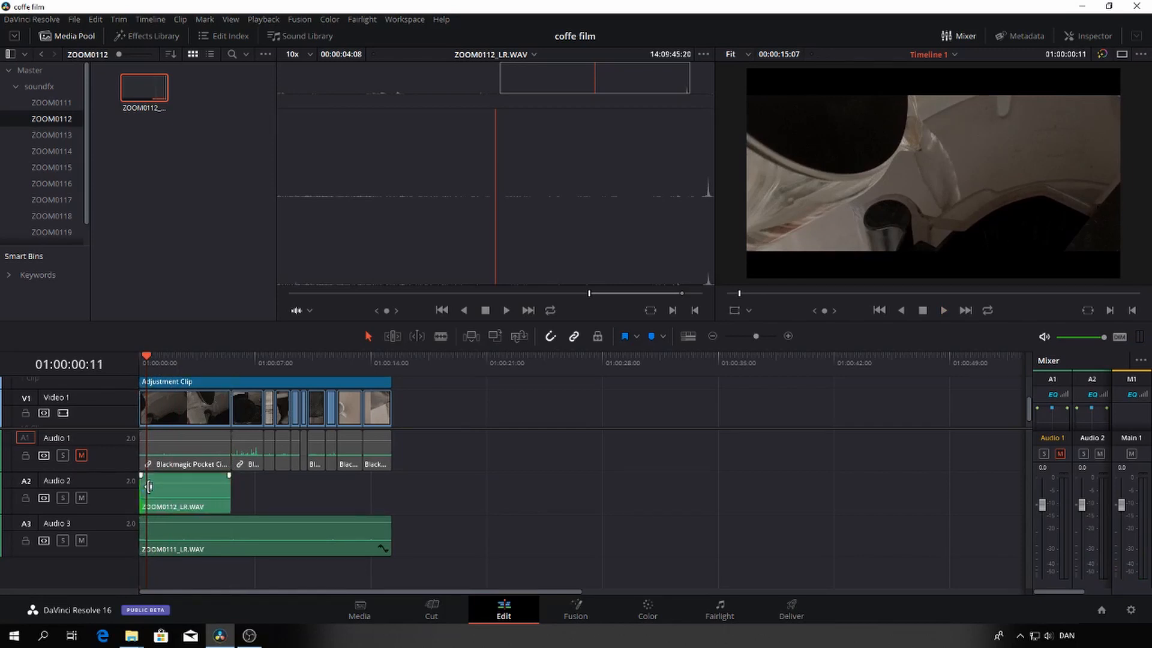
key(space)
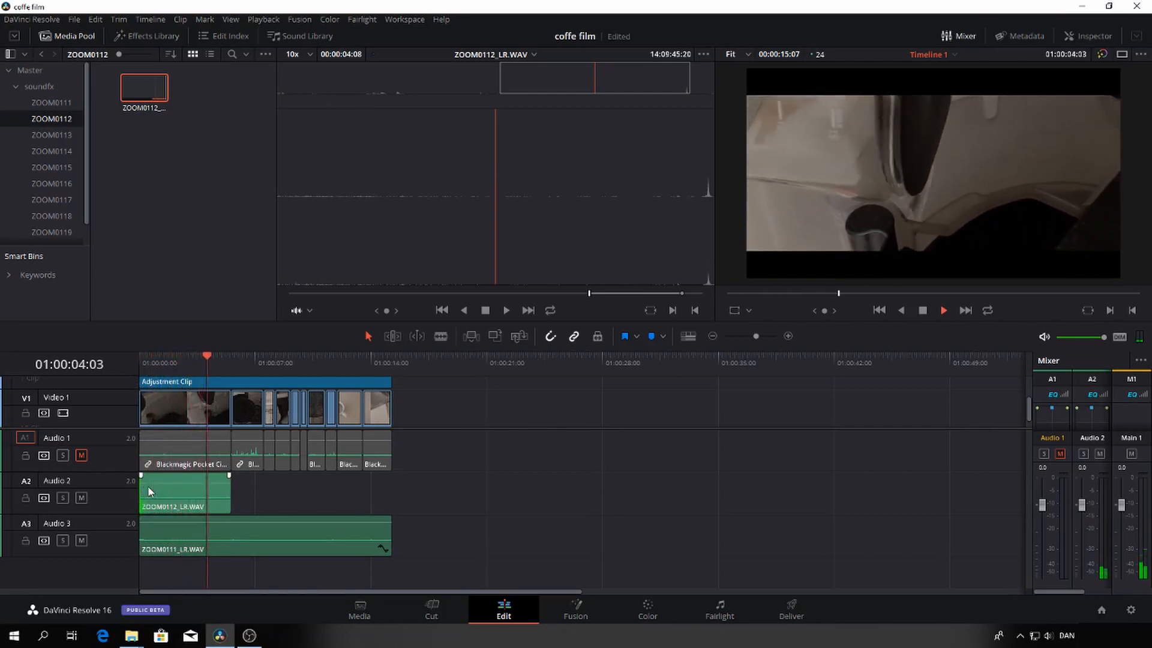
key(space)
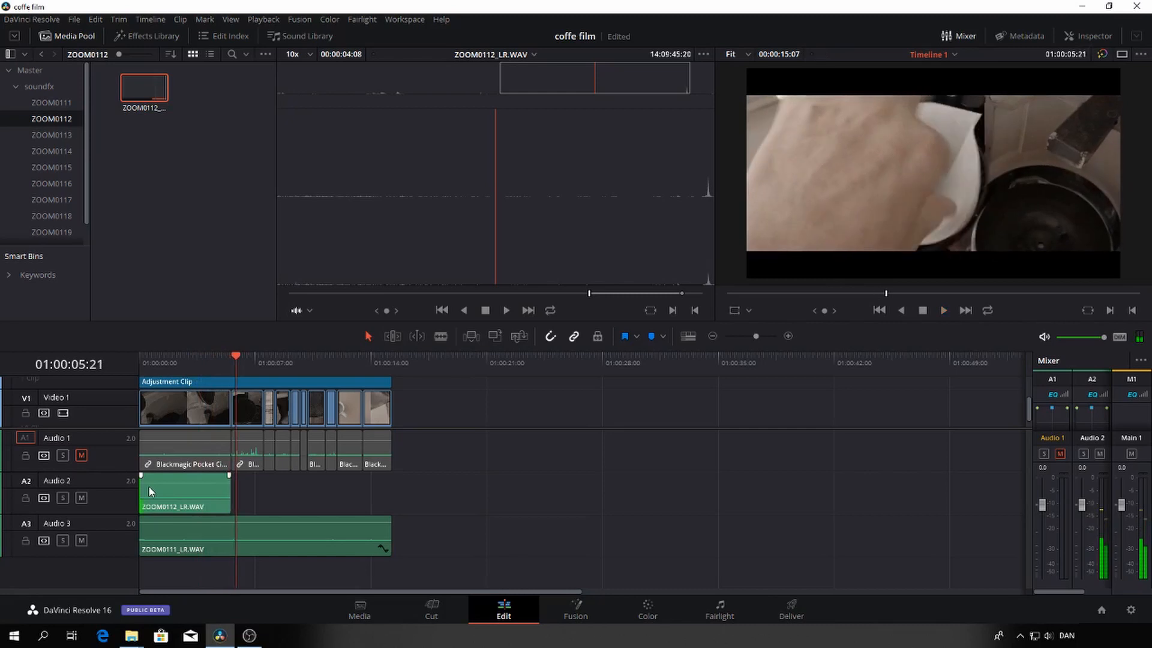
drag(236, 356, 210, 358)
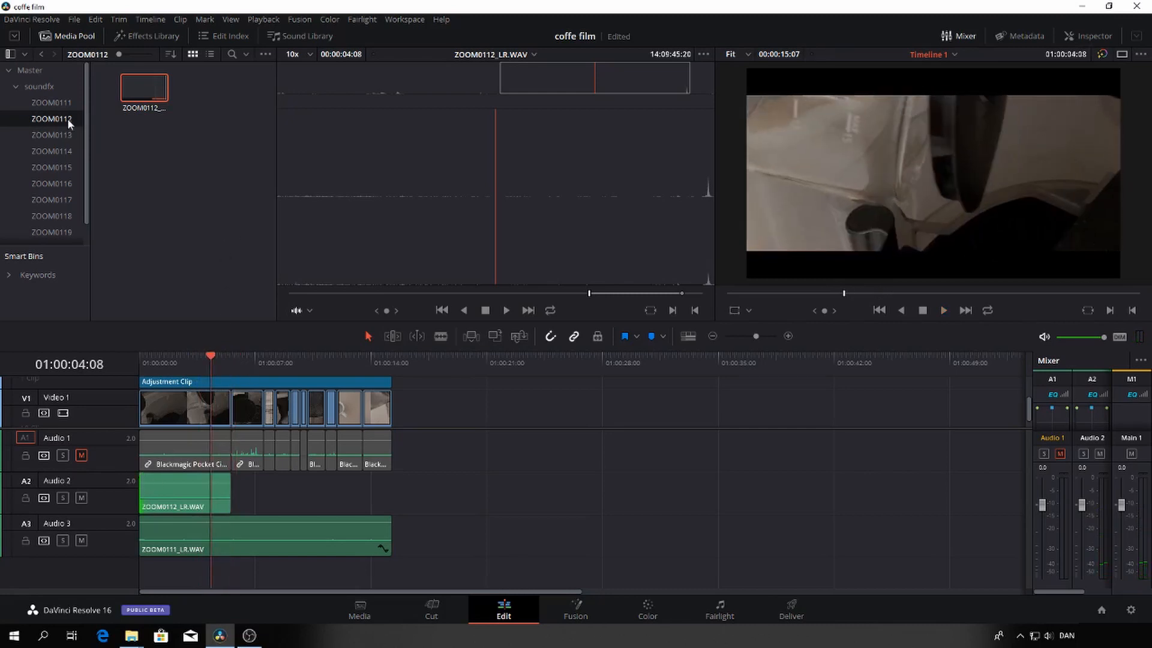
Audition ZOOM0113_LR.WAV, mark a section 4:22 long ending at 14:11:11:13, and place it on Audio 2 directly after the ZOOM0112 clip
click(59, 135)
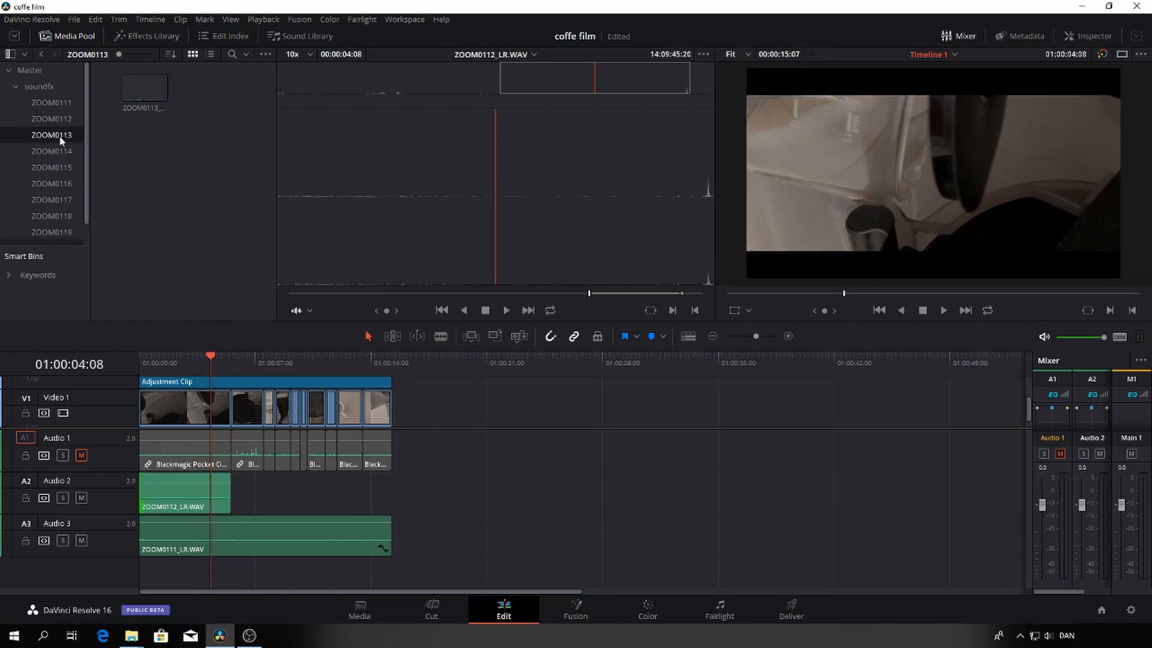
click(155, 84)
key(space)
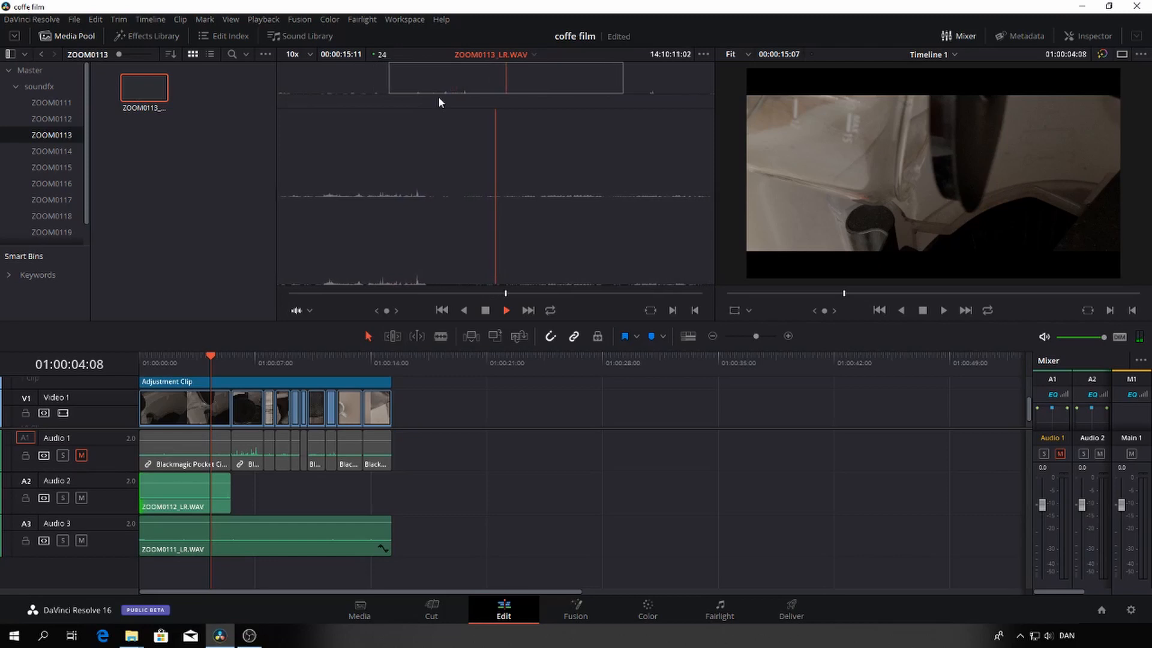
key(space)
key(o)
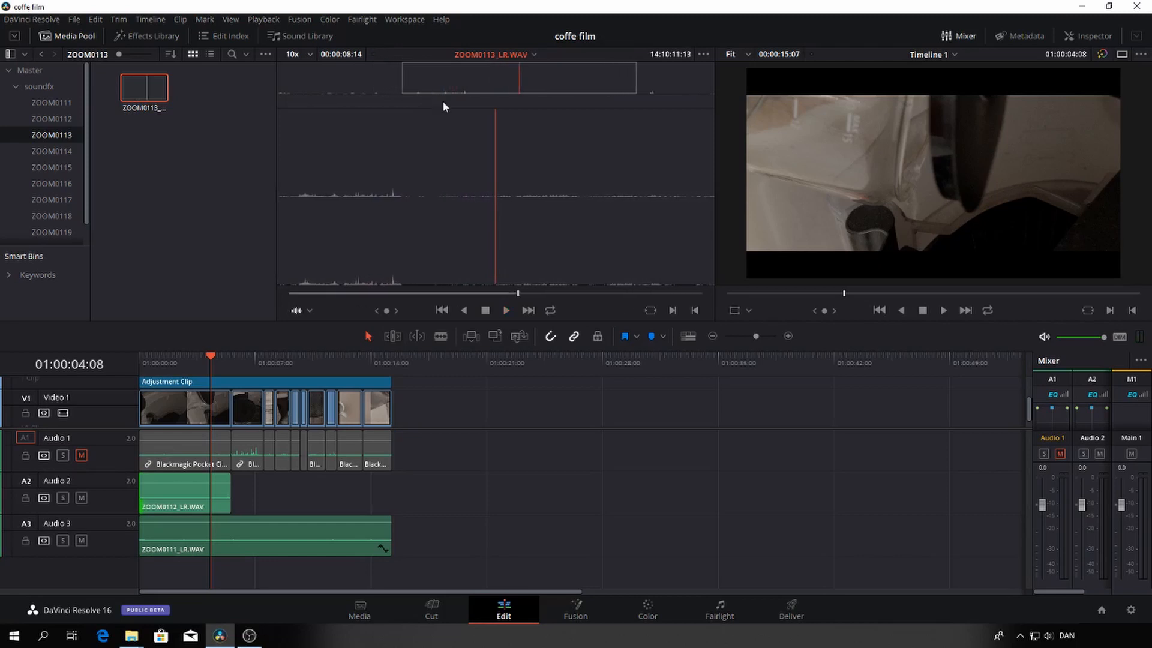
drag(470, 299, 387, 309)
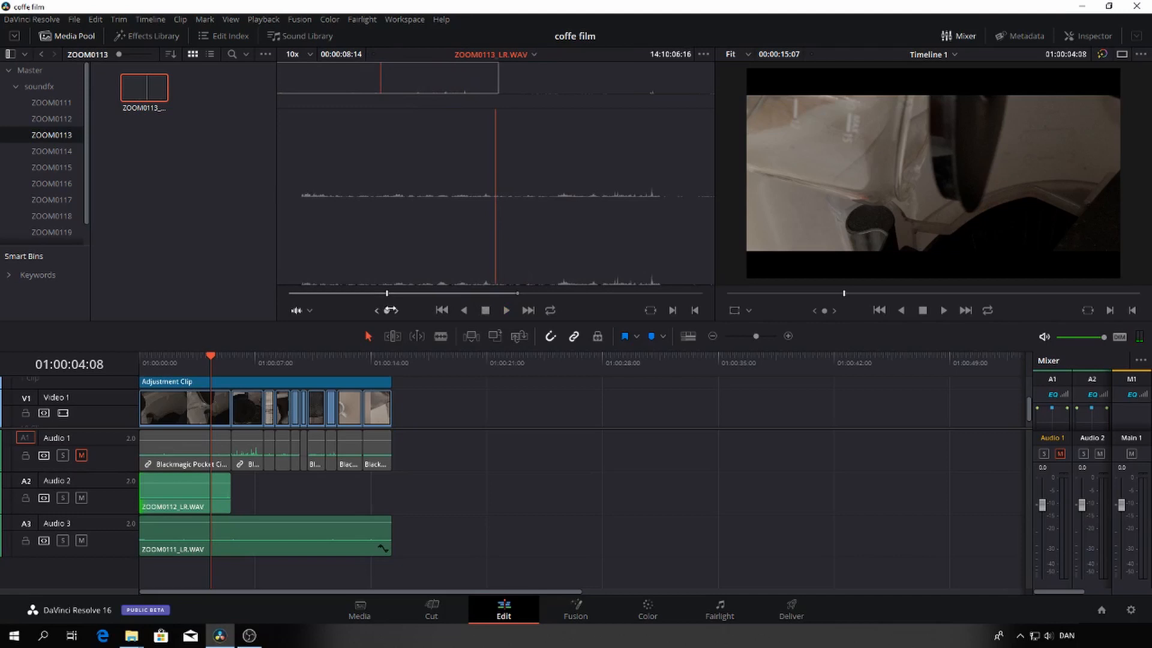
key(i)
drag(466, 295, 235, 498)
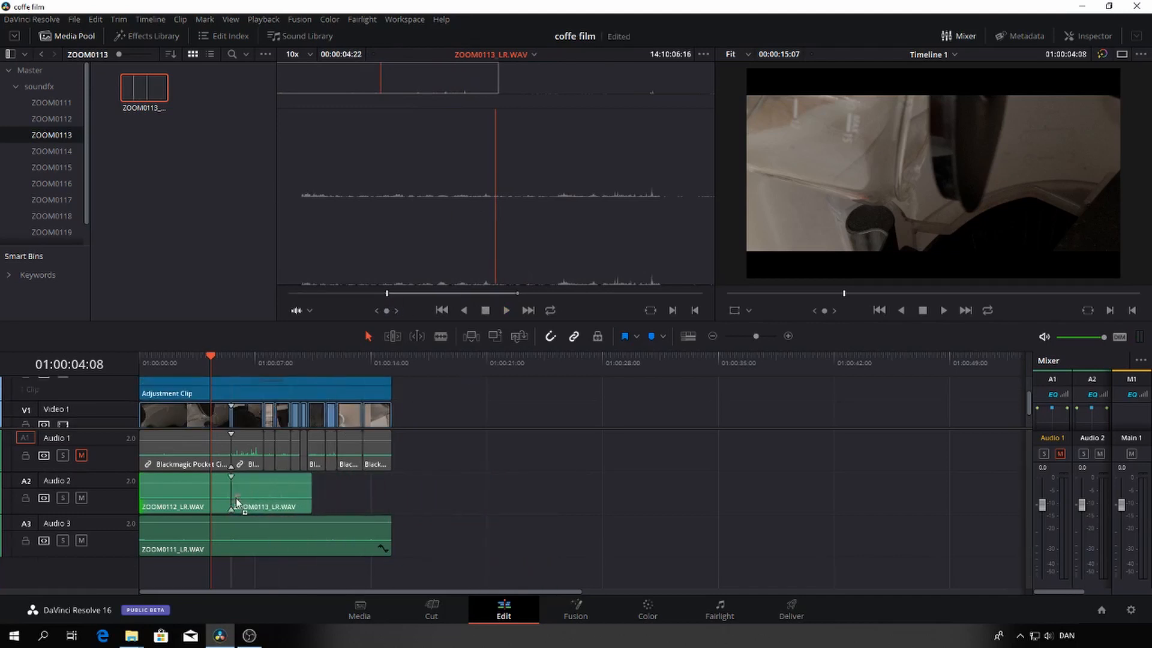
Trim about two seconds off the start of the ZOOM0113_LR.WAV clip, move it back to 01:00:05:14, and check its timing by playback
click(218, 359)
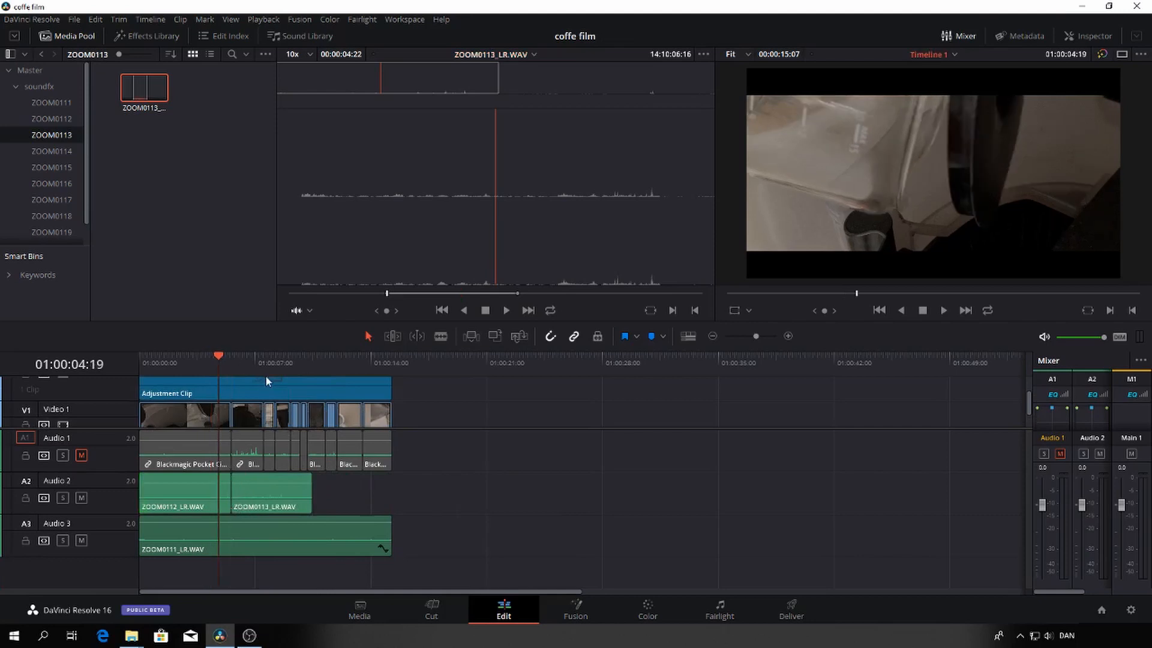
scroll(267, 377, down, 1)
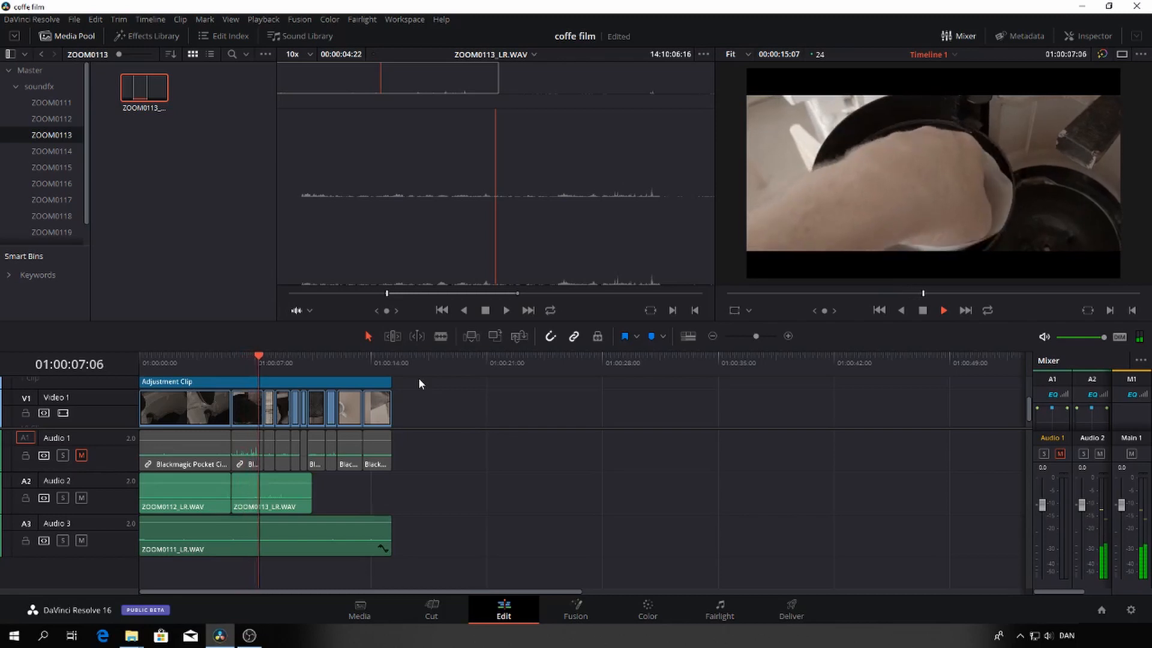
key(space)
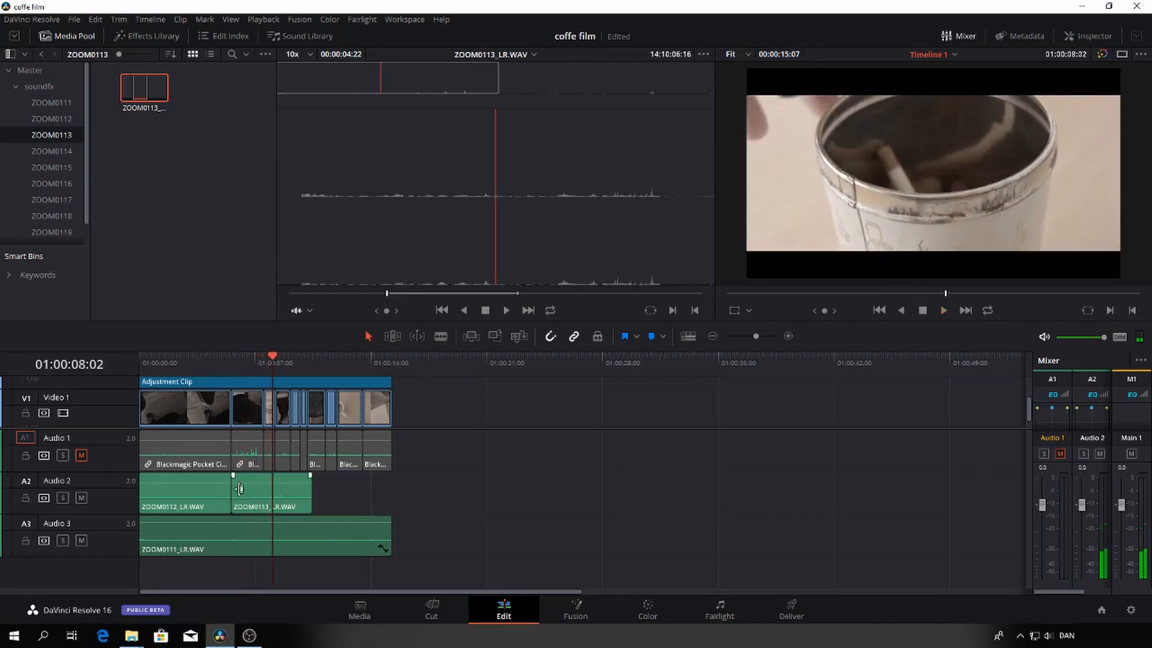
drag(240, 488, 270, 488)
drag(272, 359, 233, 363)
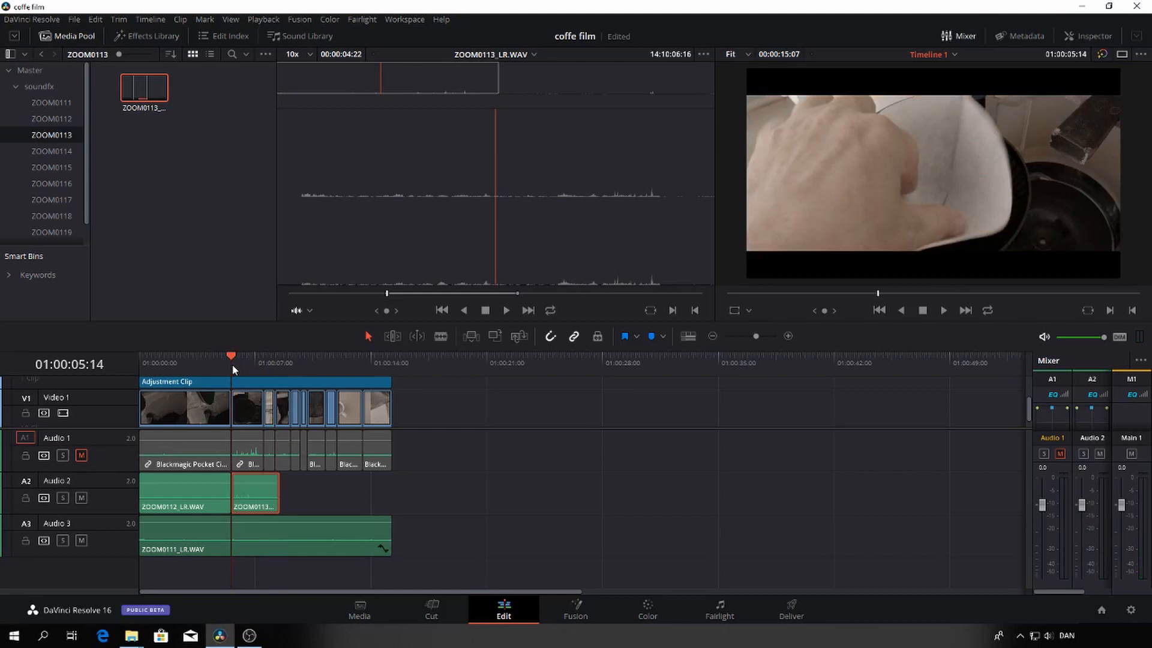
key(space)
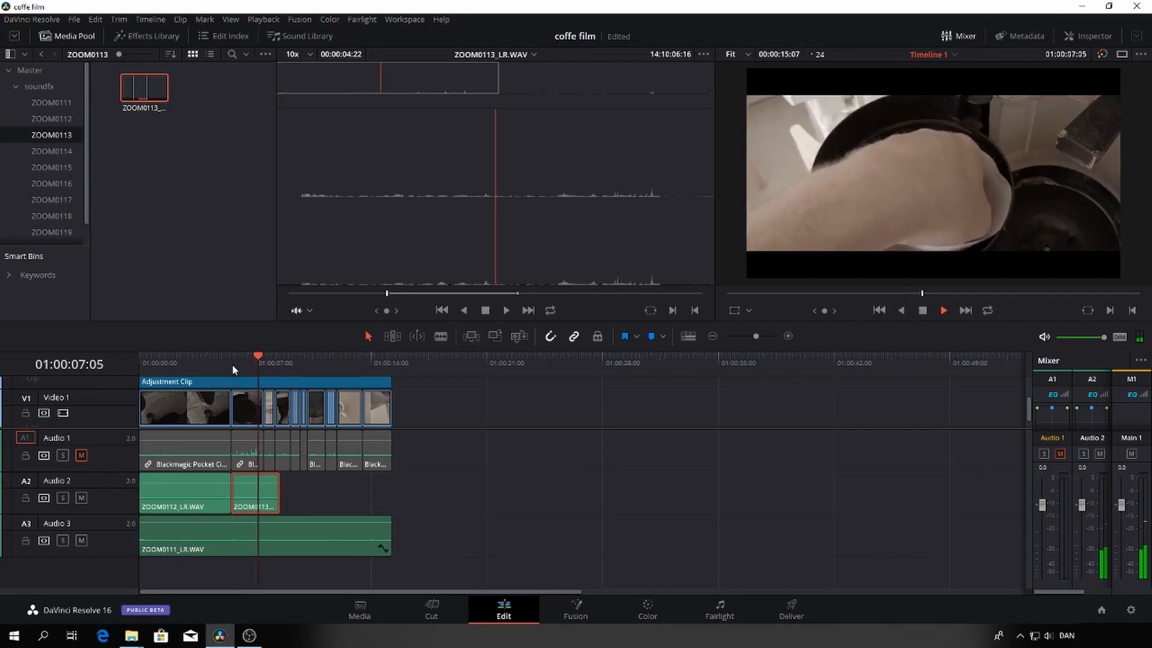
key(space)
Shift the ZOOM0113_LR.WAV clip to about 01:00:06:05, extend its start back to the first cut, and play the second shot
drag(250, 492, 255, 493)
click(243, 357)
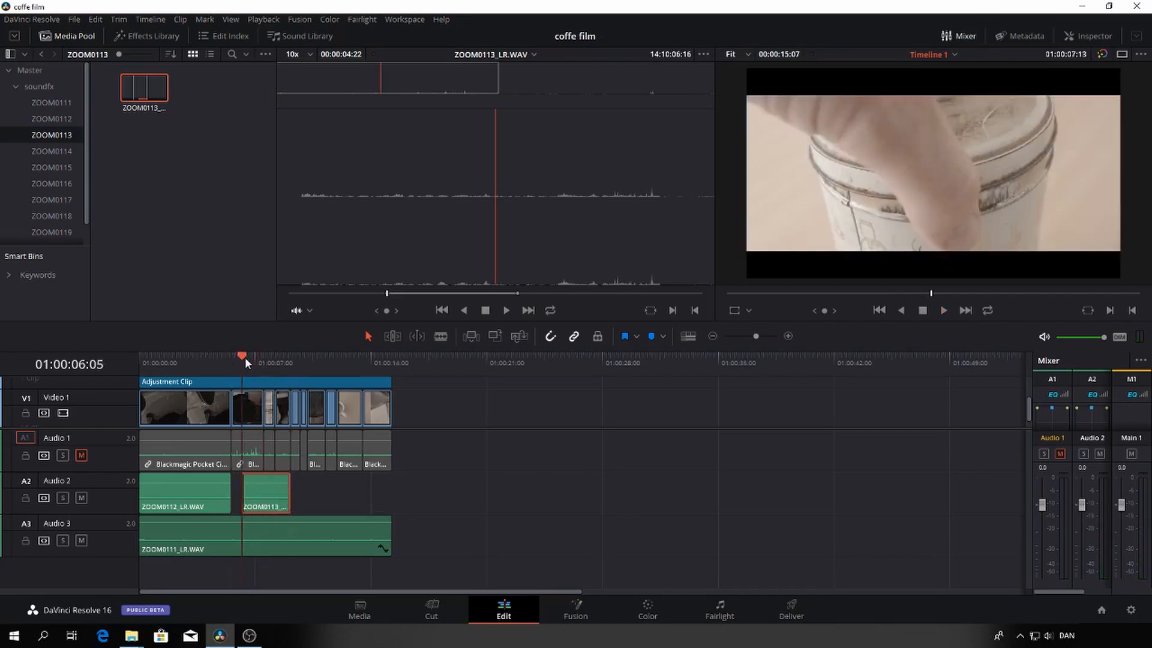
key(space)
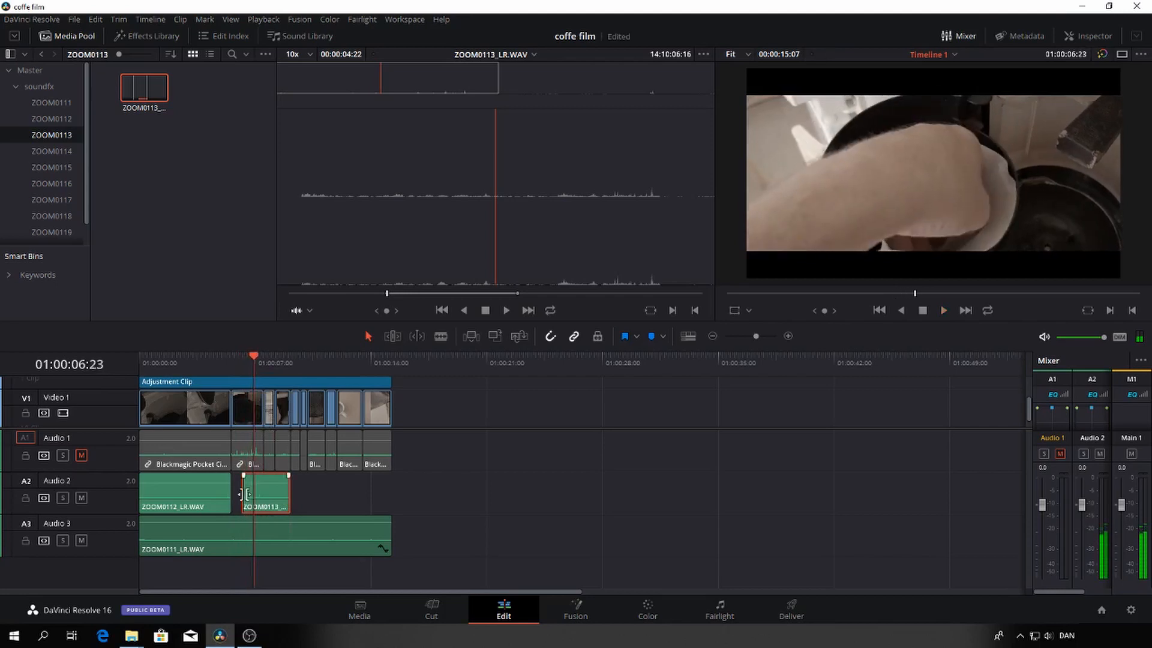
drag(244, 493, 232, 493)
key(Up)
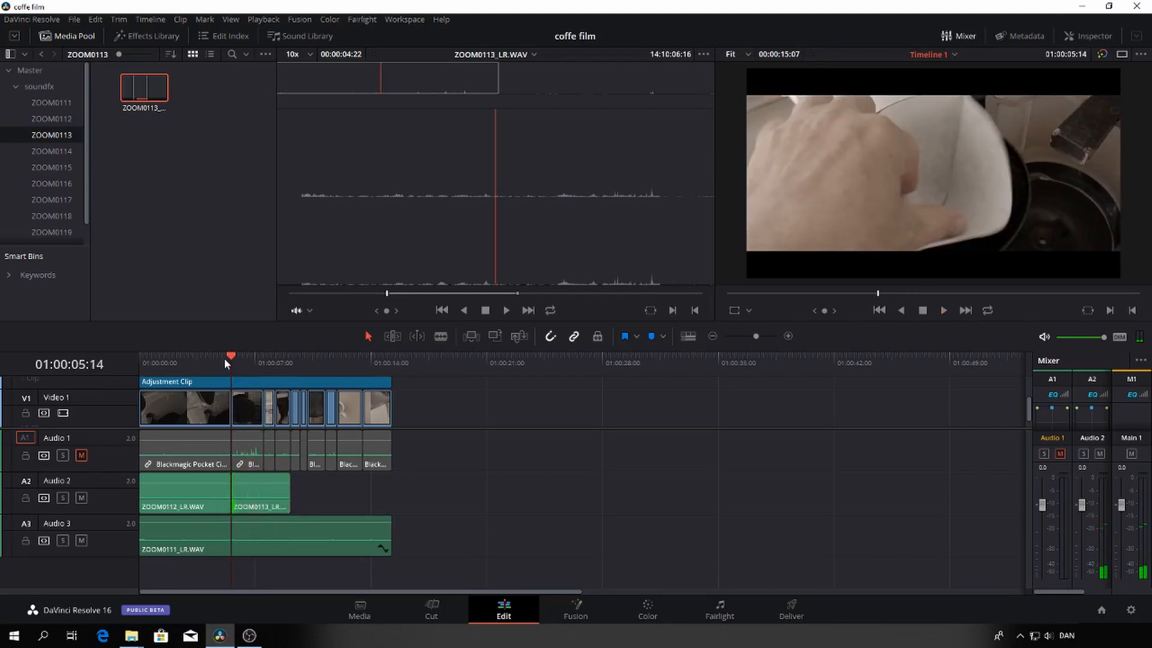
key(space)
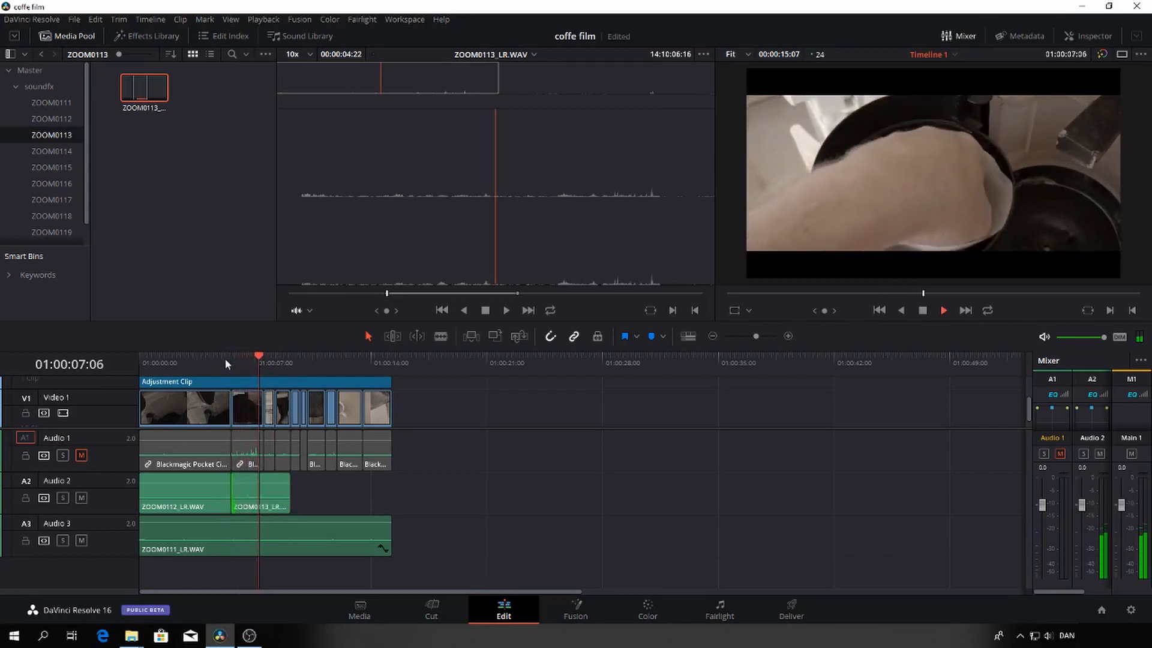
key(space)
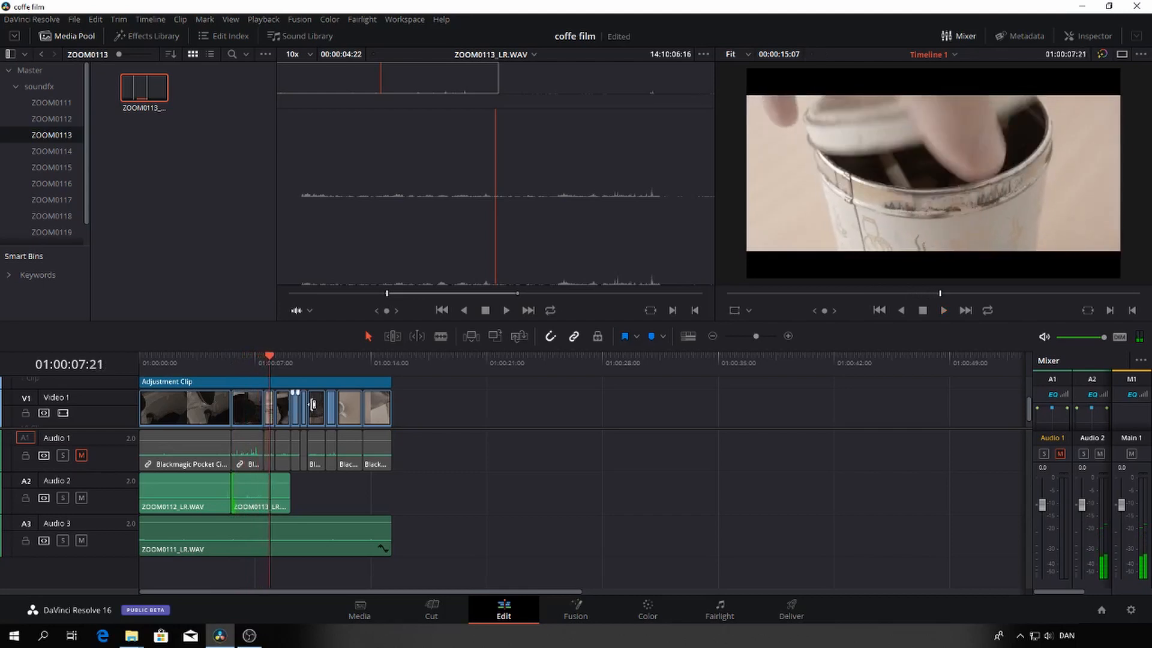
Trim the end of the ZOOM0113_LR.WAV clip to the end of the second shot and play the shot to check the sound
click(263, 358)
drag(288, 491, 264, 491)
click(242, 360)
click(231, 362)
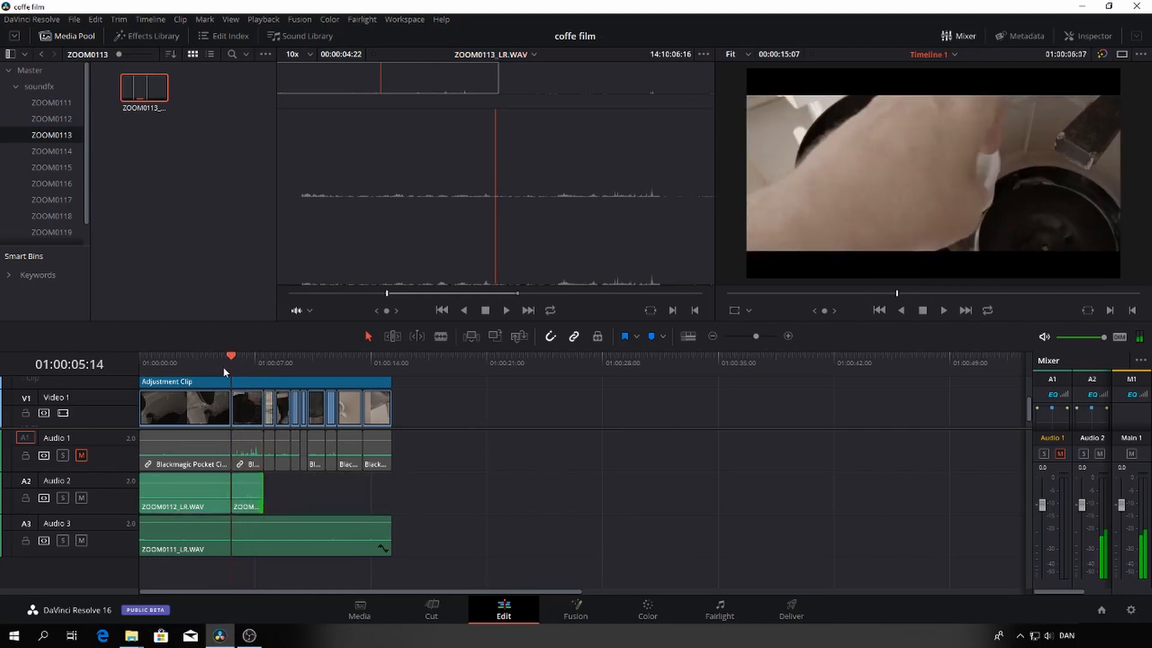
Audition ZOOM0114_LR.WAV, mark a section 2:13 long starting at 14:11:23:14, and place it on Audio 2 directly after the ZOOM0113 clip
click(58, 145)
click(145, 92)
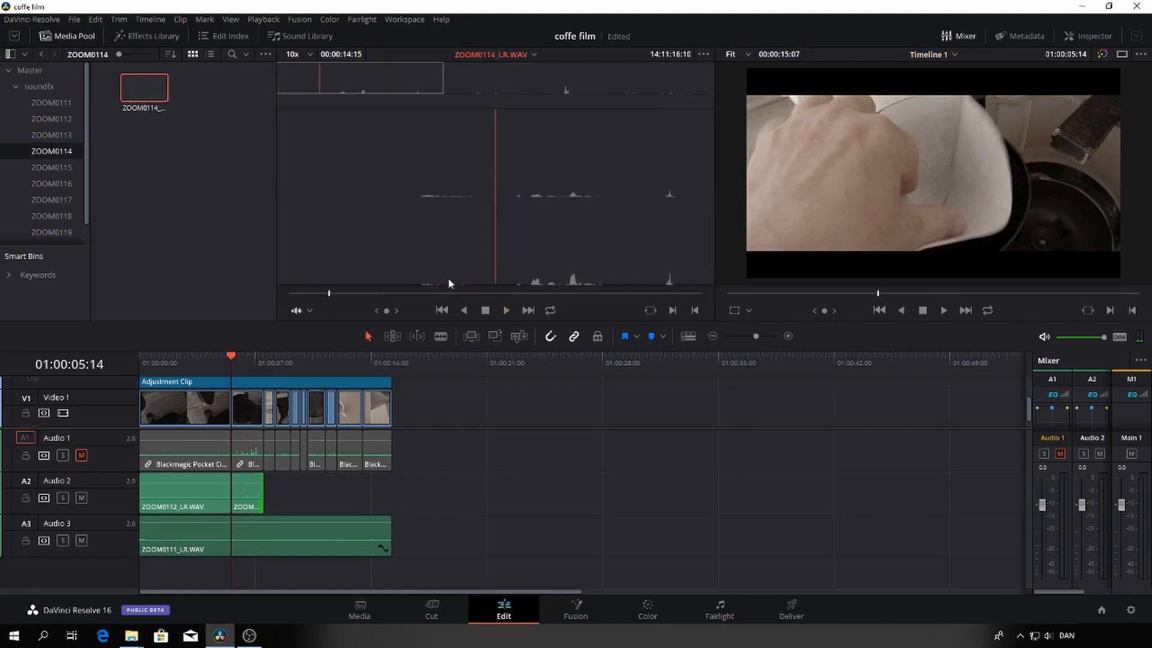
drag(328, 294, 466, 301)
key(space)
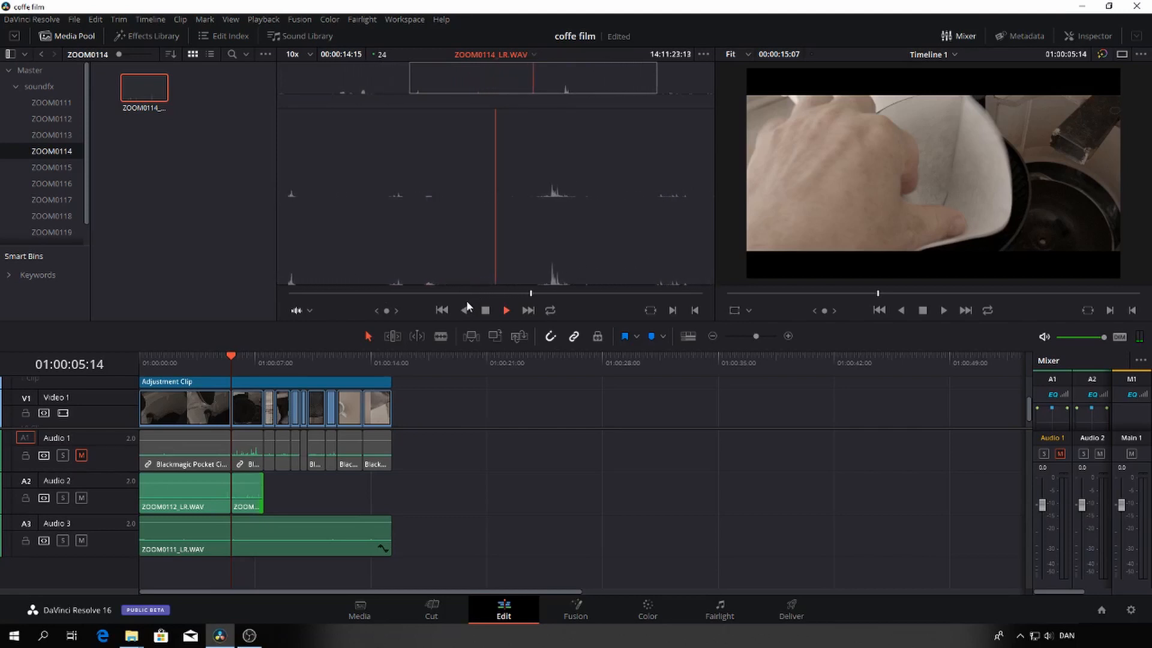
click(485, 309)
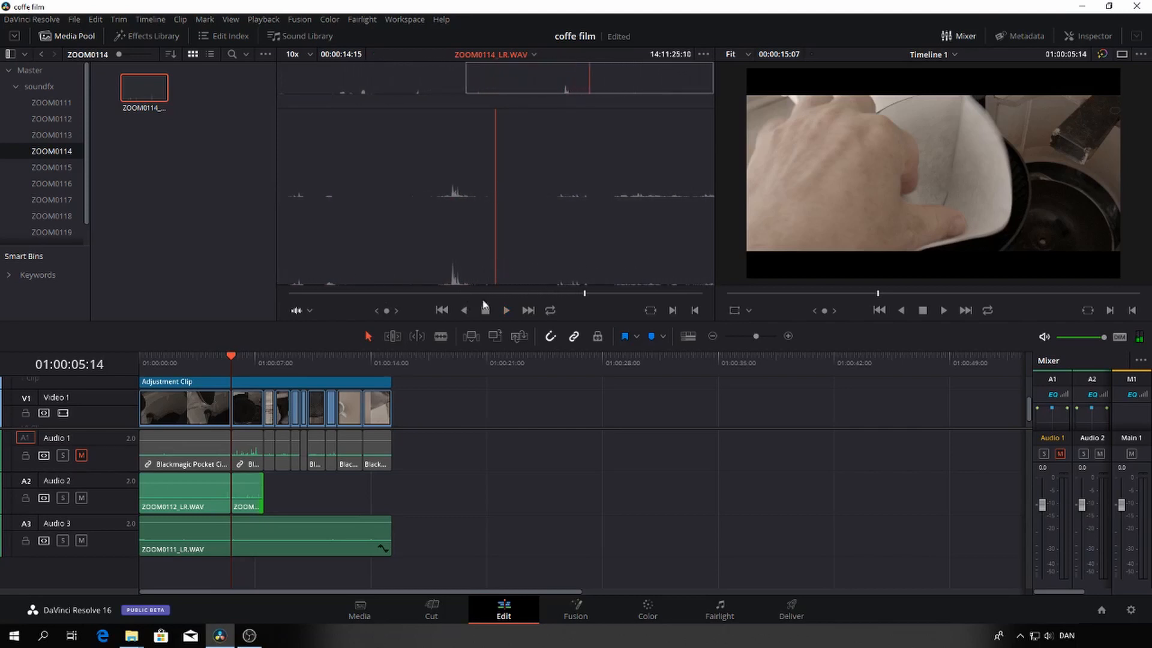
drag(582, 294, 532, 297)
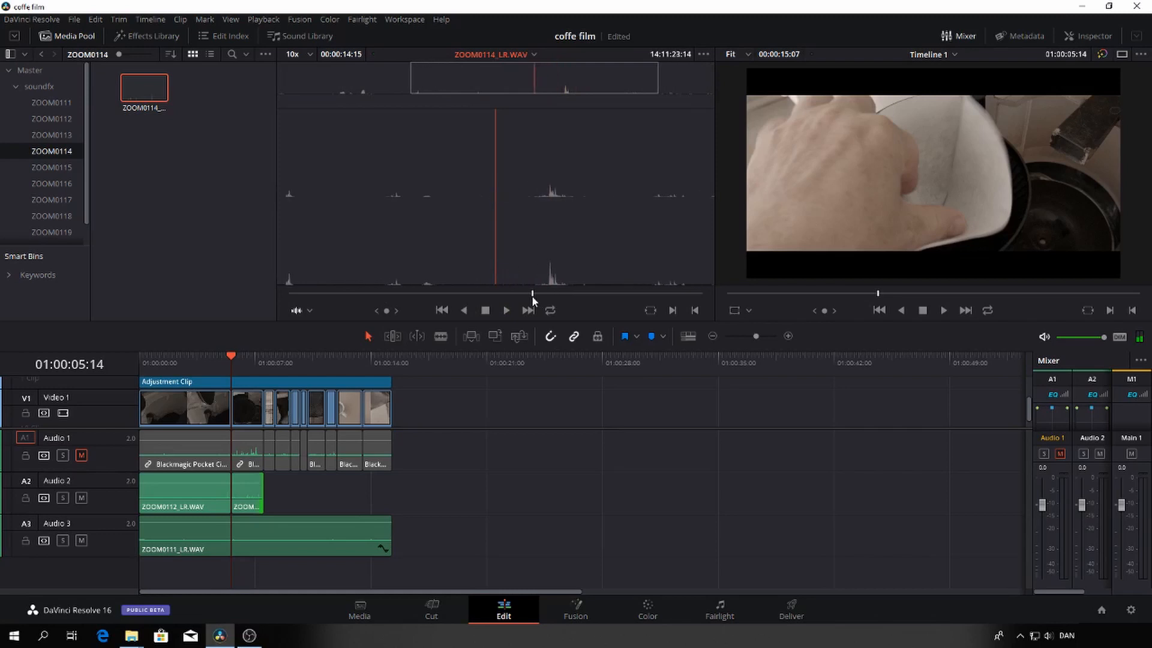
key(i)
key(space)
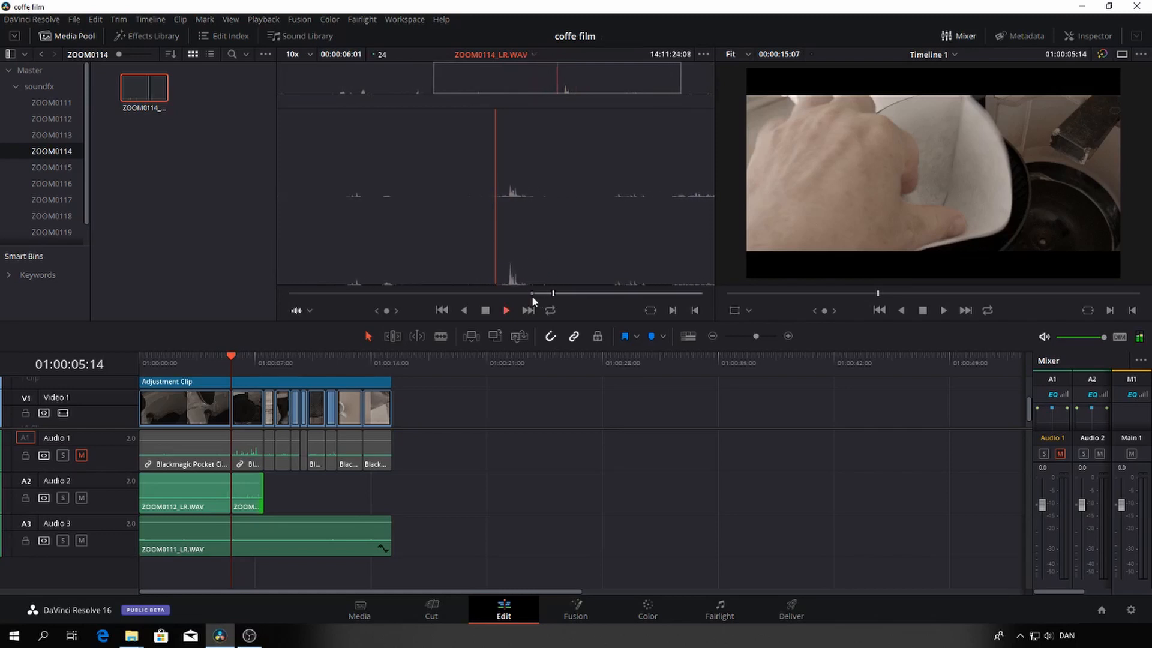
key(space)
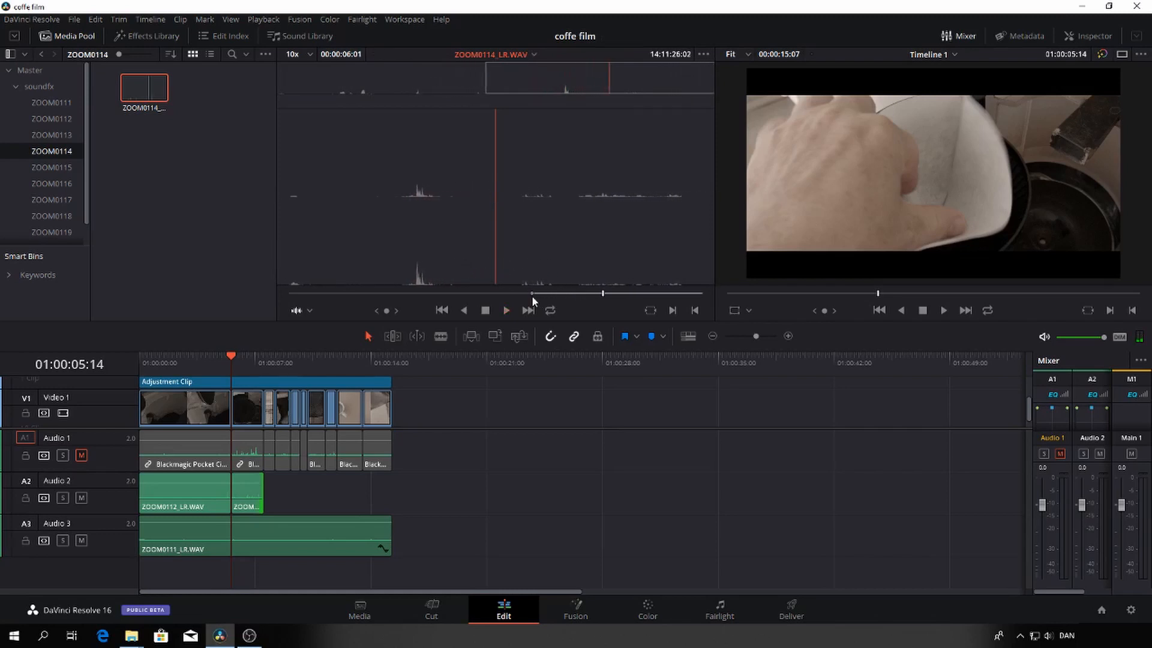
key(o)
drag(558, 204, 265, 484)
Trim about one second off the start of the ZOOM0114_LR.WAV clip, move it back to 01:00:07:13, and play the coffee tin shot
click(263, 360)
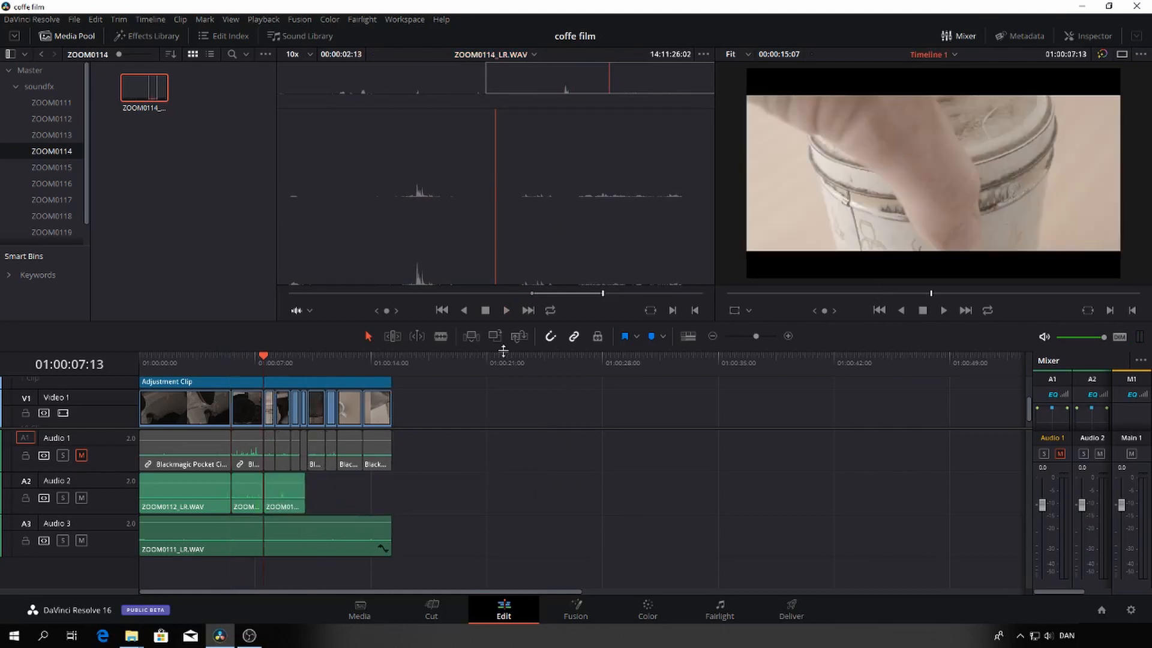
drag(756, 337, 766, 337)
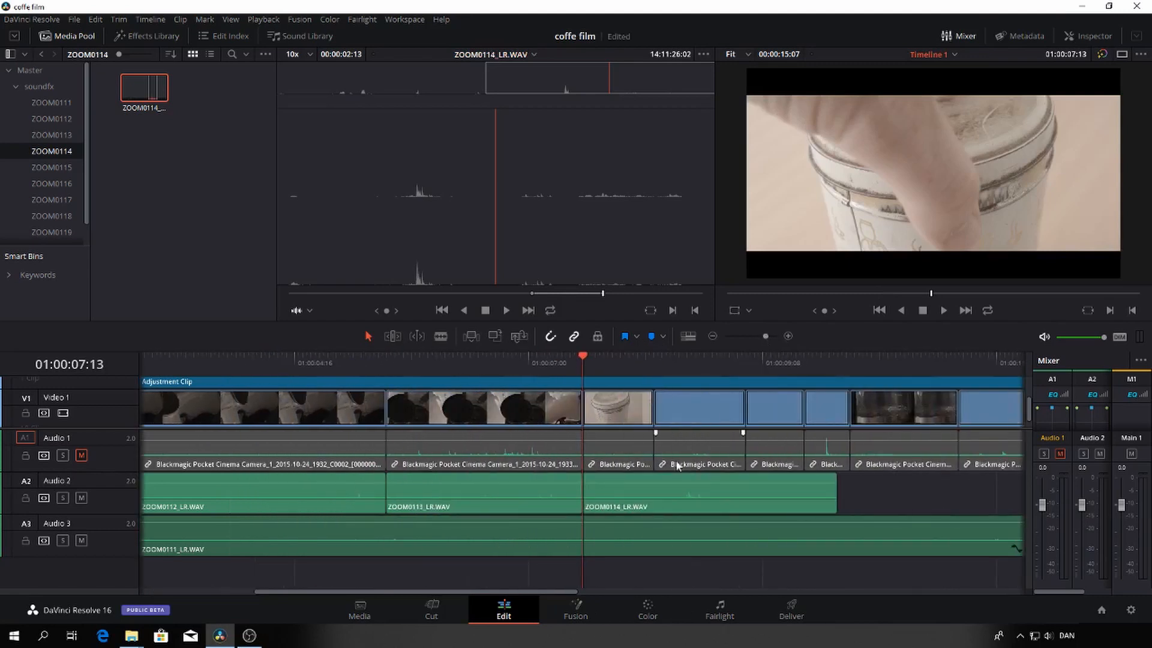
drag(581, 358, 678, 358)
drag(584, 488, 678, 489)
drag(611, 358, 585, 363)
key(space)
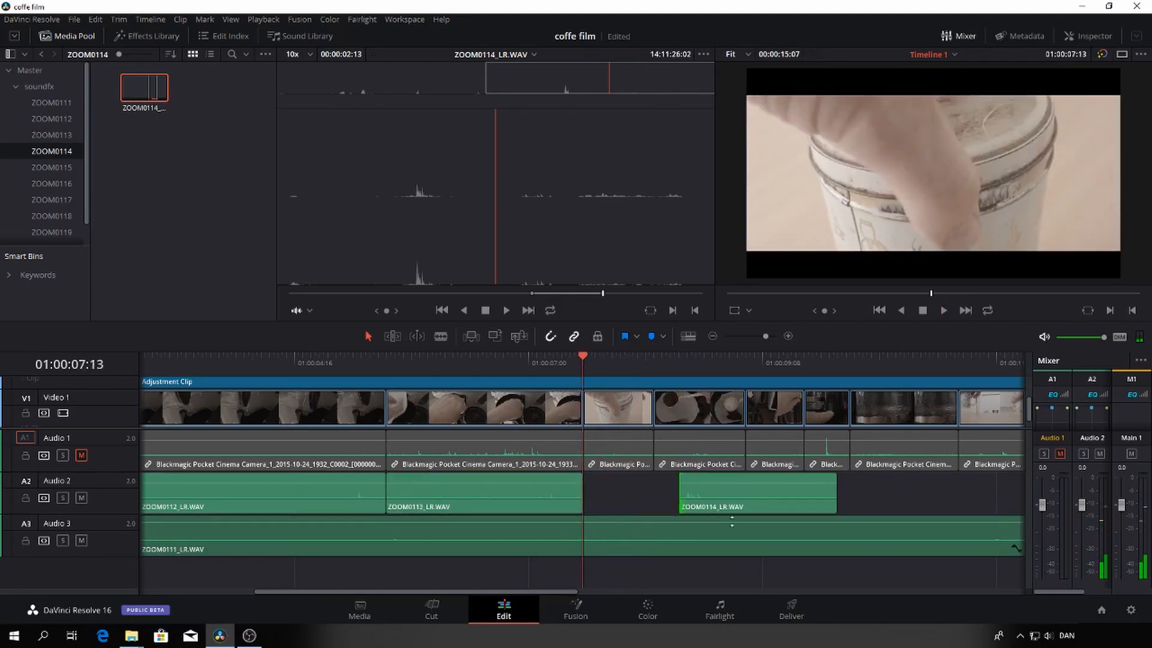
drag(718, 491, 624, 490)
key(space)
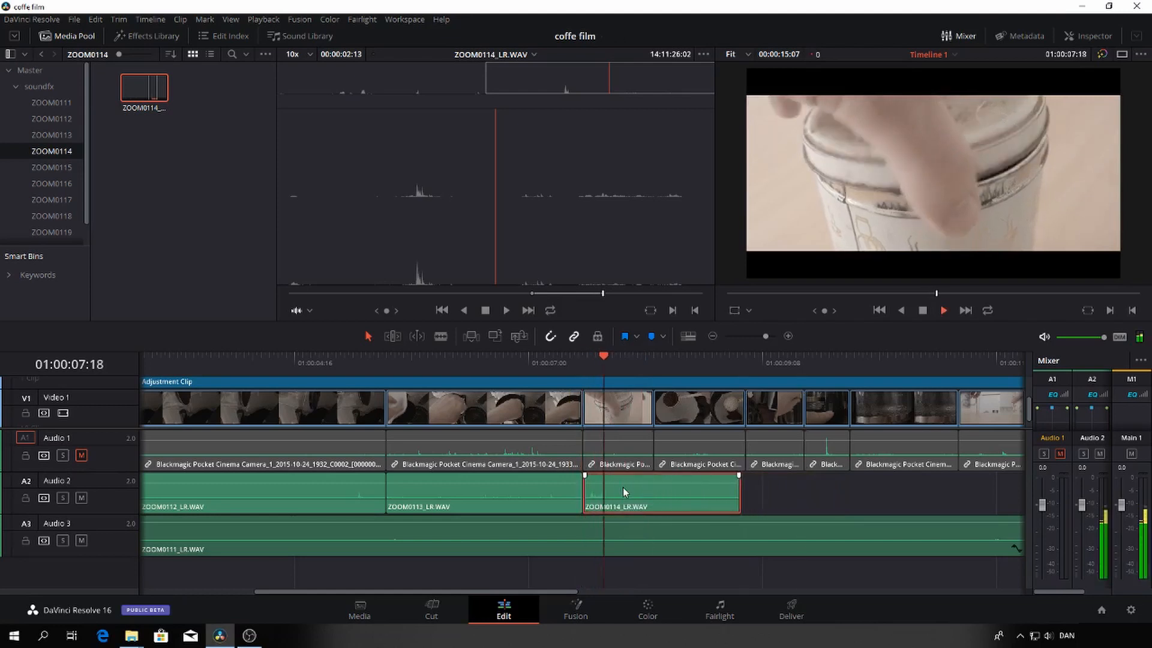
key(space)
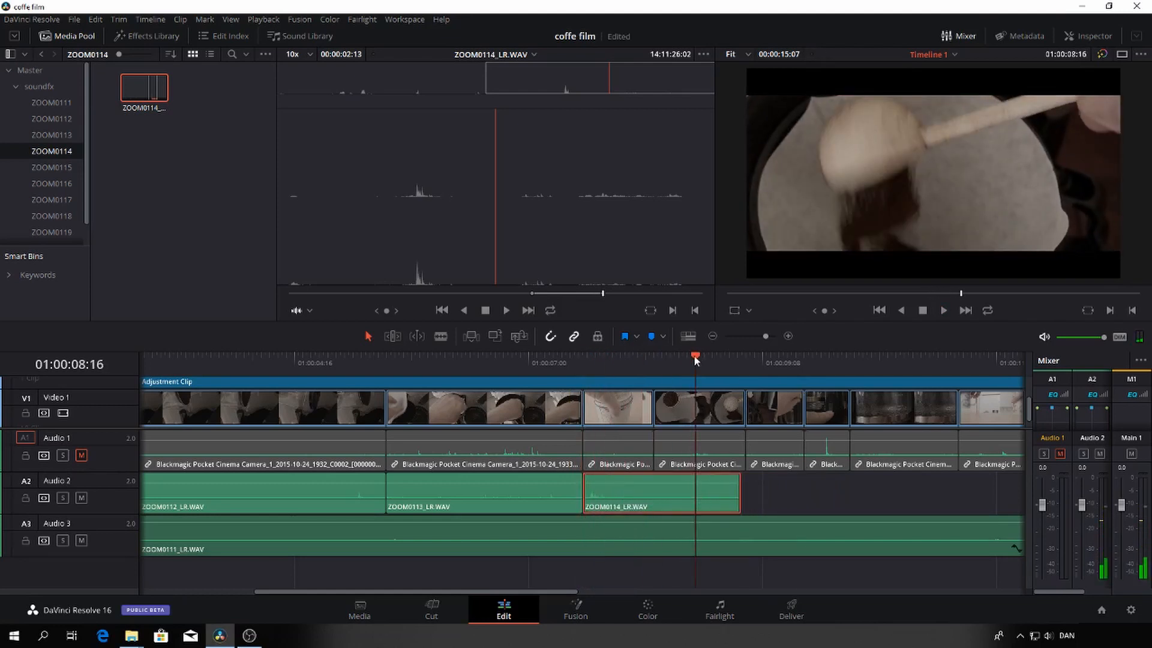
Trim the end of the ZOOM0114_LR.WAV clip to the end of the coffee tin shot at 01:00:08:06
drag(694, 358, 653, 358)
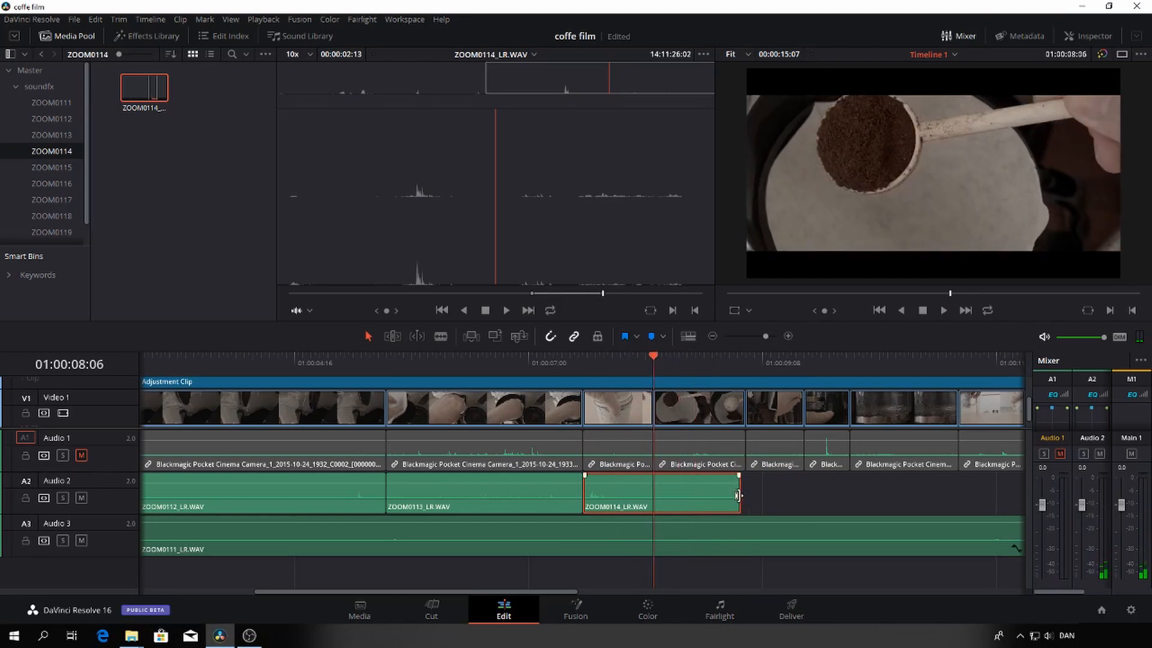
drag(739, 495, 654, 496)
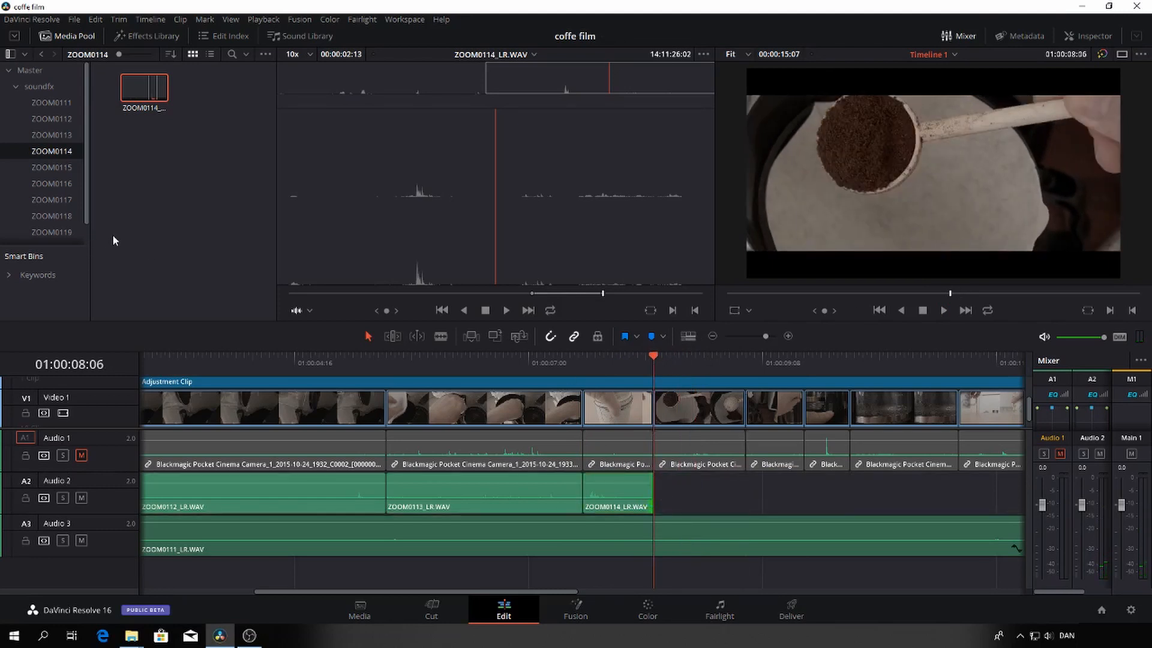
Load ZOOM0115_LR.WAV from its bin and audition the recording to locate the sound for the coffee scoop shot
click(53, 167)
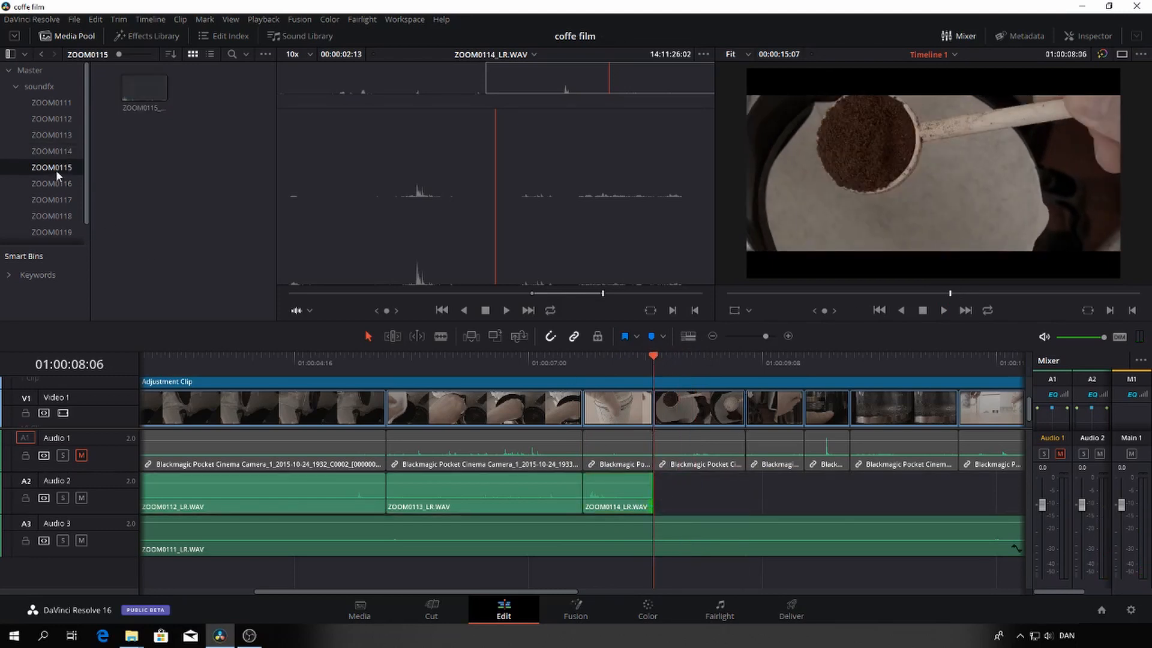
click(150, 86)
key(space)
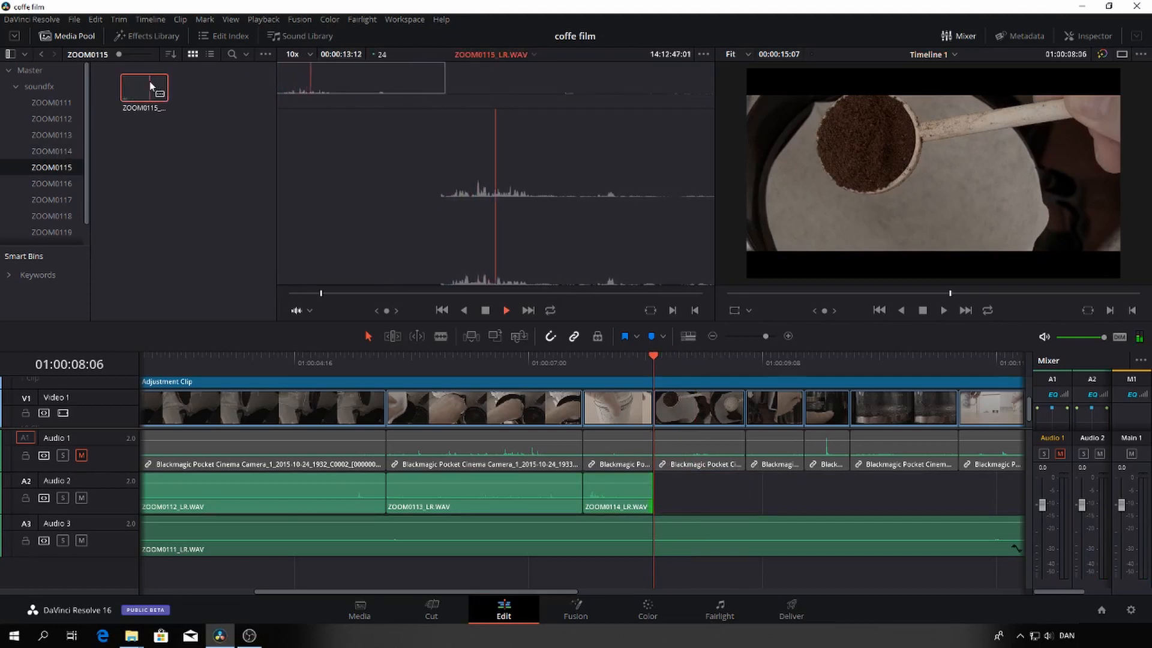
key(space)
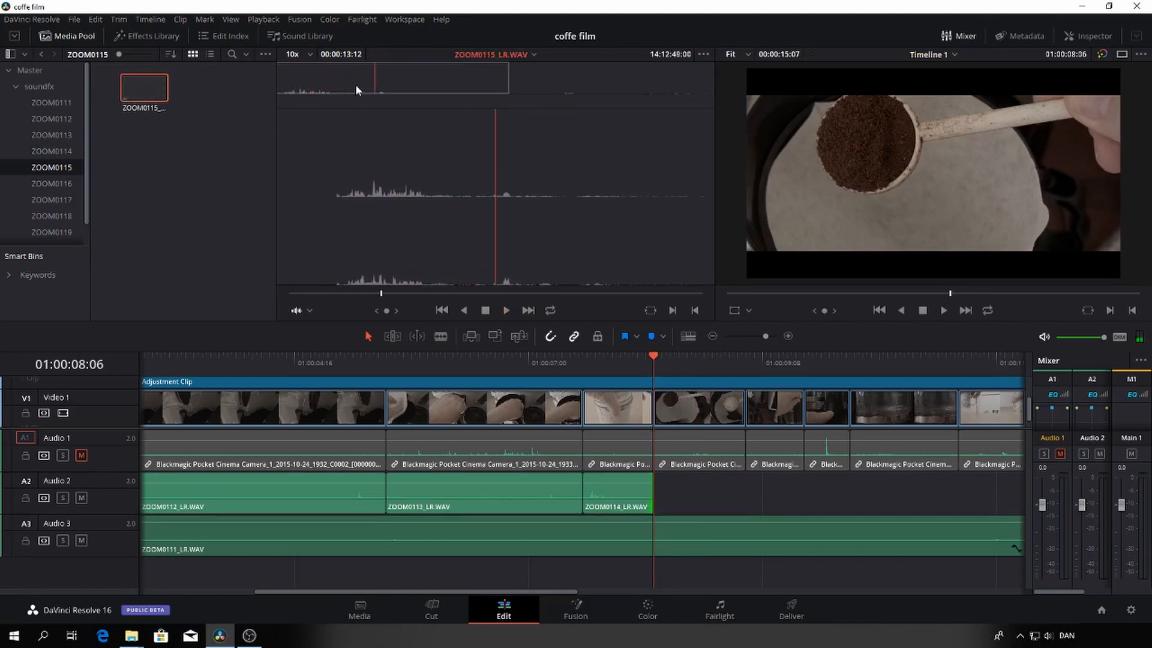
drag(382, 293, 483, 309)
key(space)
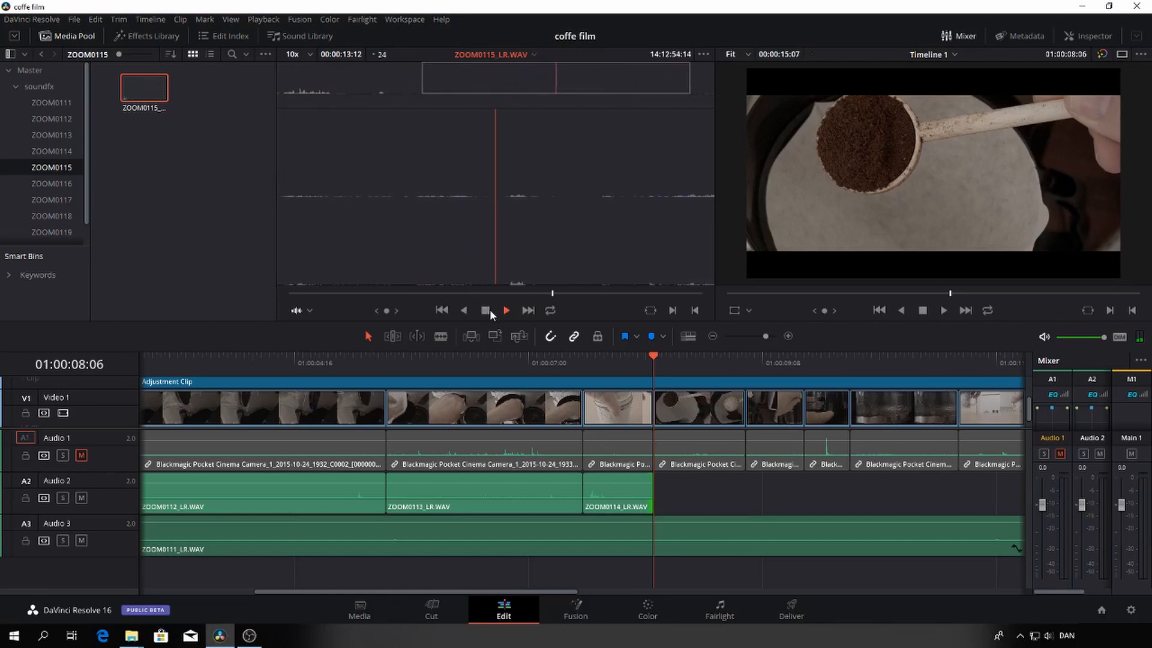
key(space)
Mark a 1:03 section of ZOOM0115_LR.WAV starting at 14:12:54:17 and place it on Audio 2 directly after the ZOOM0114 clip
drag(574, 296, 557, 297)
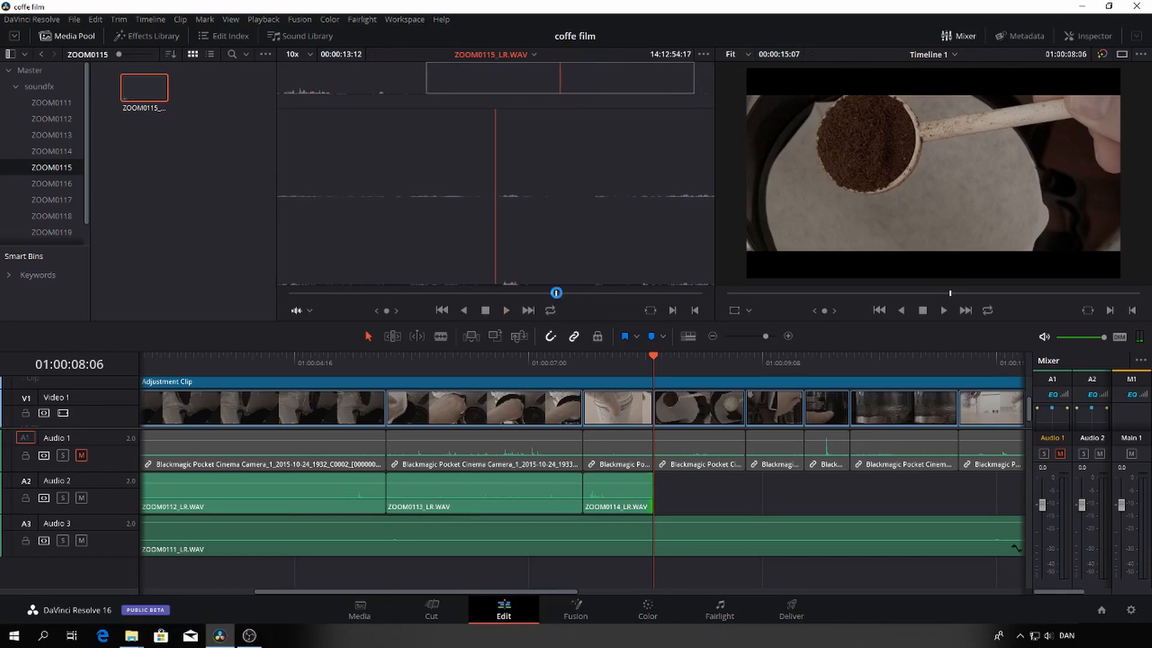
key(i)
key(space)
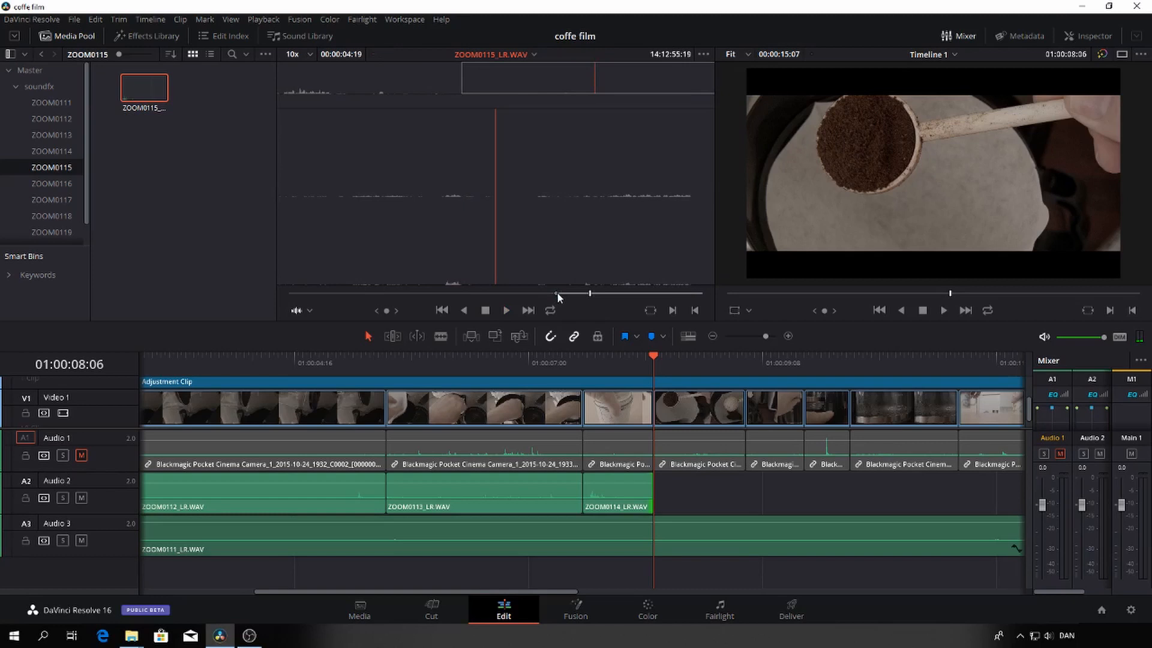
key(o)
drag(547, 216, 657, 493)
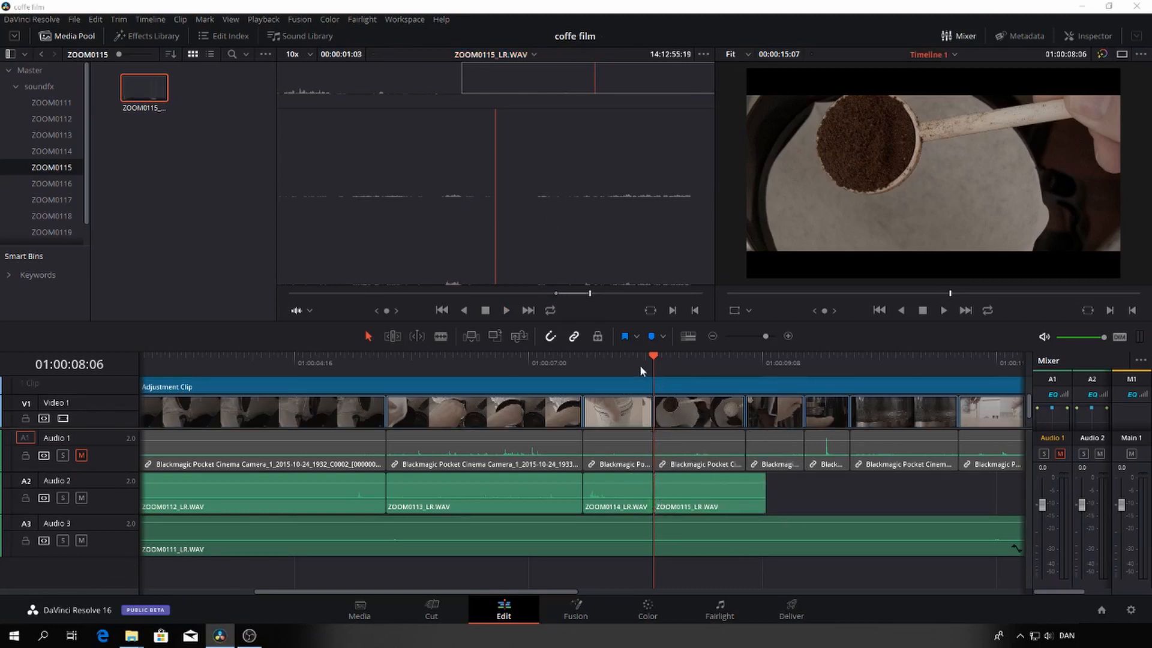
Play the coffee scoop shot and trim the end of the ZOOM0115_LR.WAV clip to the end of the shot at 01:00:09:04
click(639, 365)
key(space)
key(space)
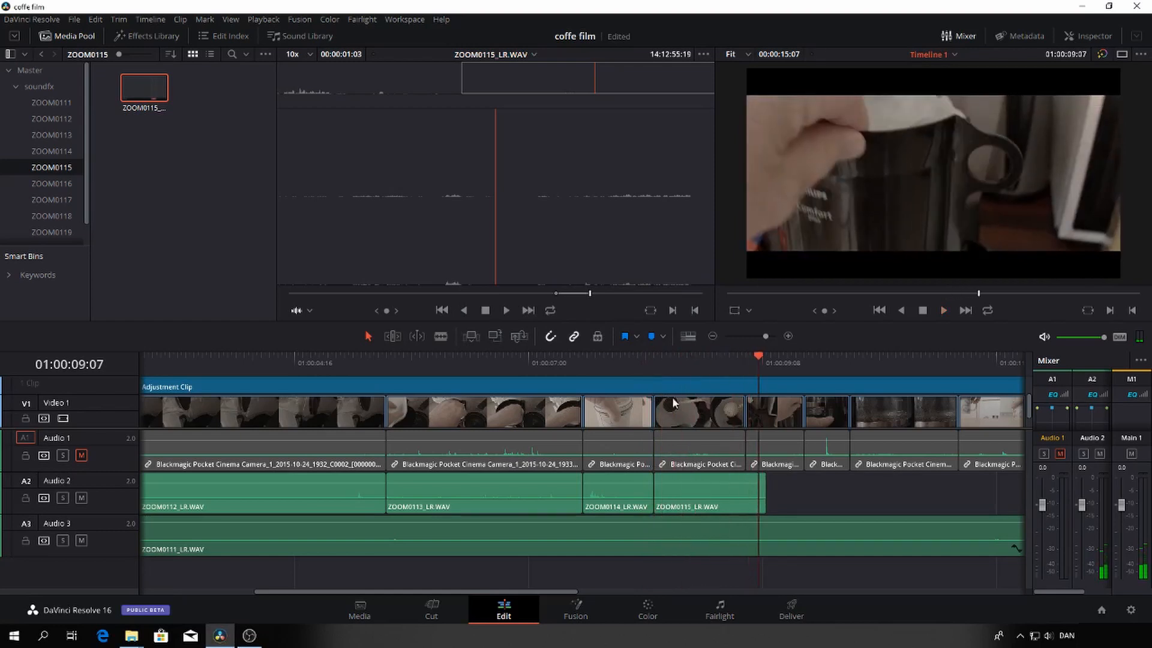
click(747, 359)
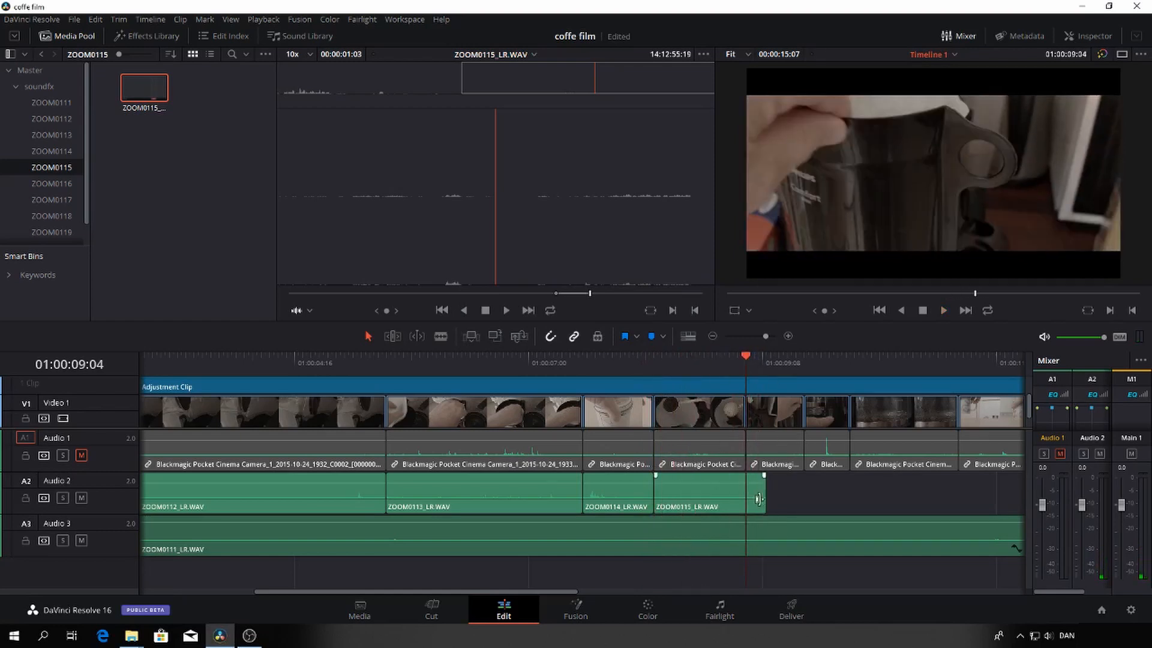
drag(762, 493, 746, 492)
key(space)
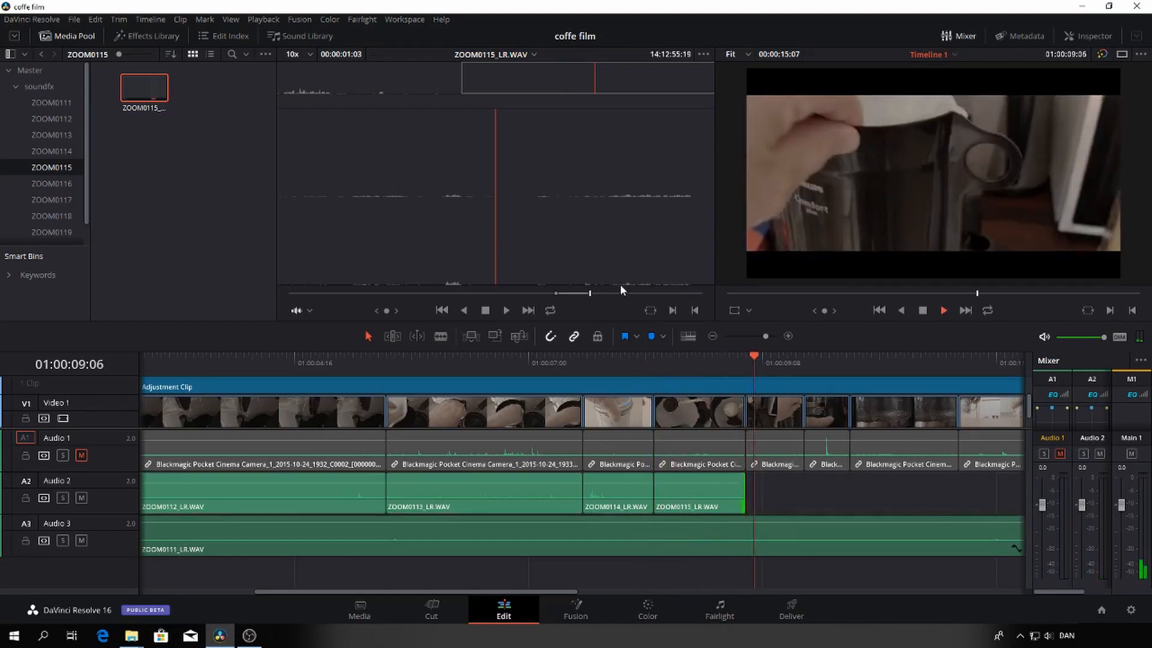
key(space)
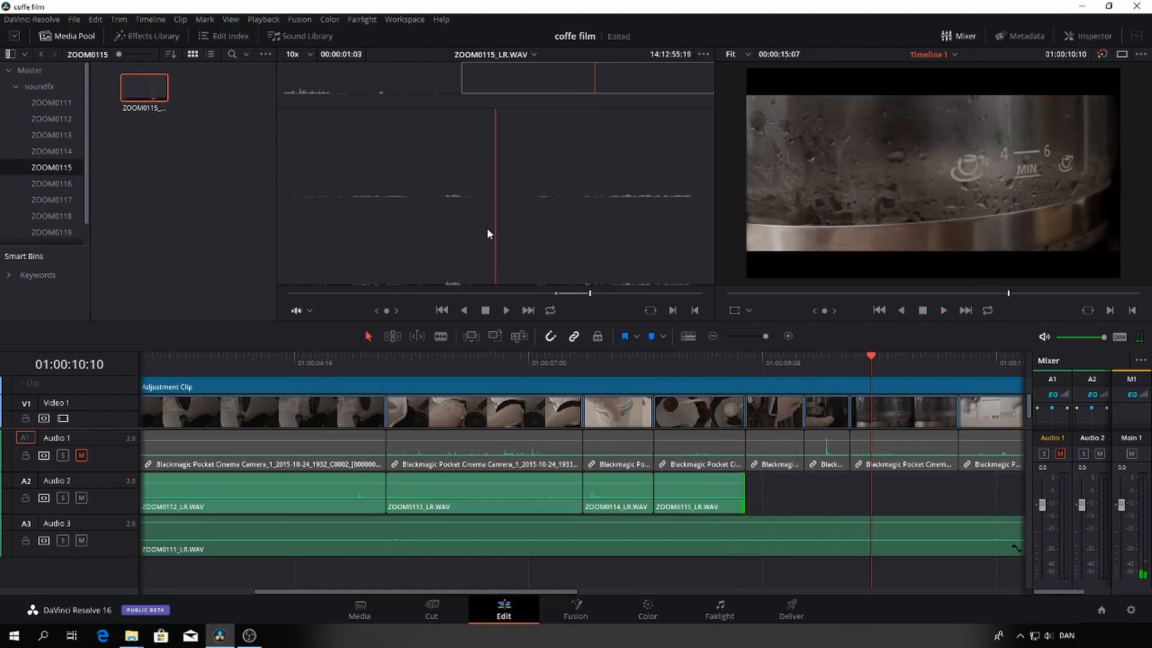
Play the remainder of the ZOOM0115_LR.WAV recording to check for another usable sound
click(572, 248)
key(space)
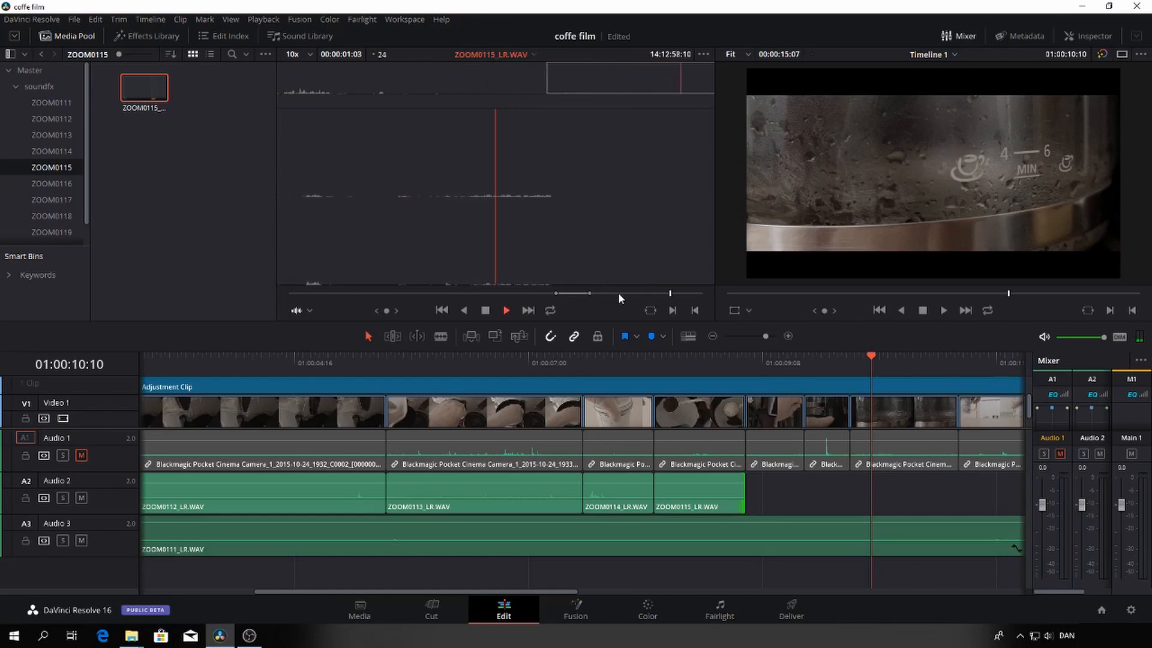
key(space)
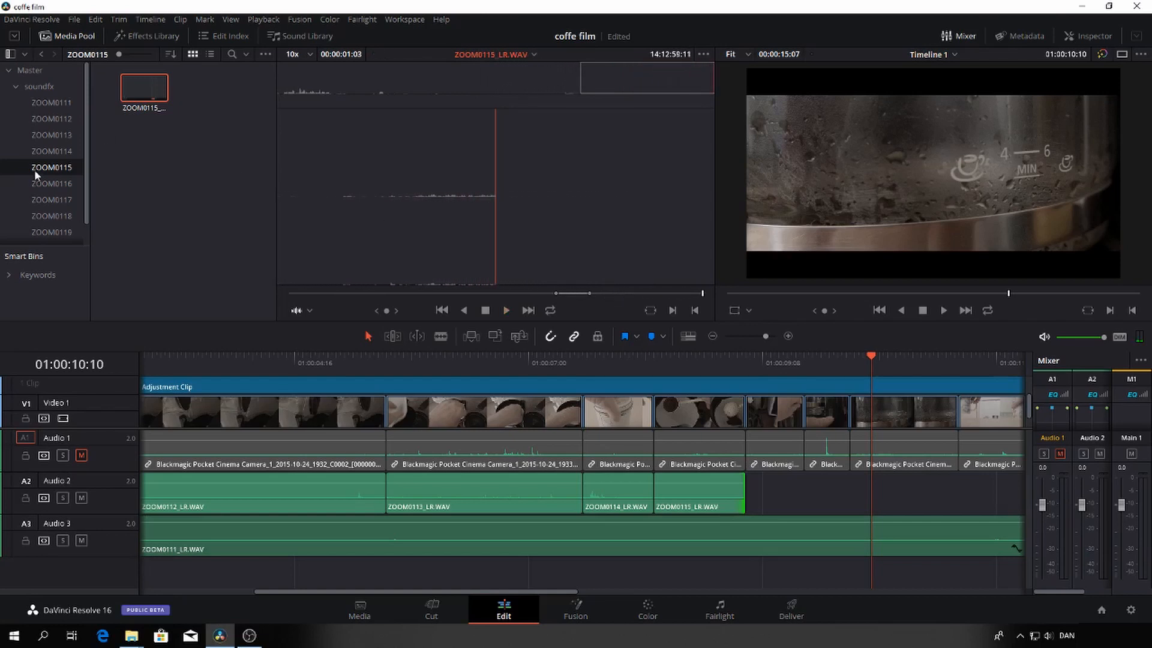
Load ZOOM0116_LR.WAV from its bin and audition the recording to locate the sound for the coffee pot shot
click(45, 184)
click(135, 76)
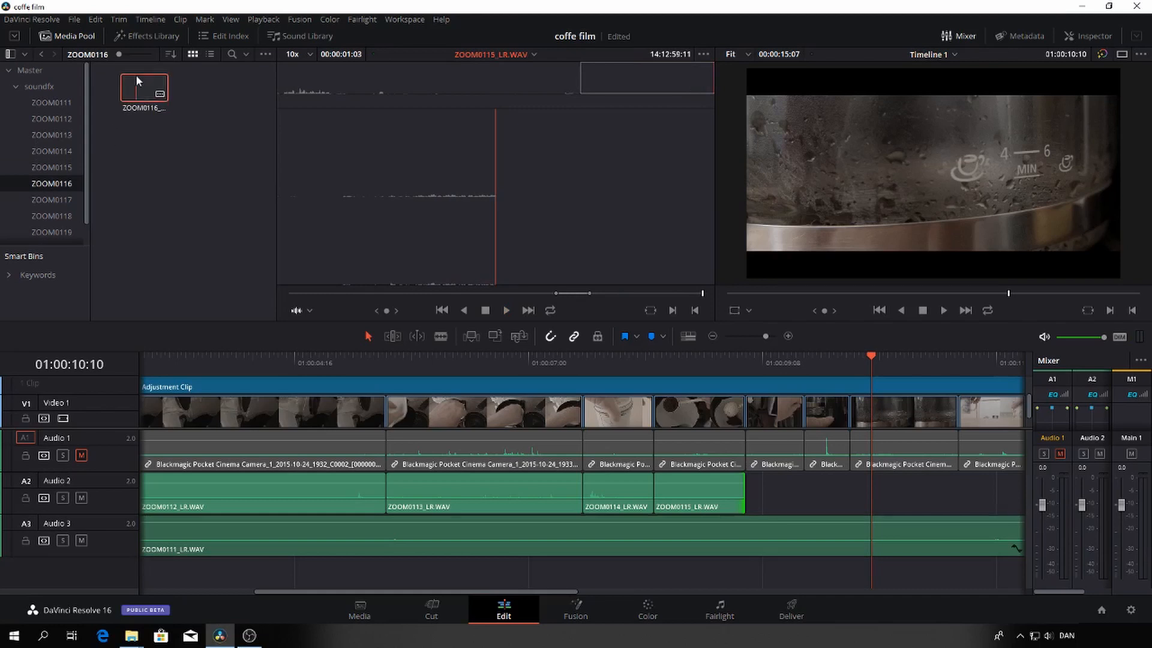
key(space)
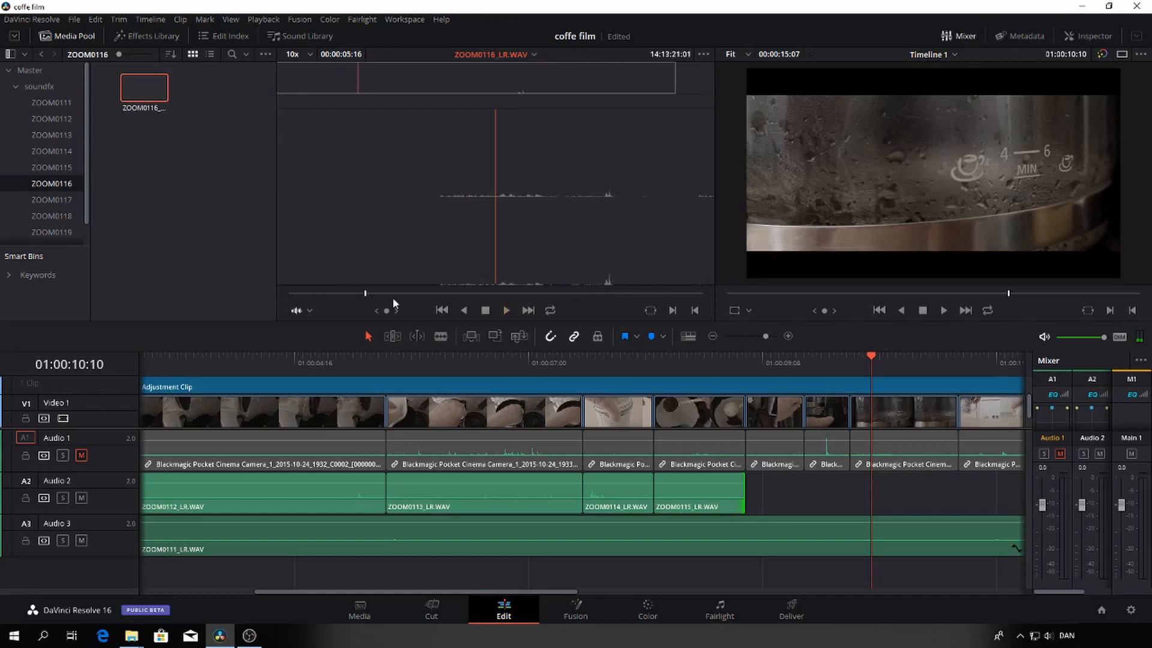
drag(427, 296, 631, 313)
key(space)
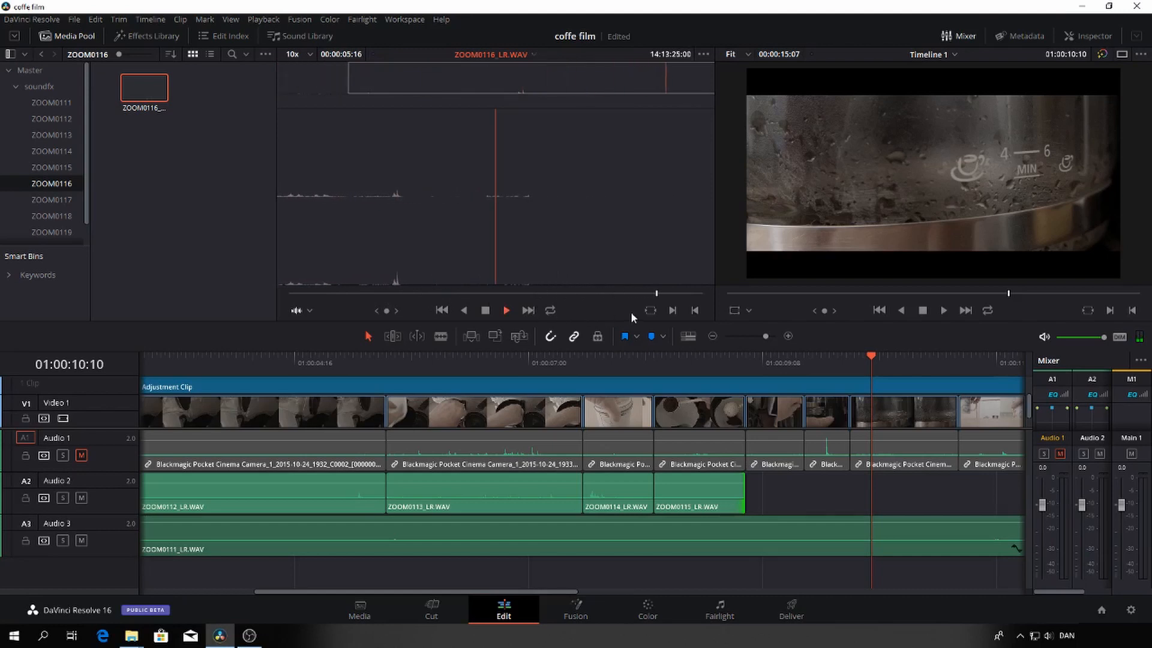
key(space)
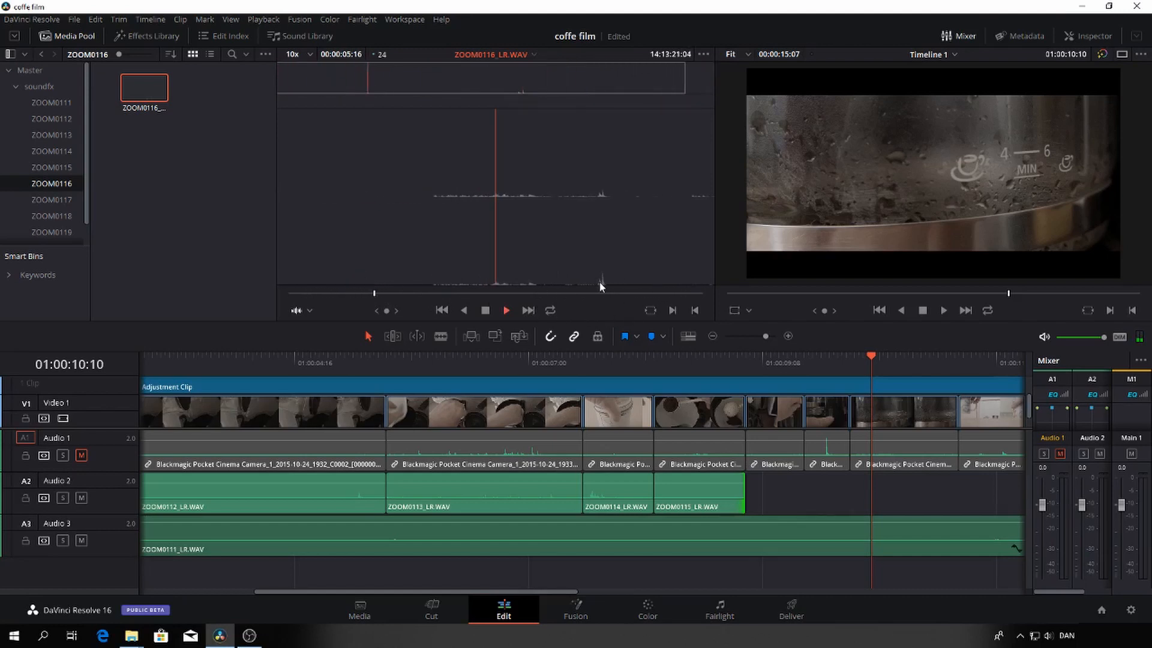
Mark a 1:06 section of ZOOM0116_LR.WAV starting at 14:13:22:09 and place it on Audio 2 directly after the ZOOM0115 clip
key(space)
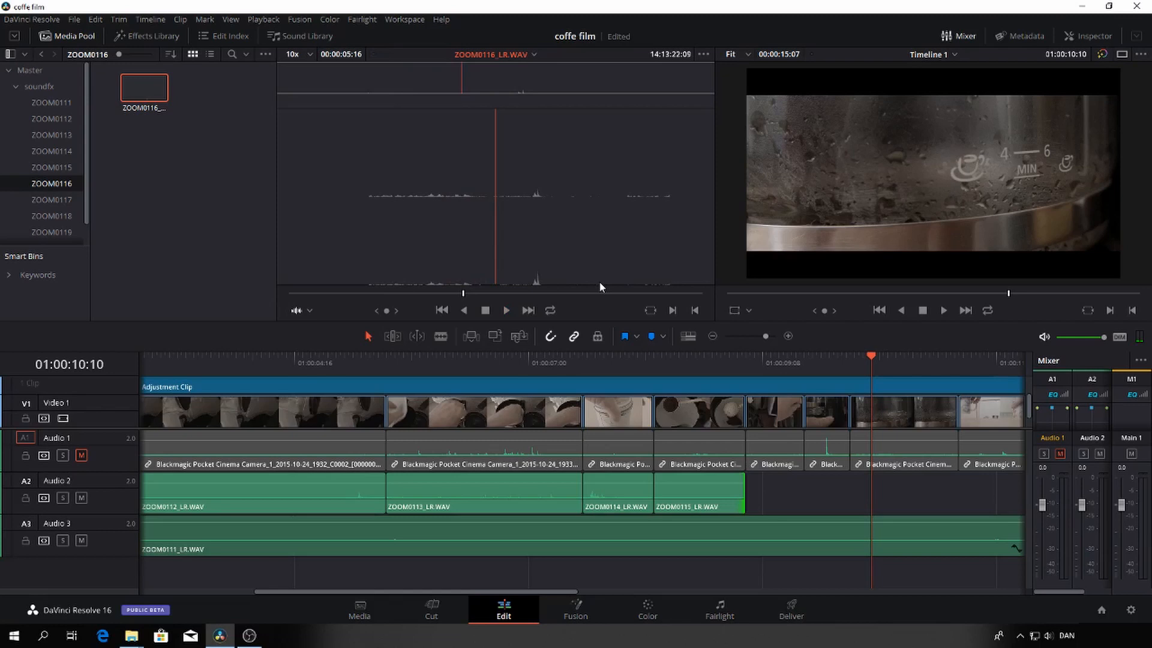
key(i)
key(space)
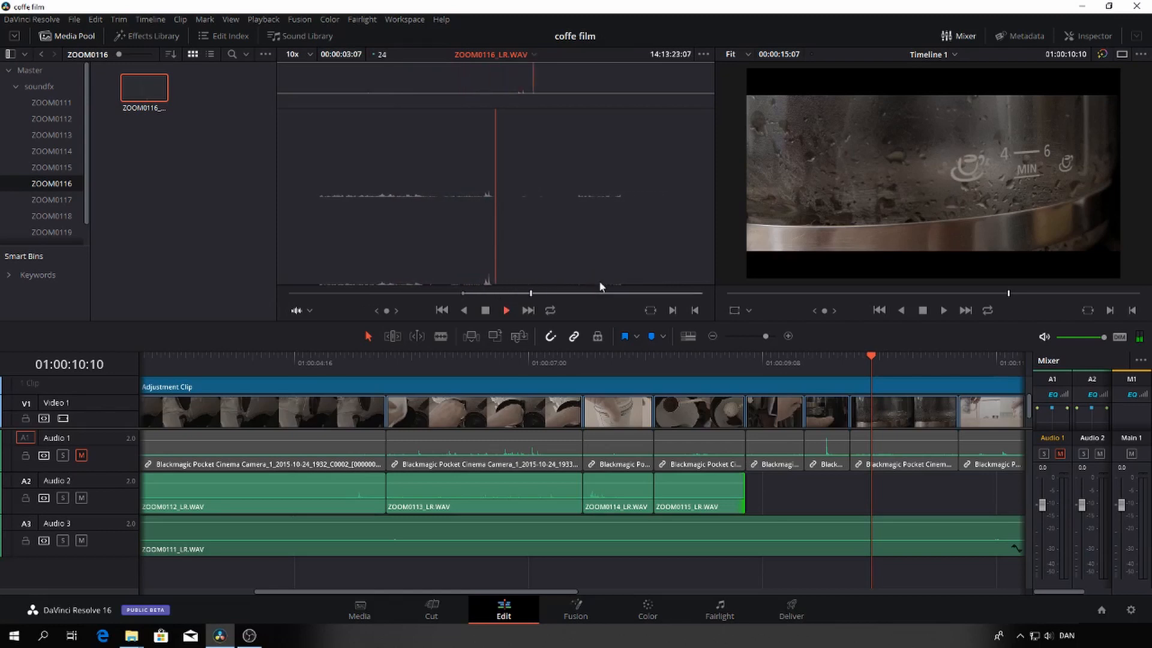
key(o)
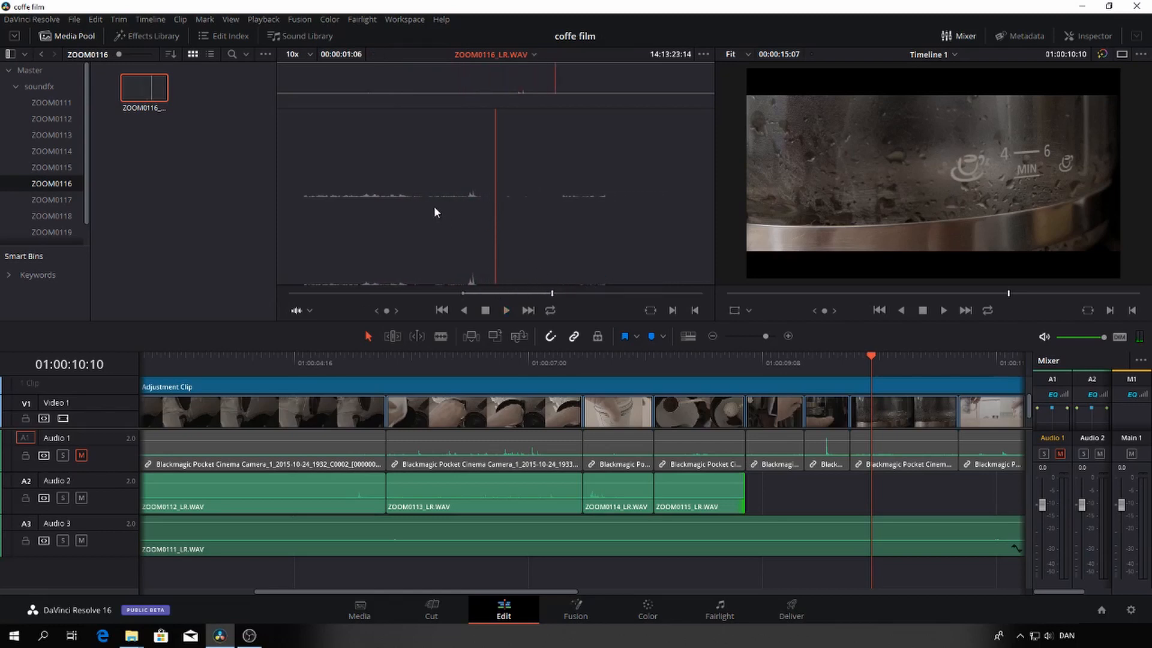
drag(434, 206, 751, 488)
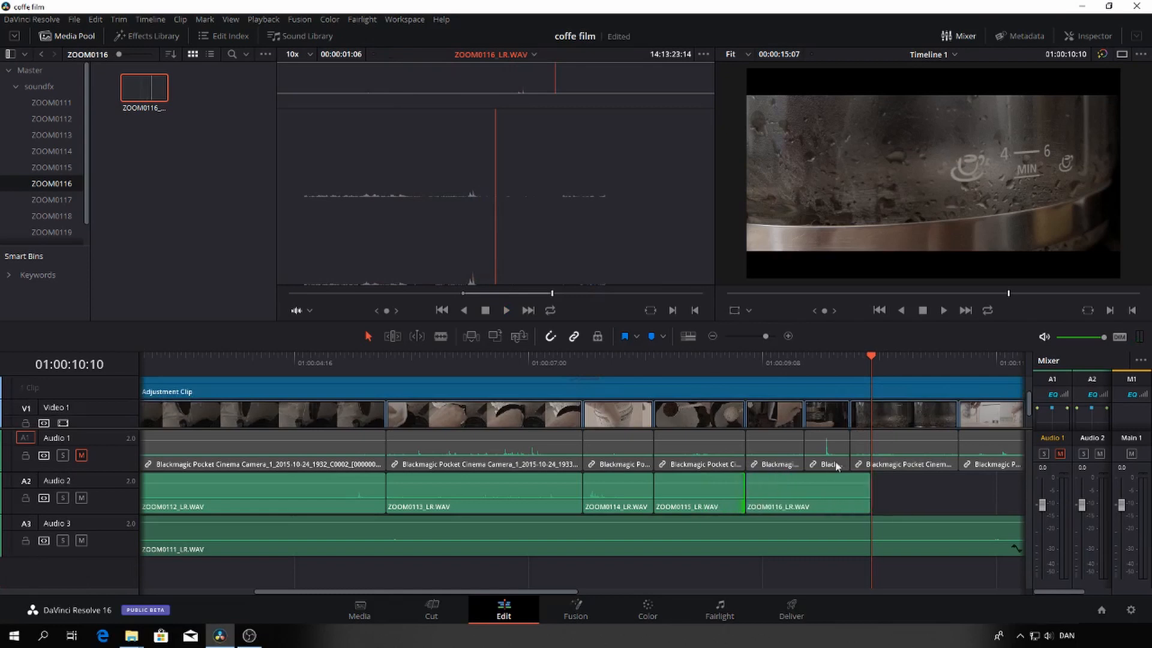
Play the timeline from the start of the coffee pot shot to check the ZOOM0116_LR.WAV sound against the picture
drag(869, 360, 744, 366)
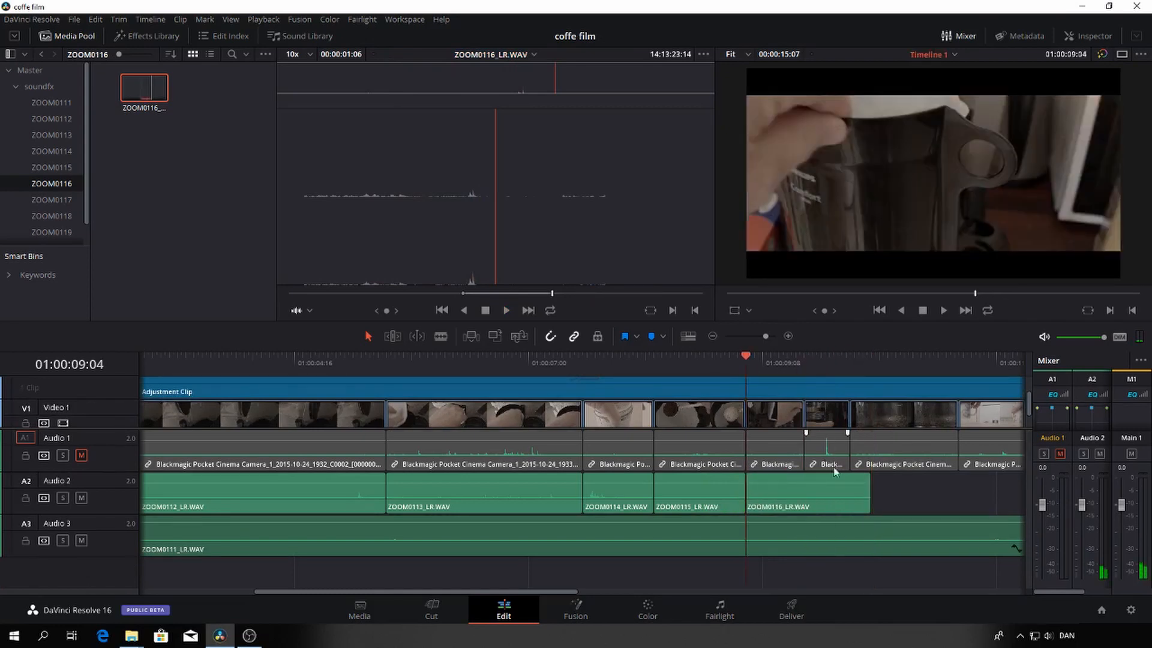
click(751, 487)
key(space)
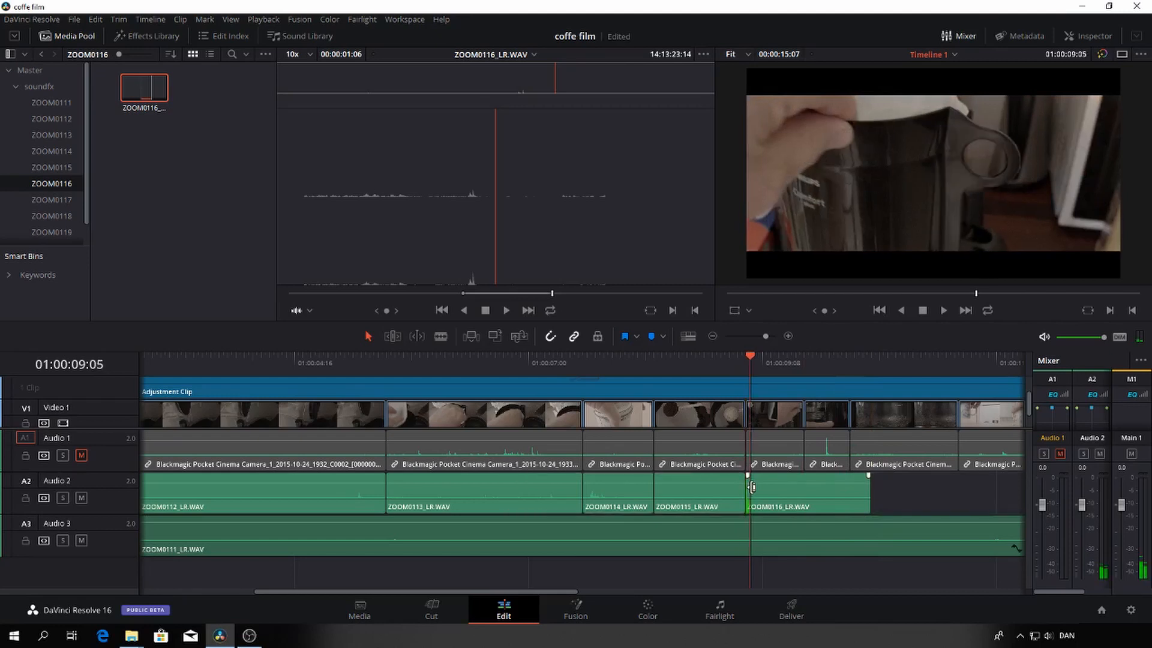
click(740, 357)
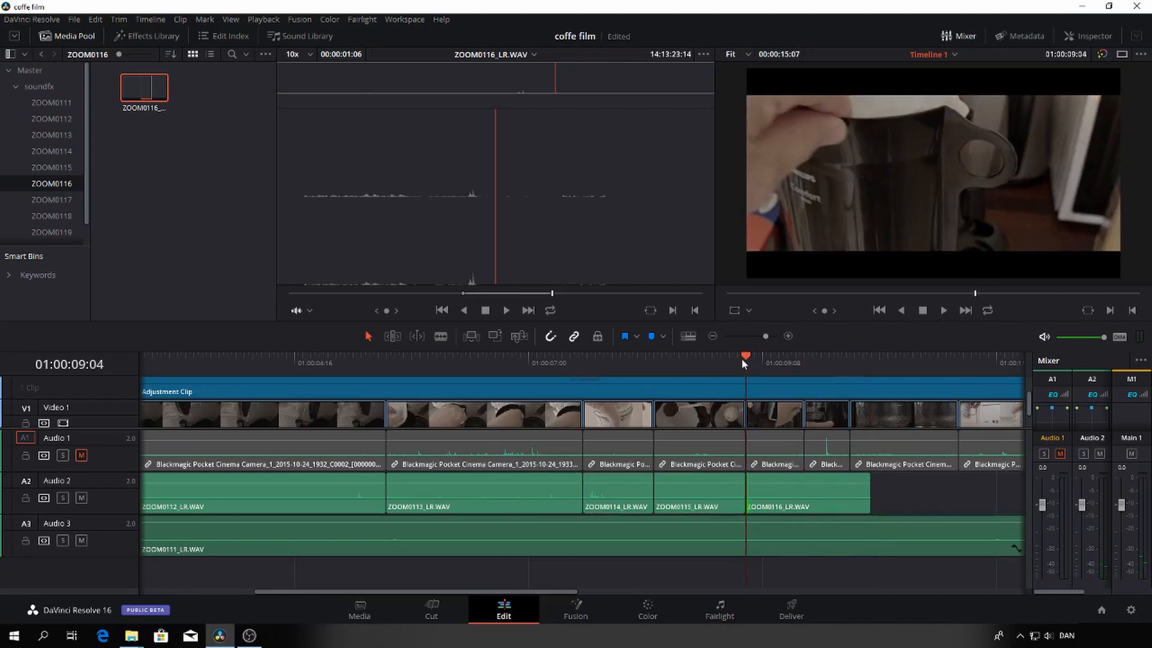
key(space)
key(space)
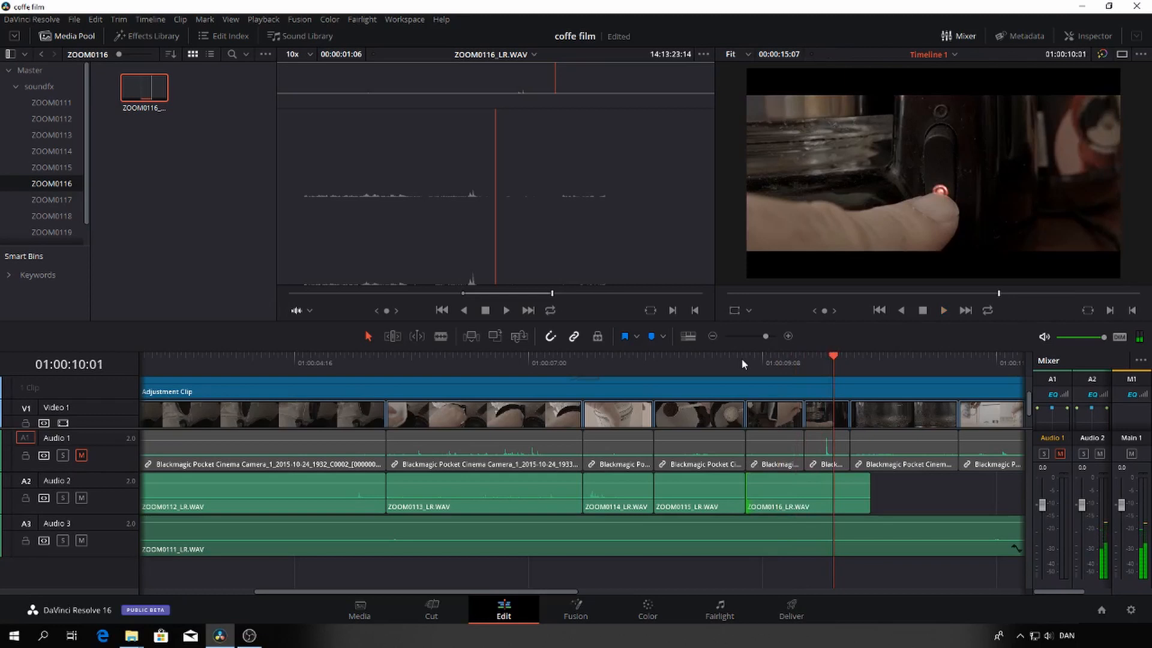
Step frame by frame to the last frame of the coffee pot shot and add a timeline marker at 01:00:09:17
key(Left)
key(Left)
key(Left)
key(Left)
key(Left)
key(Left)
key(Left)
key(Left)
key(Left)
key(Left)
key(Left)
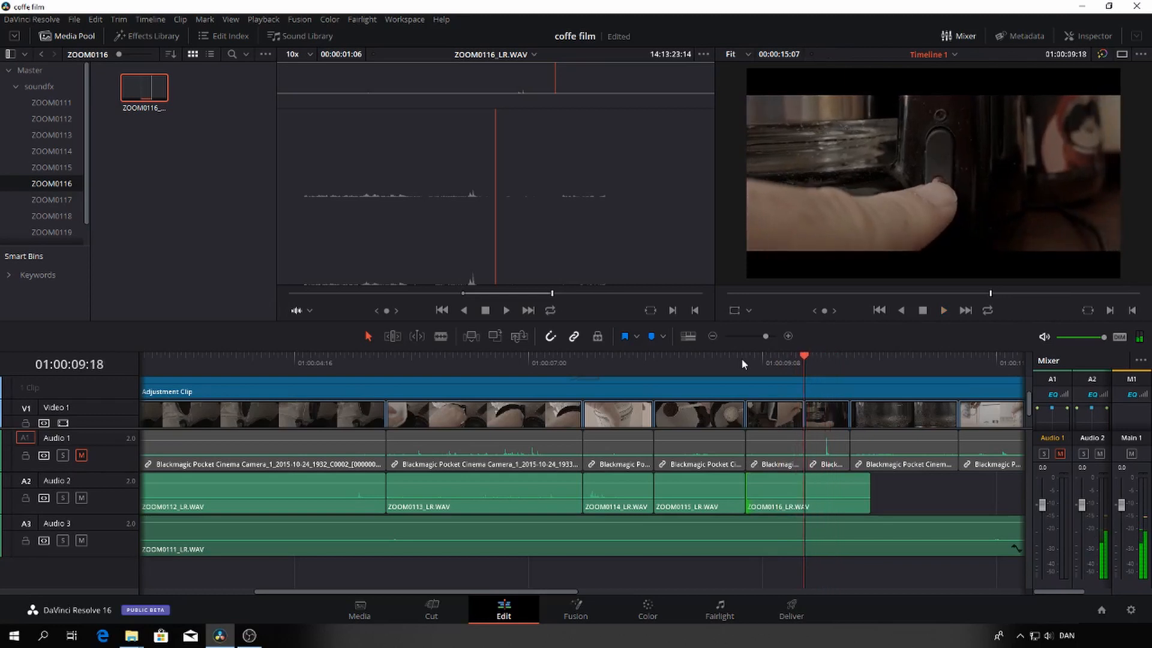
key(Right)
key(Right)
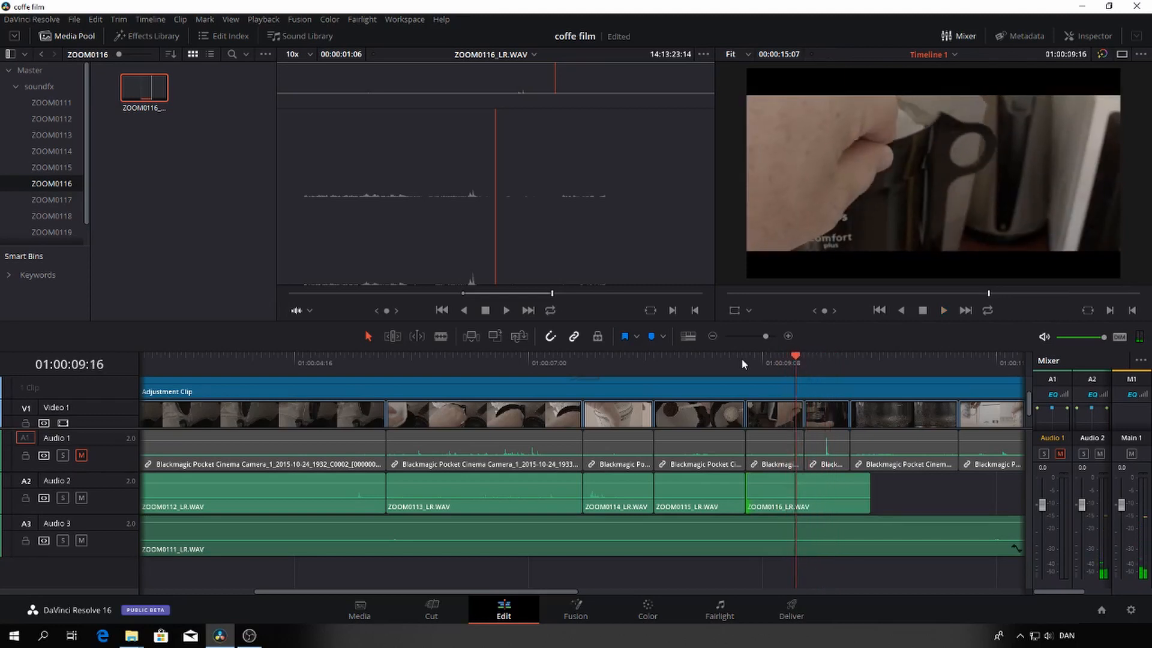
key(Right)
key(Right)
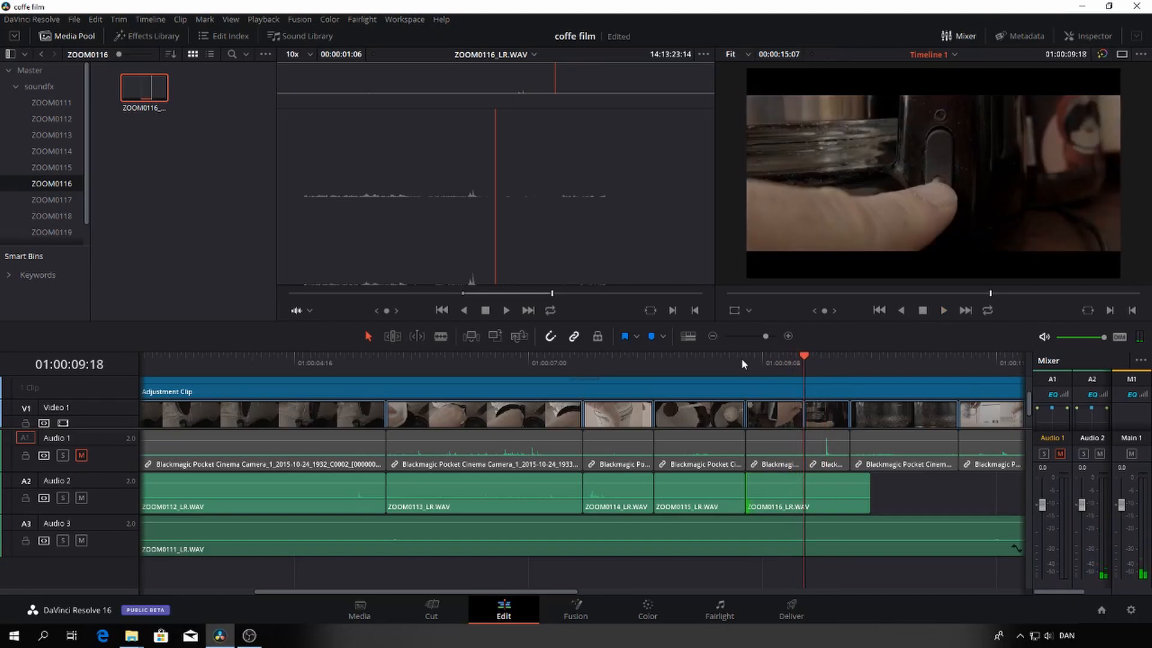
key(Left)
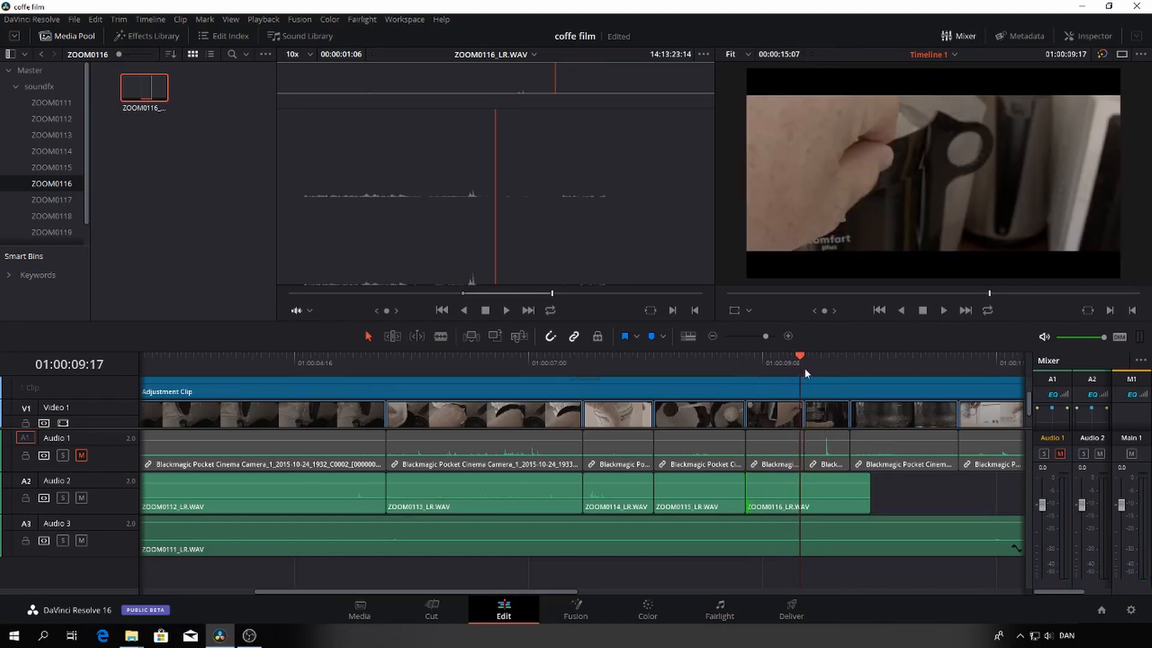
key(m)
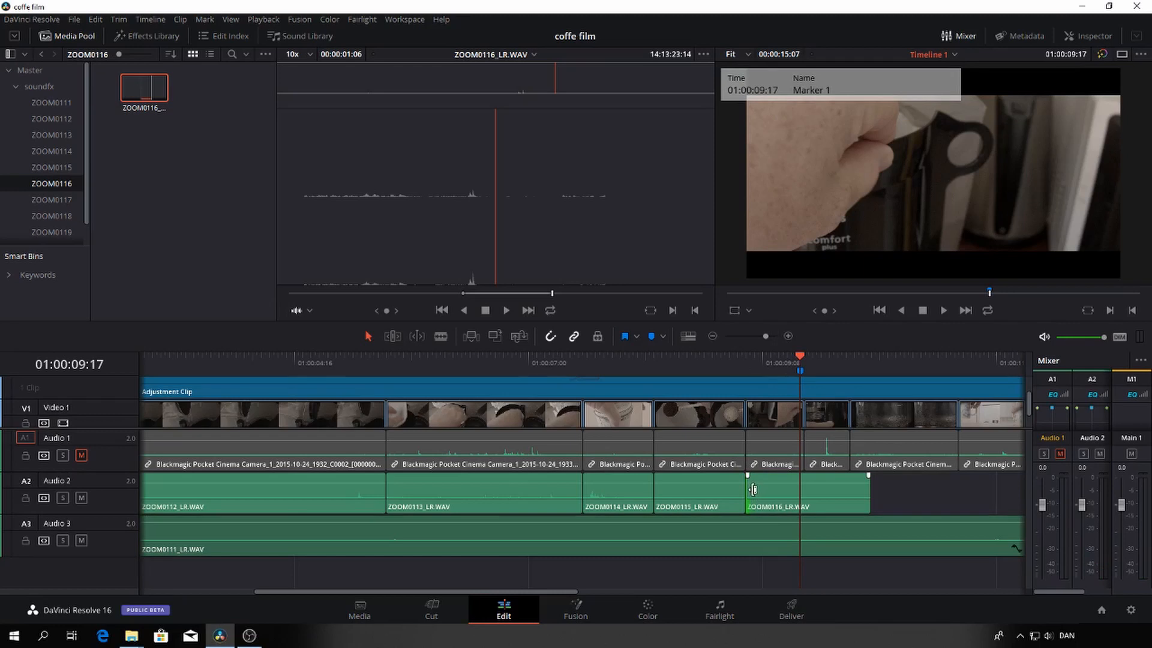
Play the ZOOM0116_LR.WAV clip against the marker and trim its end to the end of the coffee pot shot at 01:00:09:18
drag(753, 489, 791, 497)
drag(765, 336, 771, 337)
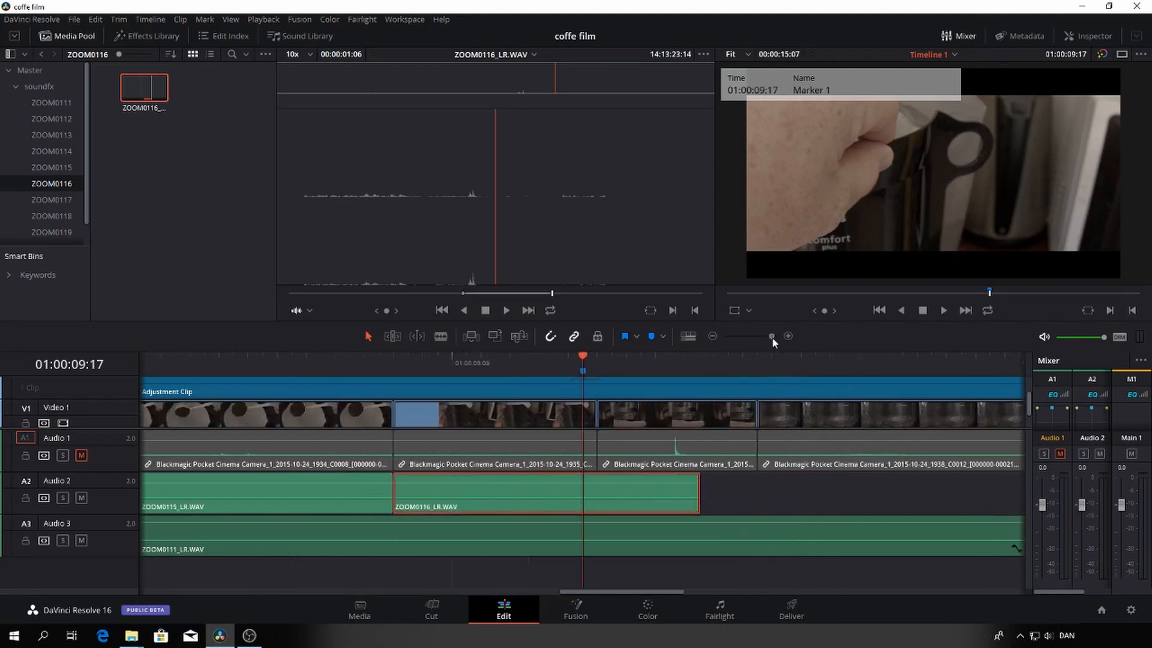
drag(583, 358, 377, 385)
key(space)
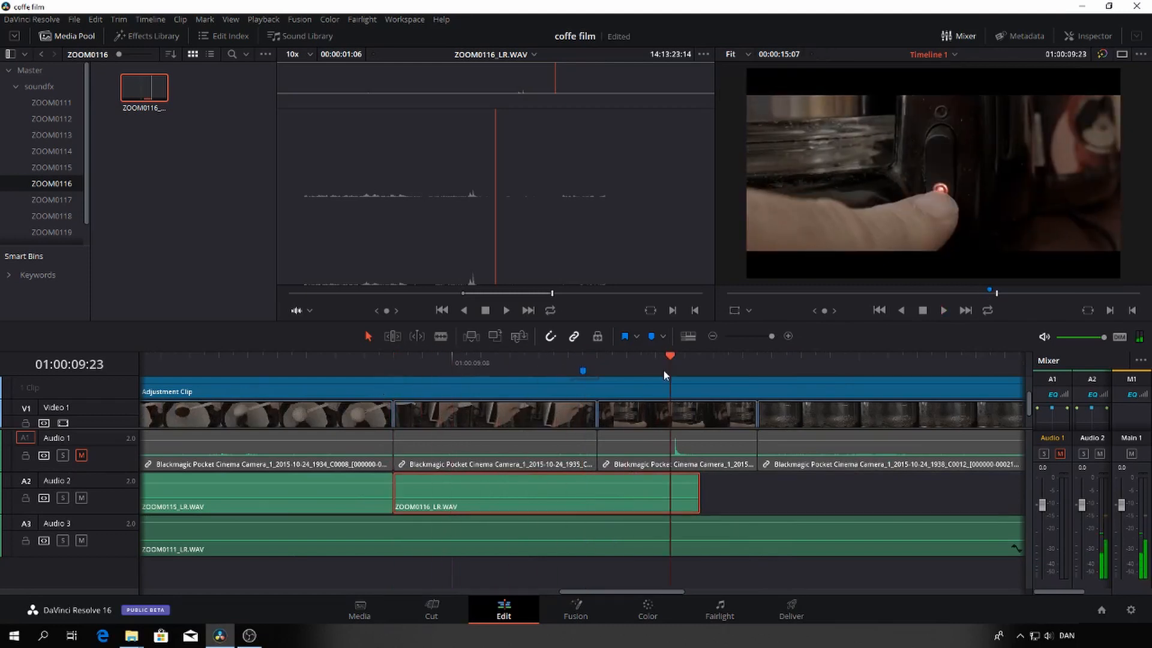
drag(670, 358, 472, 360)
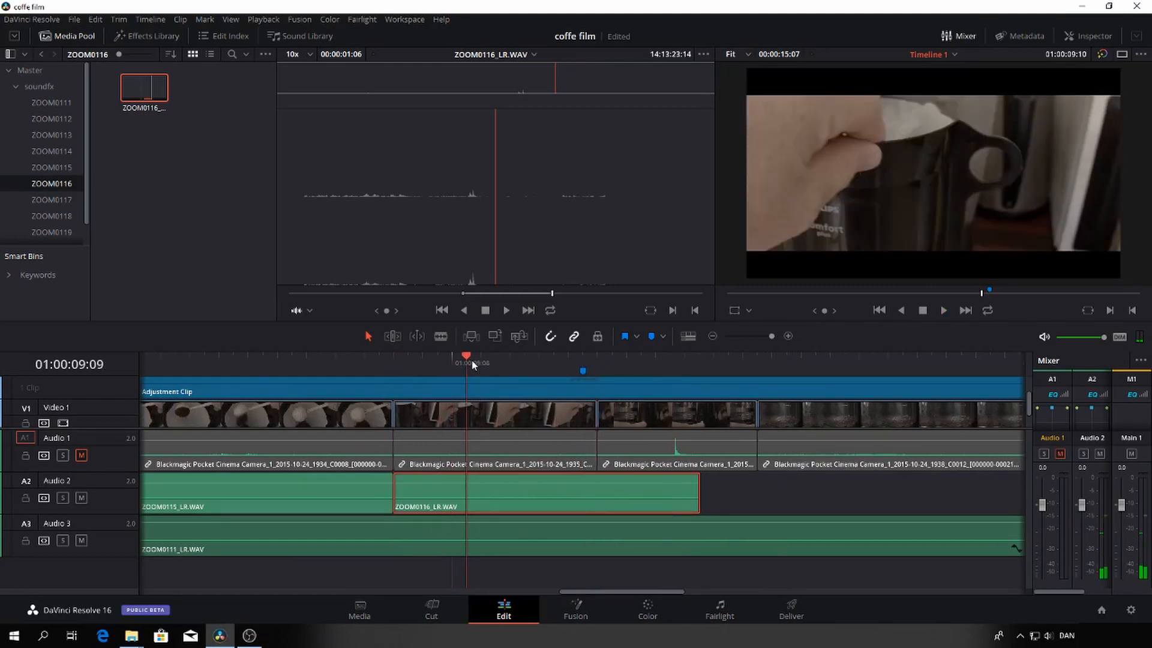
key(space)
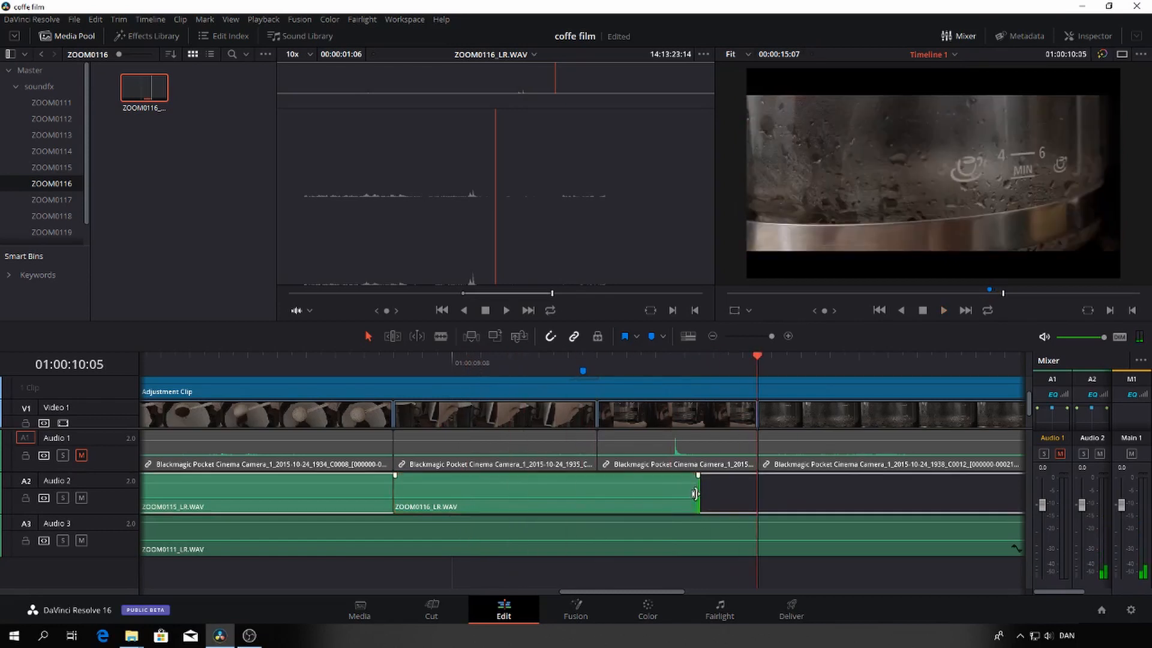
drag(699, 490, 596, 492)
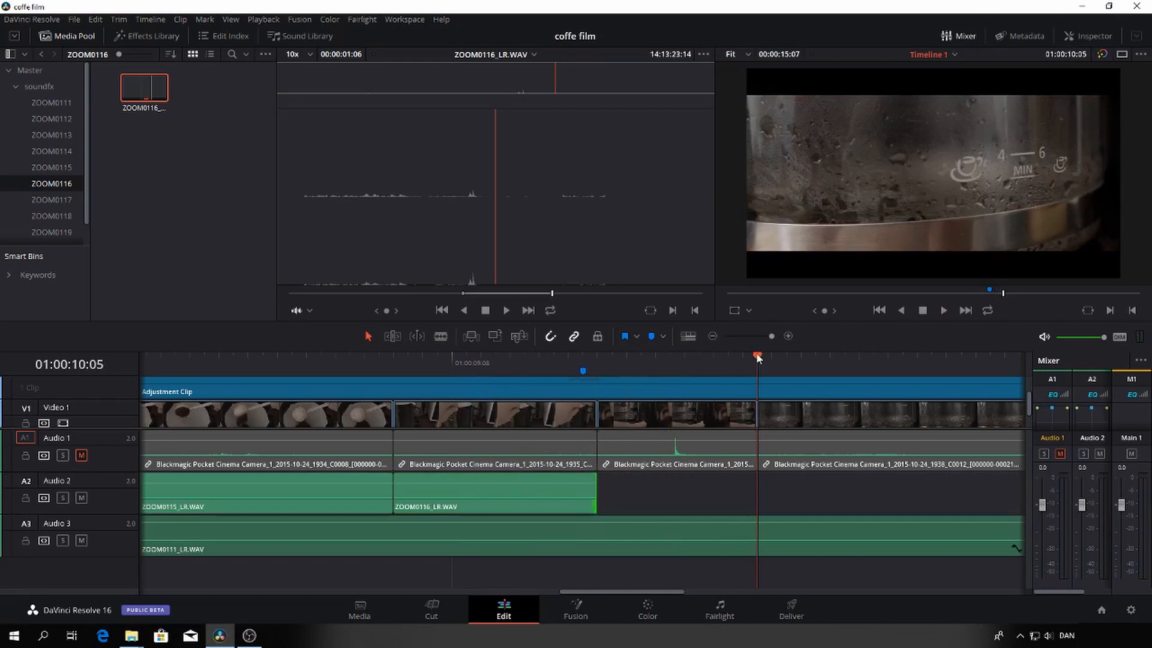
Play the timeline from the start of the coffee pot shot into the following shots, then return the playhead to 01:00:09:18
drag(757, 358, 416, 381)
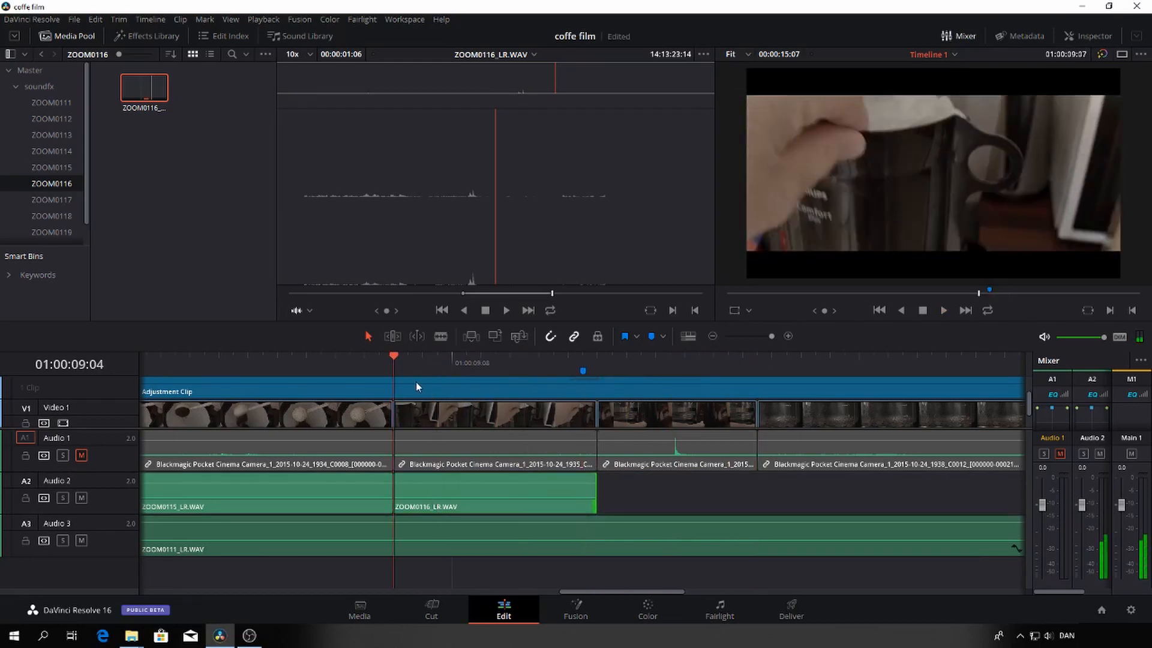
key(space)
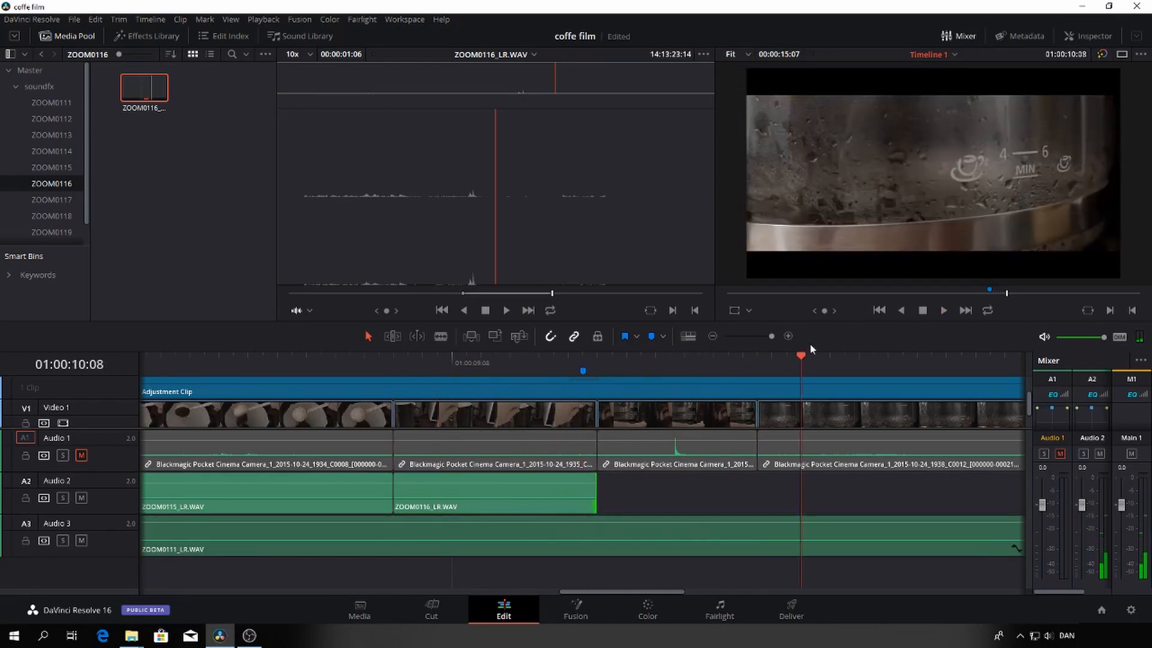
drag(795, 354, 603, 368)
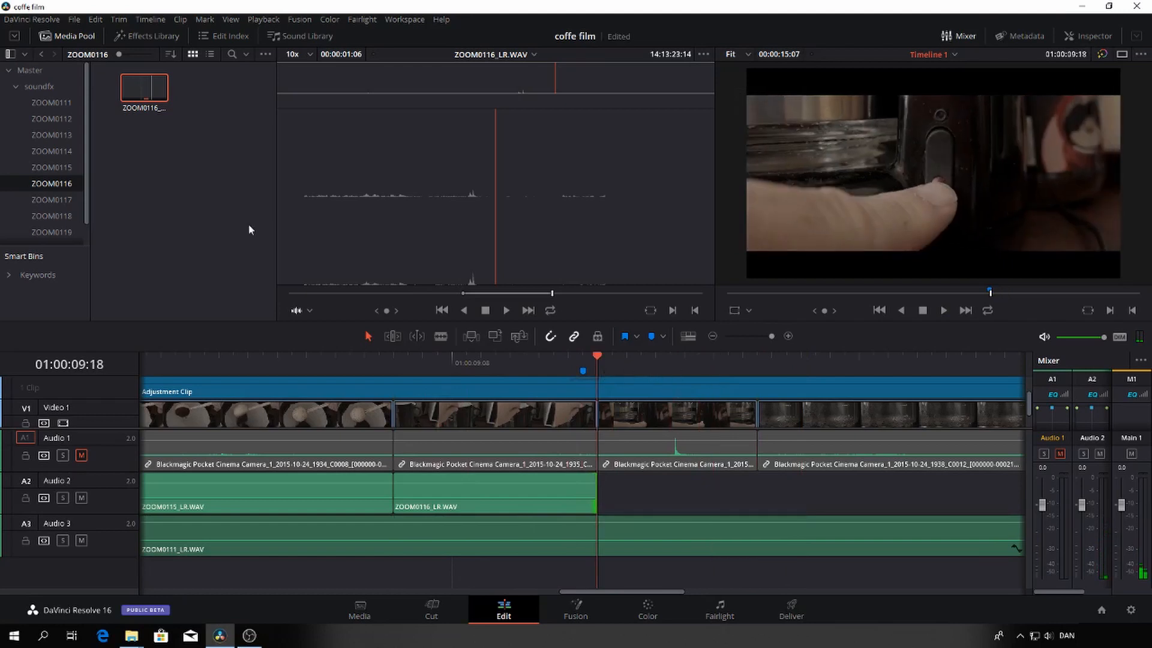
Open ZOOM0117_LR.WAV from the ZOOM0117 bin and listen through it for the switch click sound
click(54, 201)
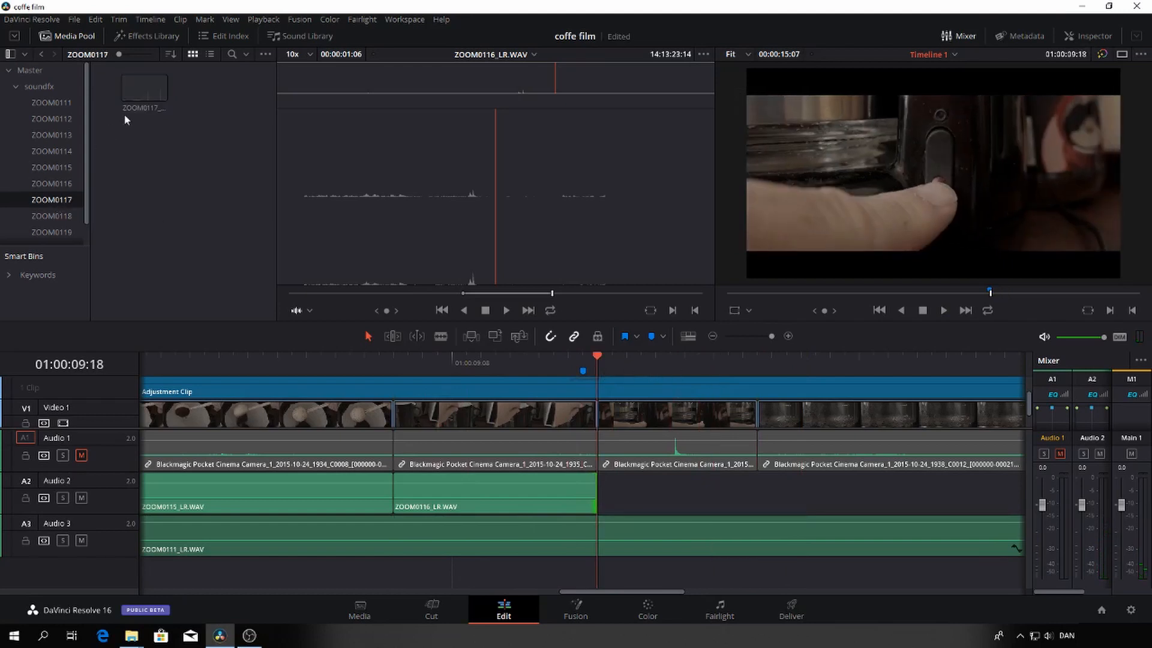
double_click(144, 90)
key(space)
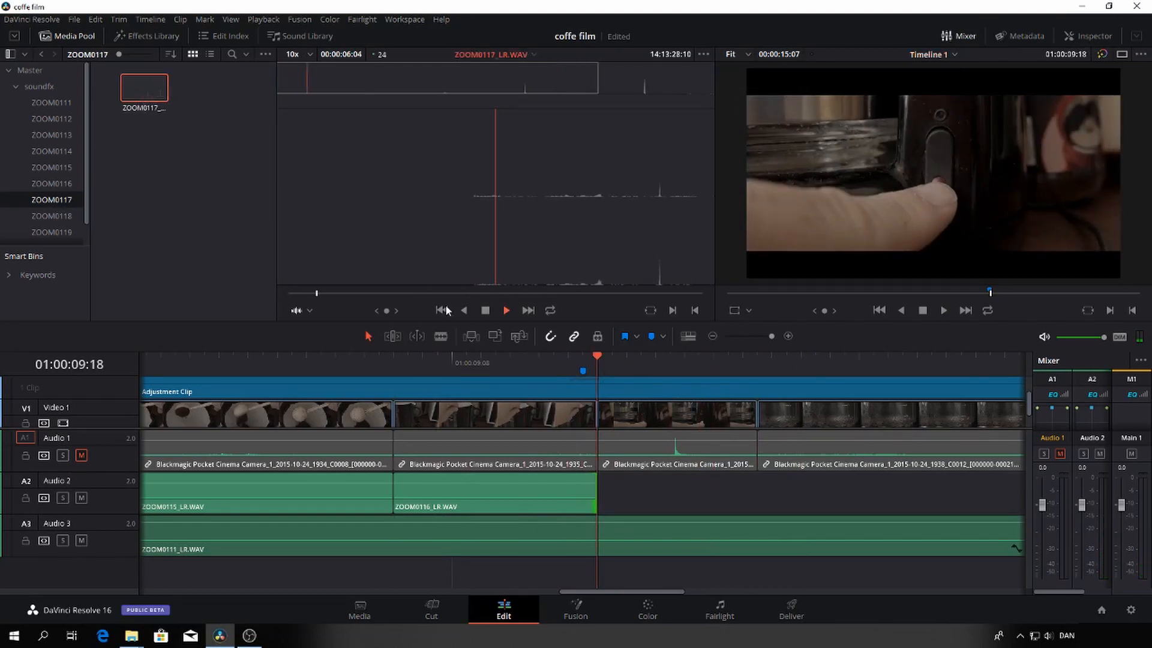
drag(366, 293, 599, 314)
key(space)
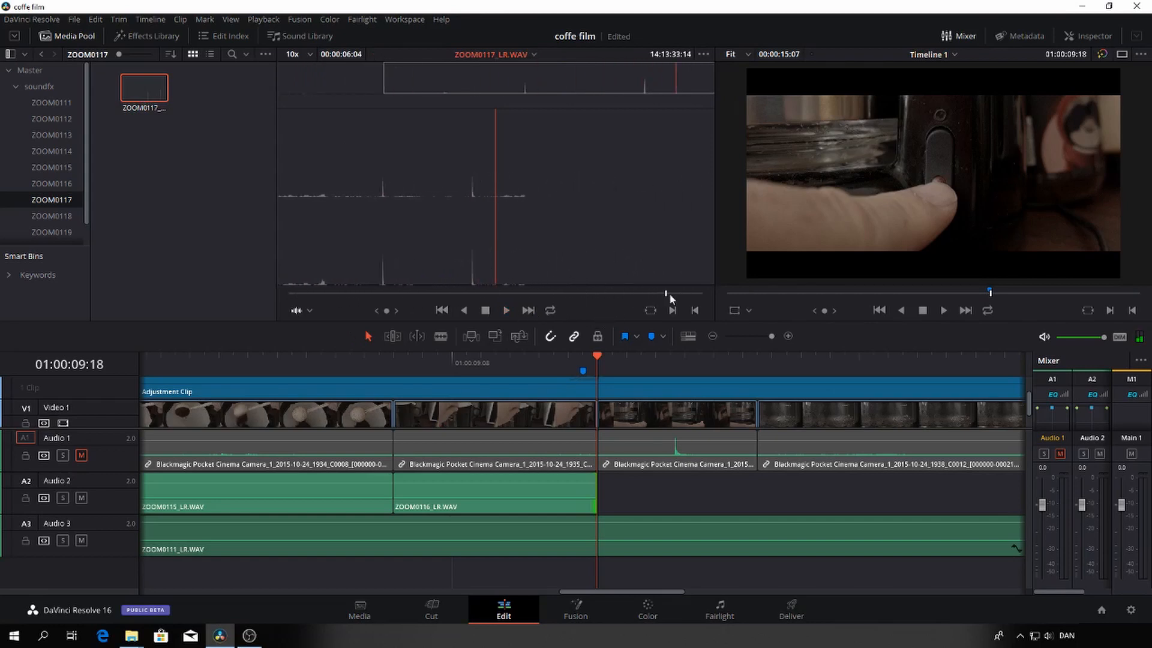
Mark ZOOM0117_LR.WAV from 14:13:32:22 to 14:13:33:13 and place the section on Audio 2 below the power switch shot
drag(669, 295, 621, 297)
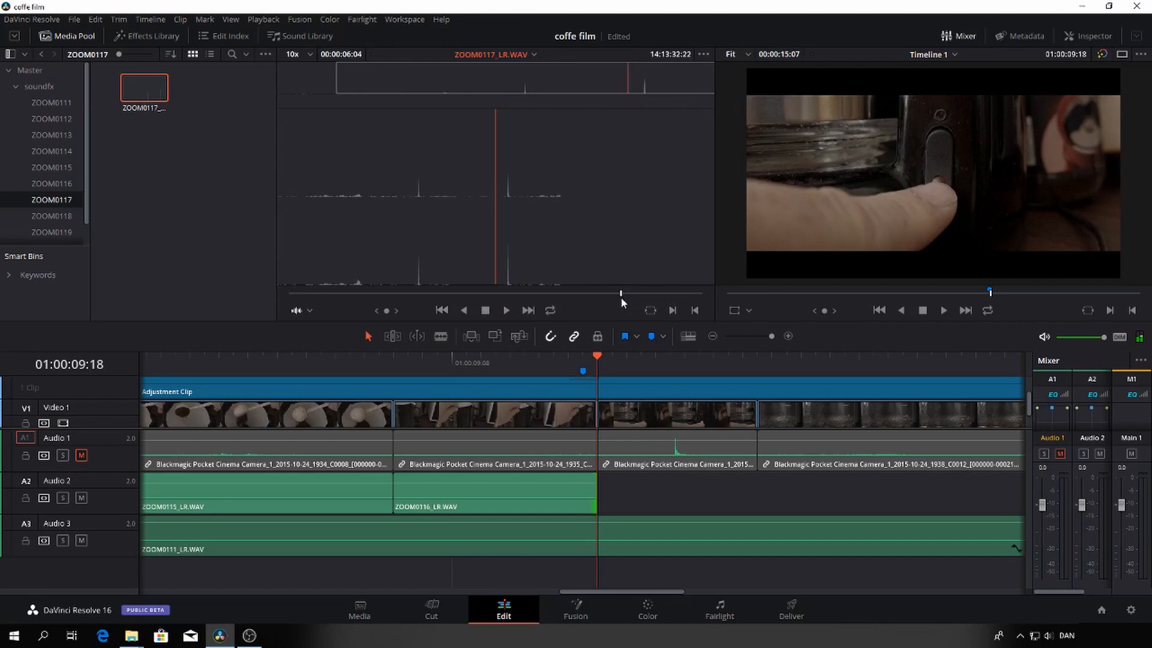
key(i)
key(space)
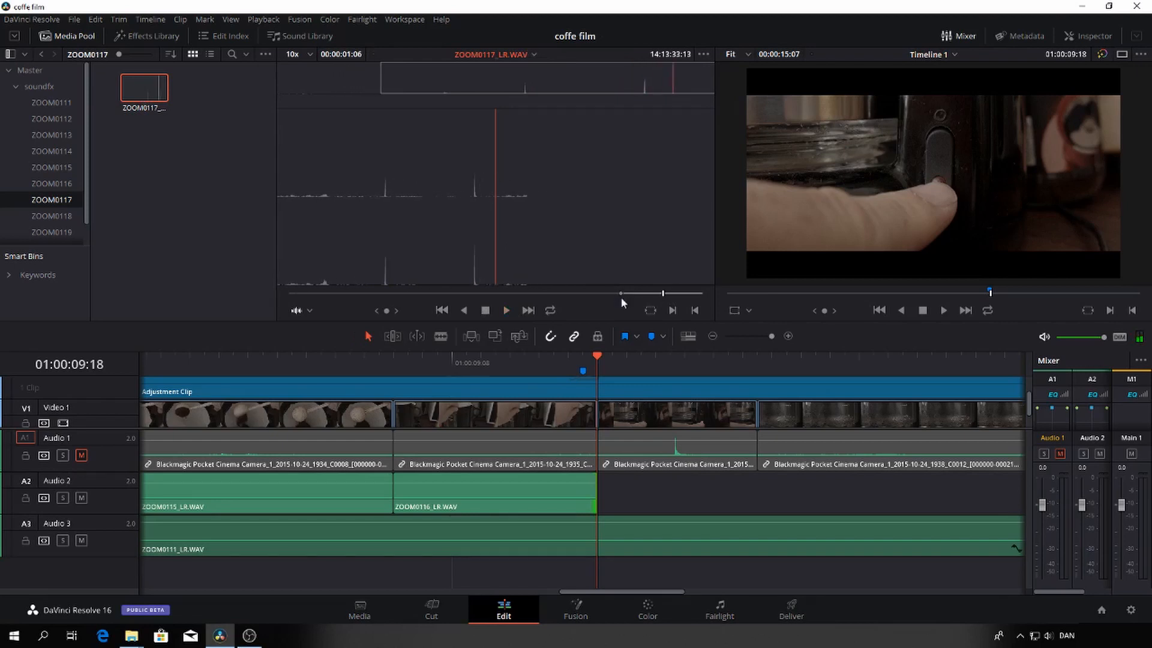
key(o)
drag(599, 216, 630, 487)
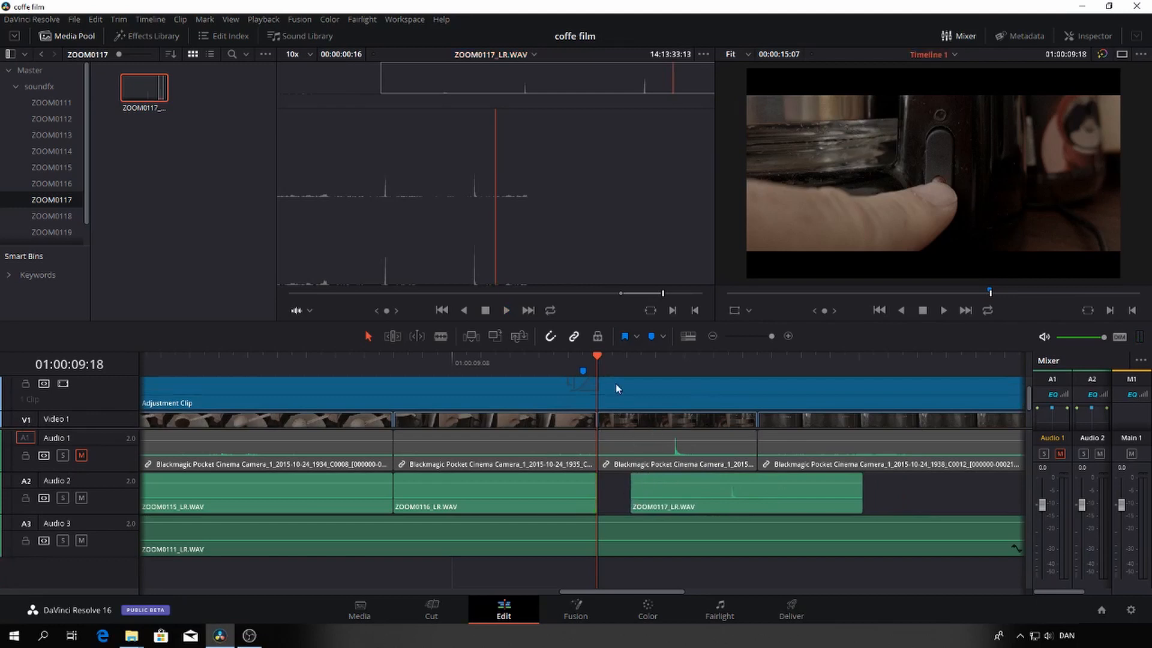
Trim the start of the ZOOM0117_LR.WAV clip closer to its click and move the clip to start at 01:00:09:23
drag(599, 357, 670, 368)
drag(636, 493, 704, 493)
drag(780, 496, 731, 502)
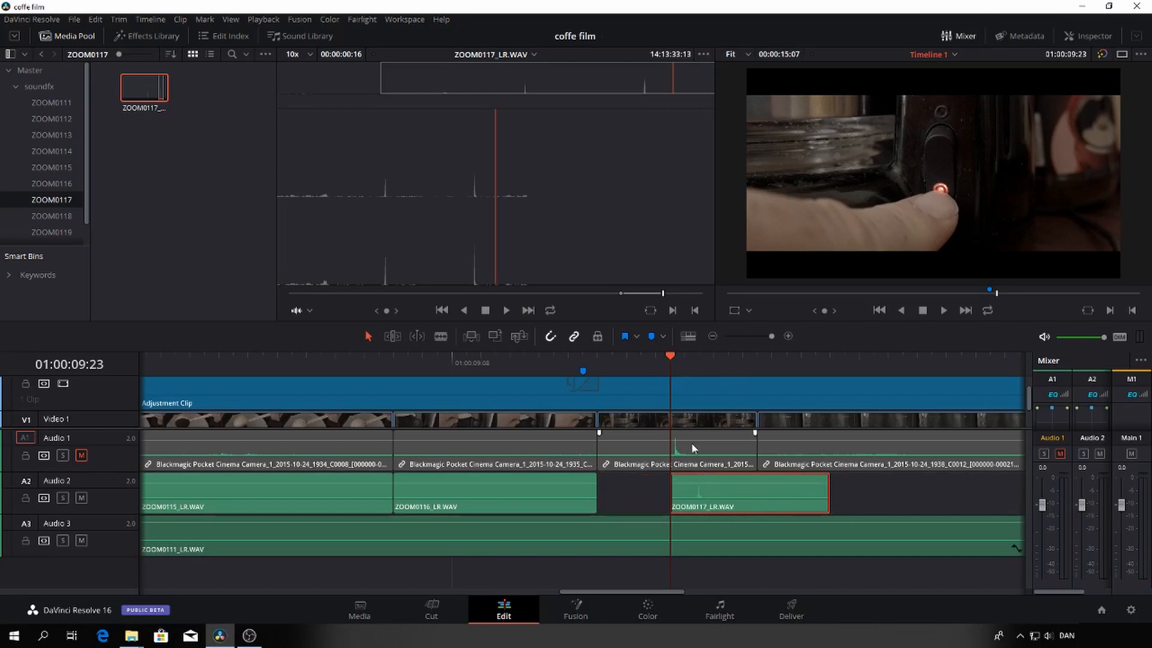
drag(771, 338, 779, 334)
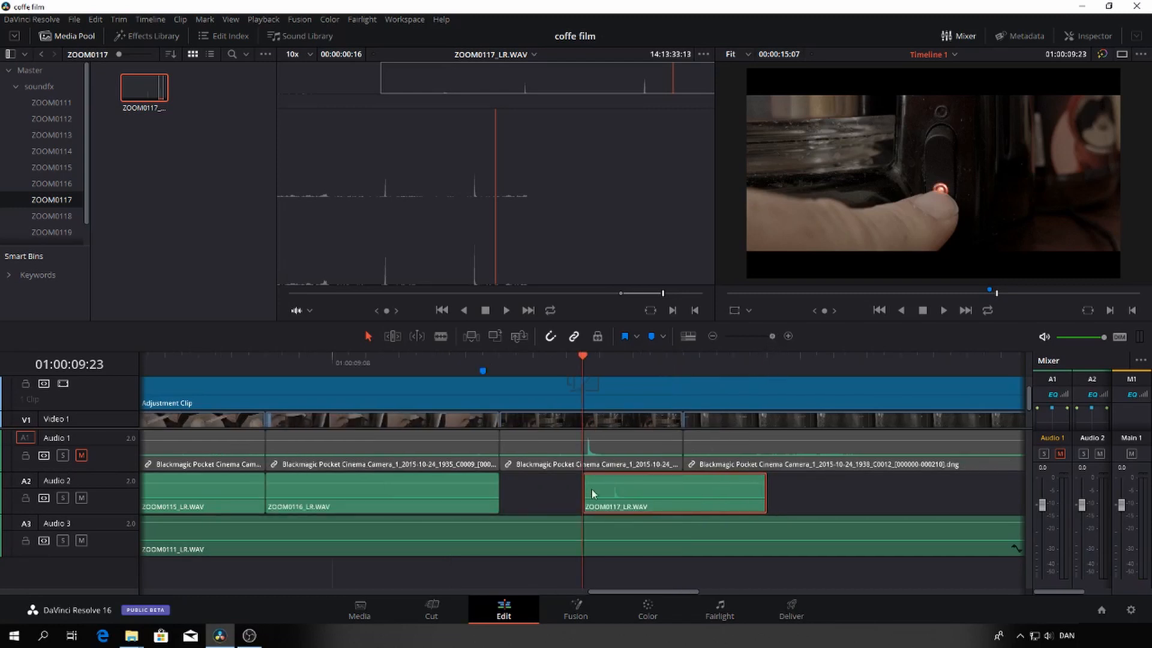
Nudge the ZOOM0117_LR.WAV clip frame by frame towards the camera audio's click peak, leaving its start at 01:00:09:21
key(ctrl+z)
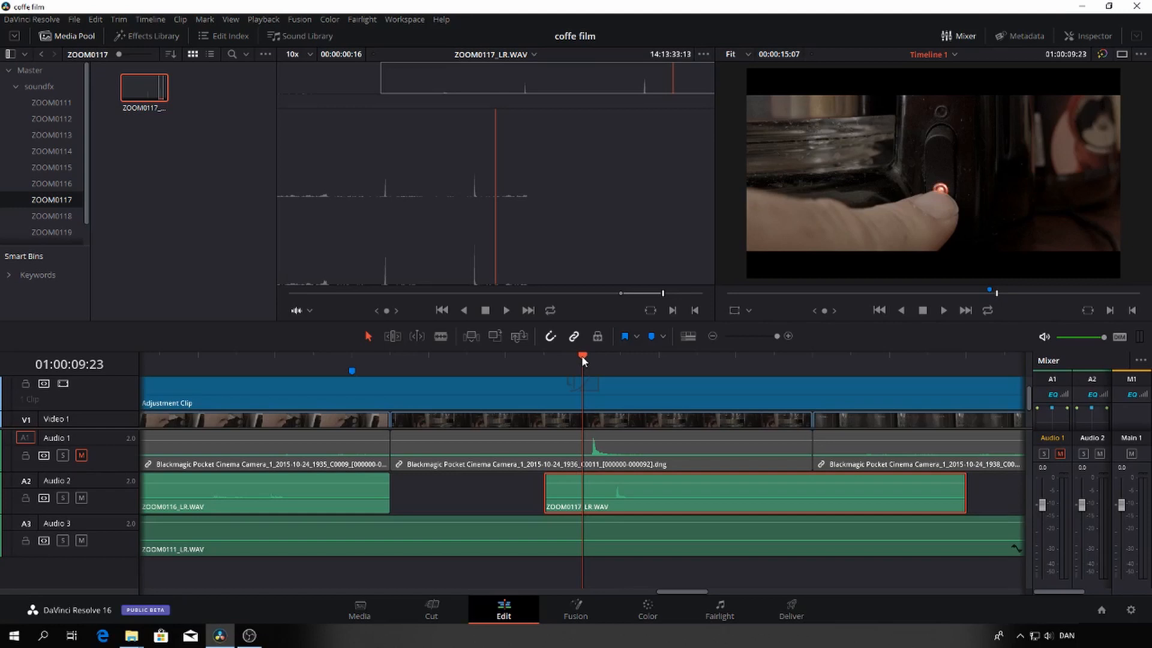
key(ctrl+z)
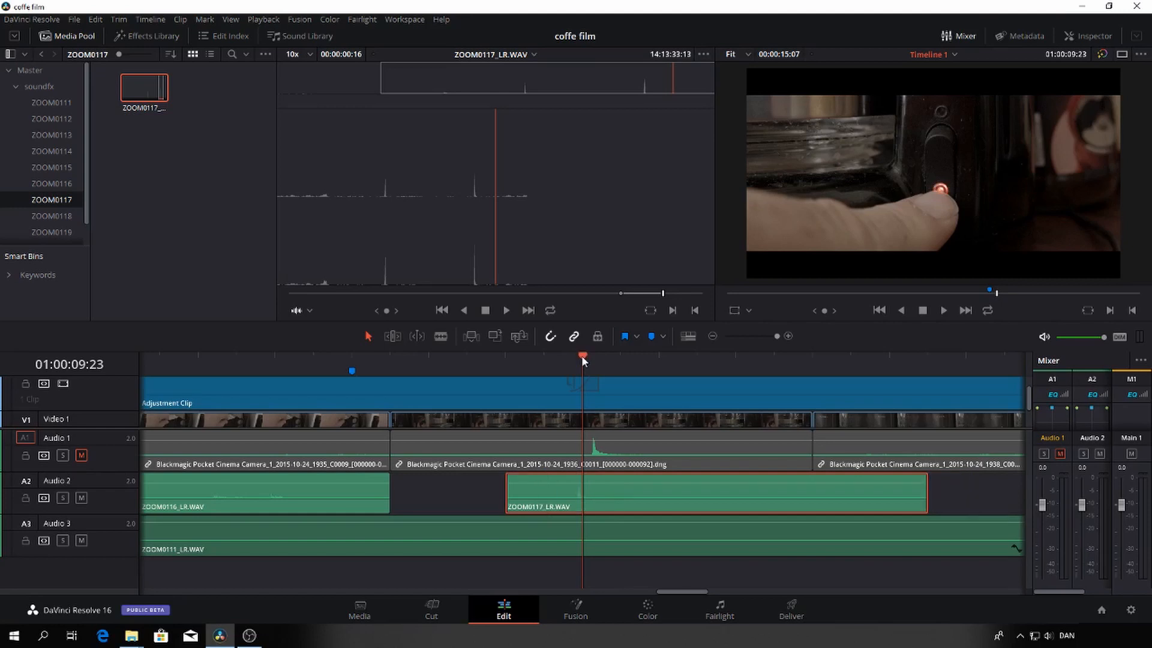
key(period)
key(comma)
key(comma)
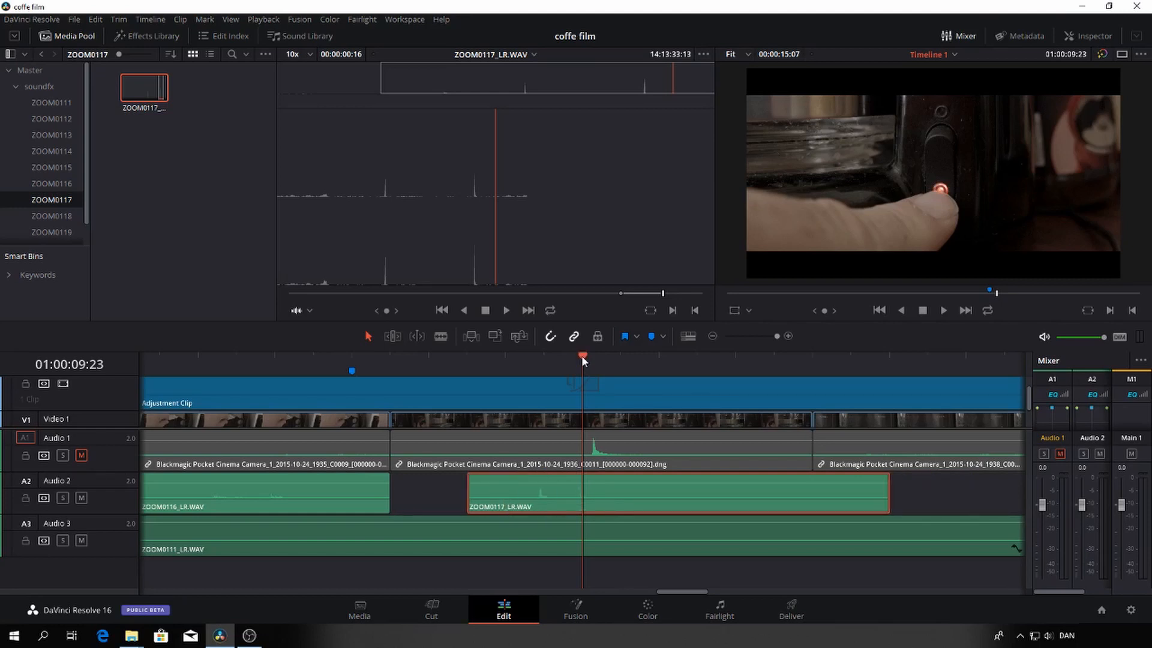
key(period)
key(ctrl+shift+z)
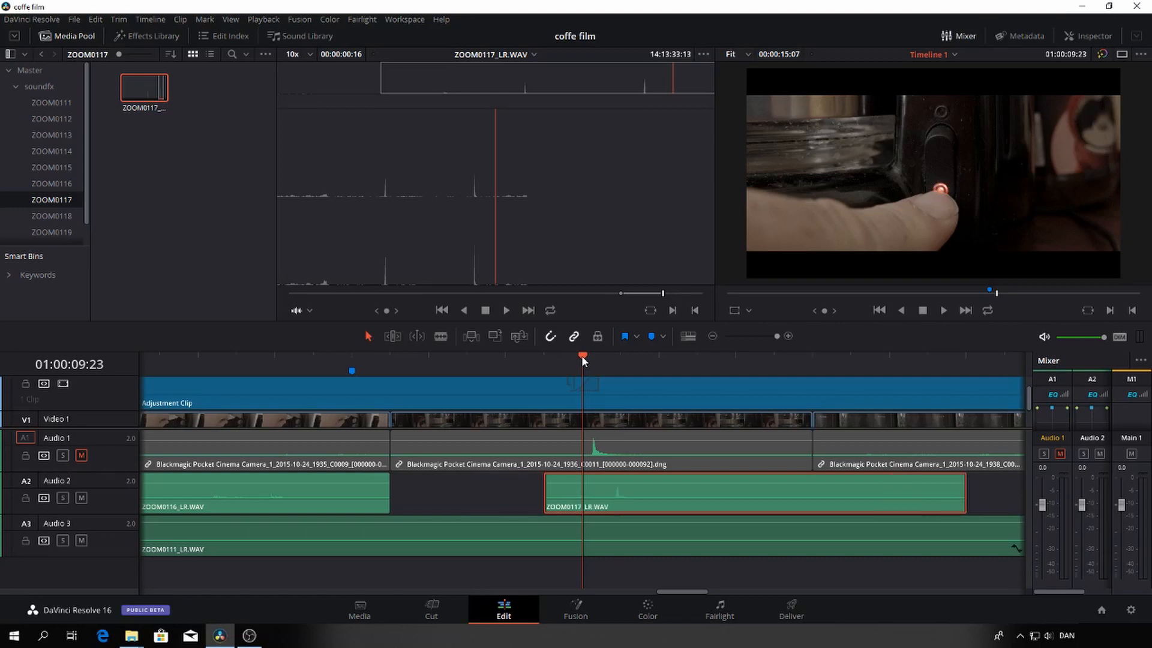
key(Left)
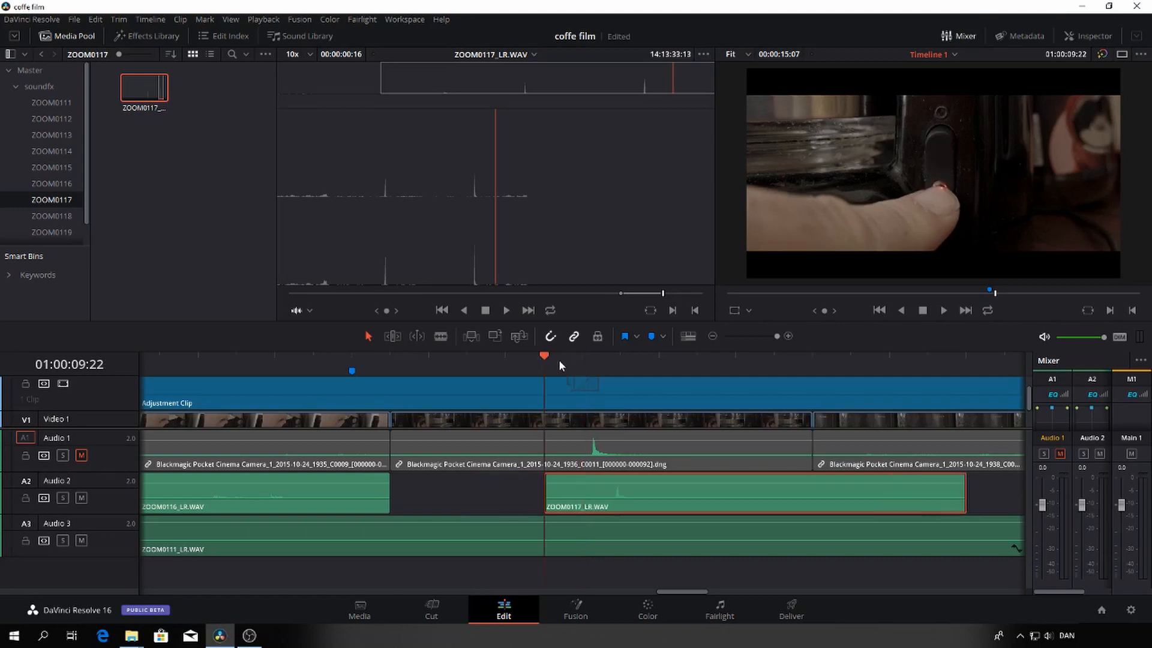
key(ctrl+z)
key(Left)
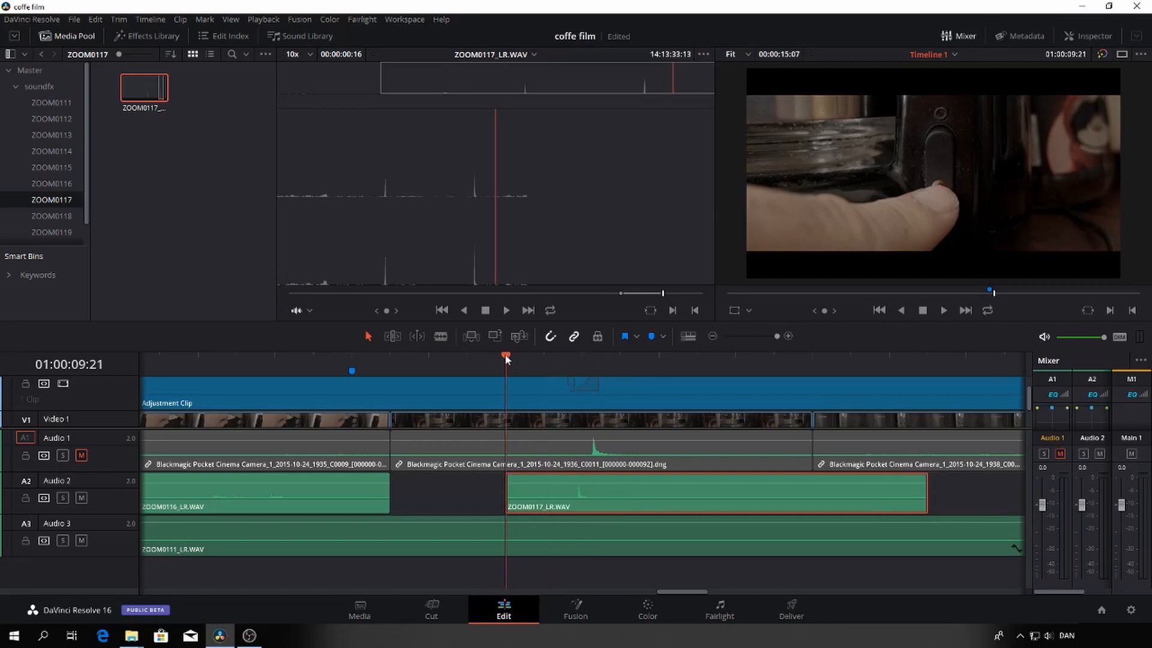
key(period)
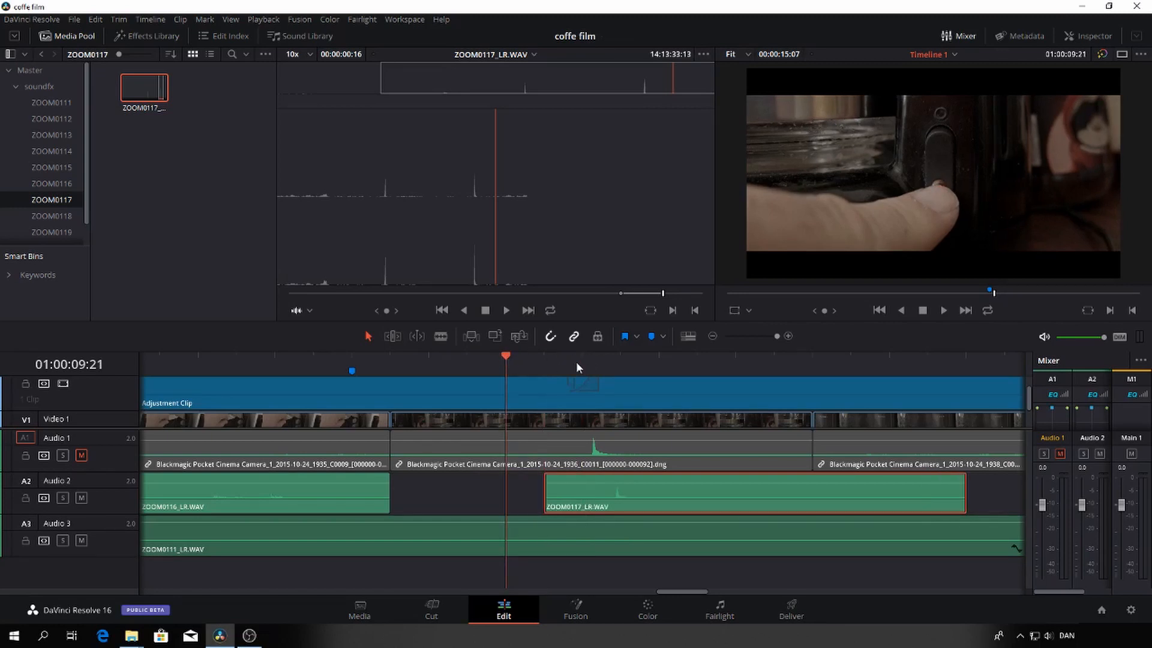
key(comma)
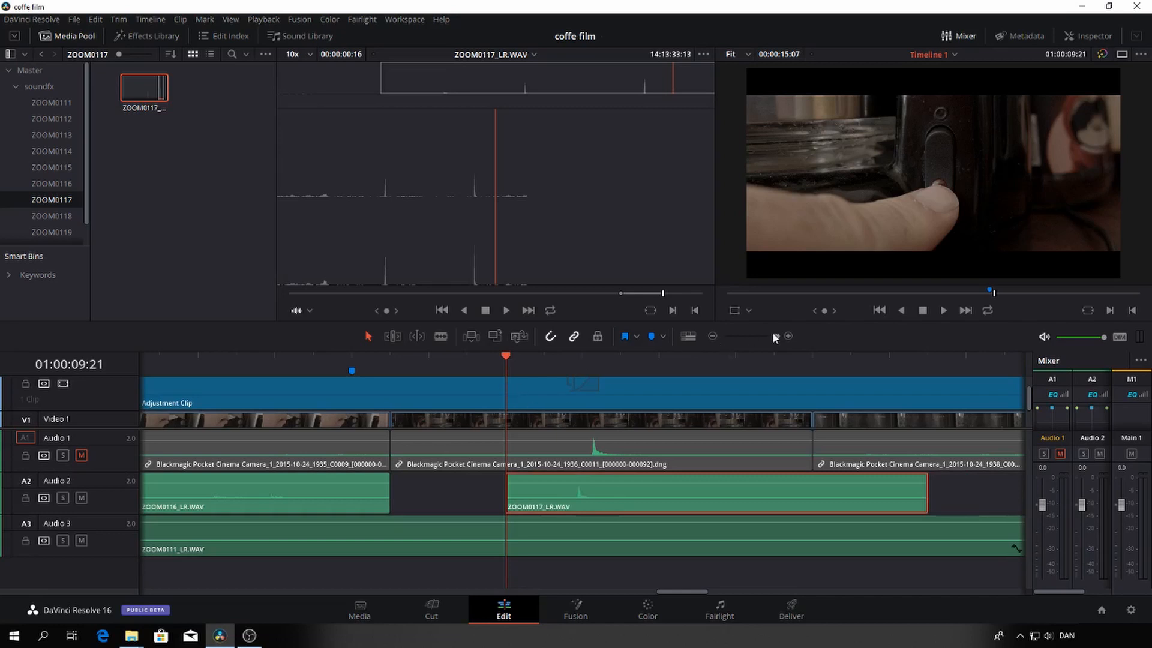
Play the switch shot to check the click's sync, then step back to the lit-switch frame at 01:00:09:23
drag(774, 336, 767, 336)
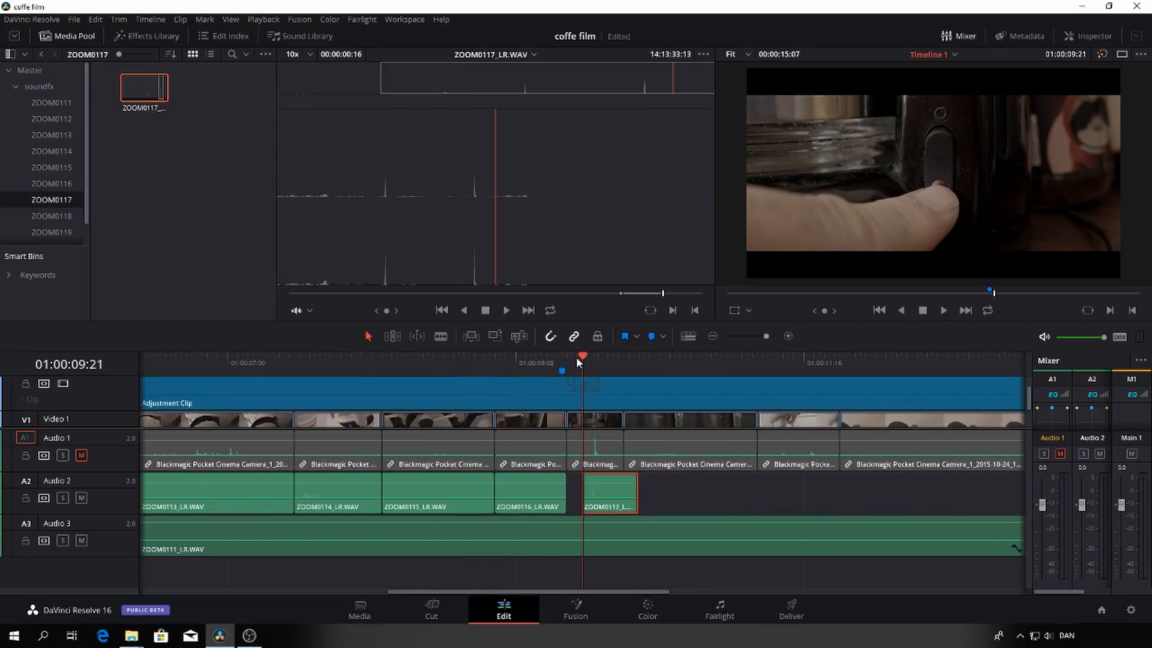
key(space)
key(space)
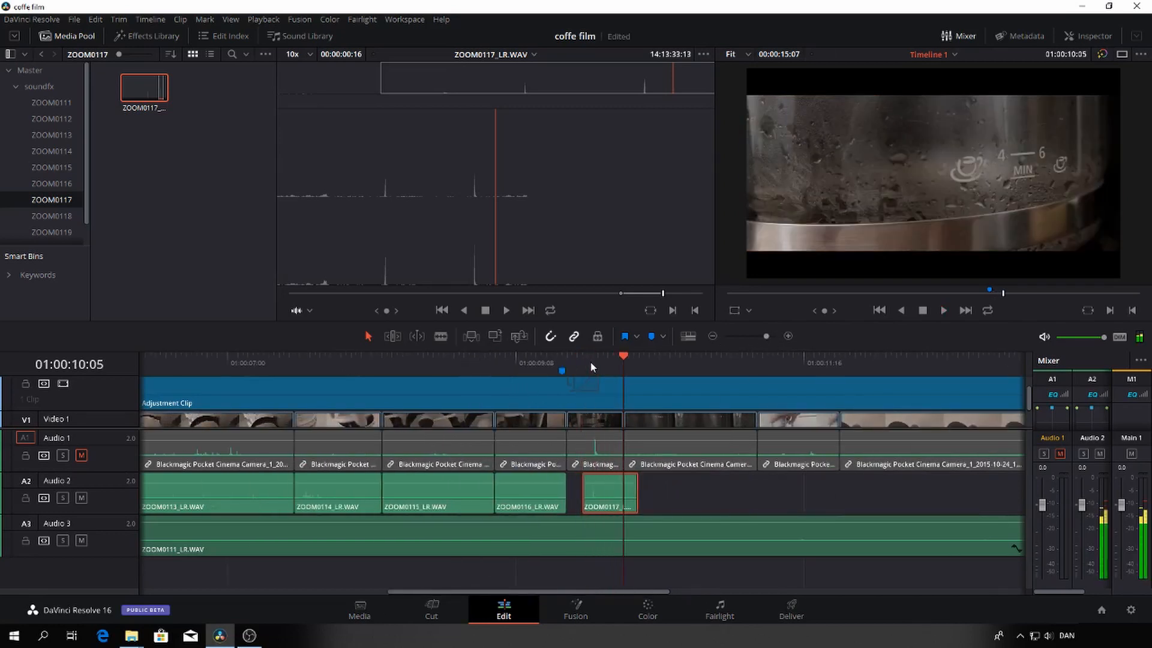
key(Left)
key(Left)
key(Left)
key(Left)
key(Left)
key(Left)
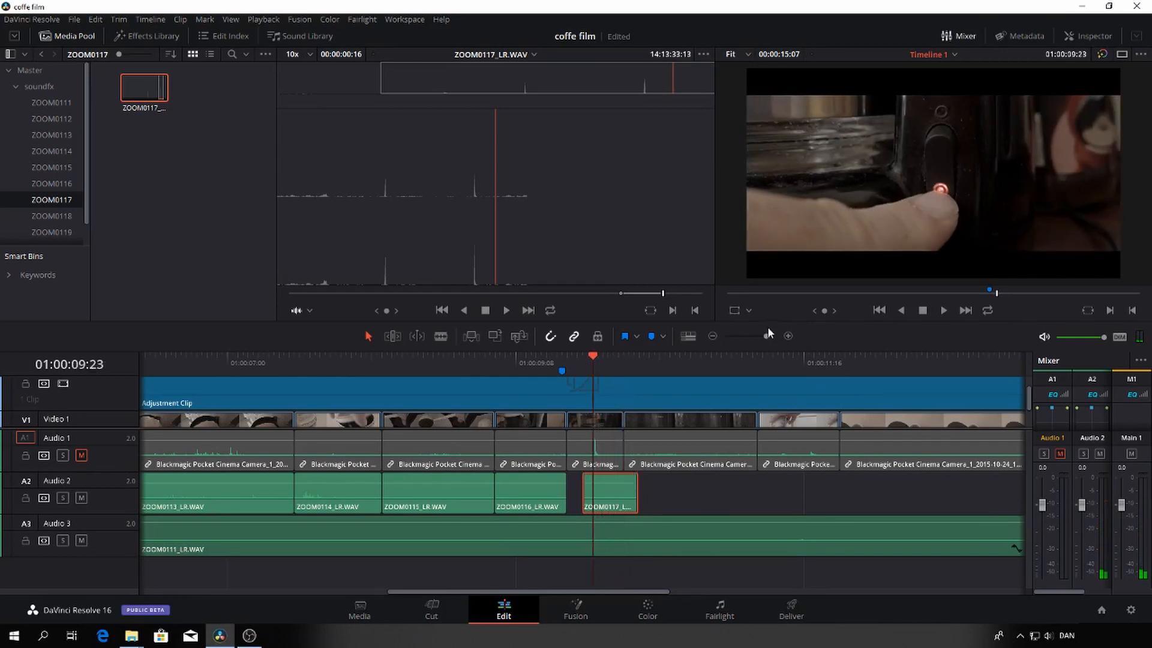
Shift the ZOOM0117_LR.WAV clip by less than a frame on the Fairlight page to align its click with the camera audio peak
drag(768, 334, 777, 336)
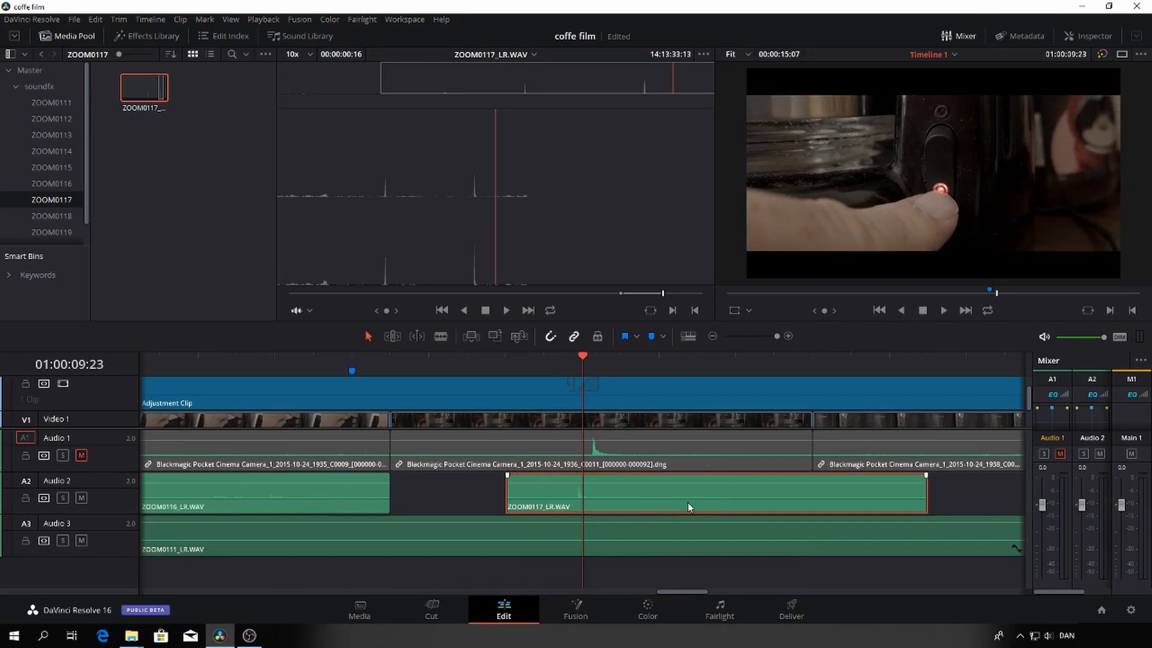
drag(687, 502, 688, 515)
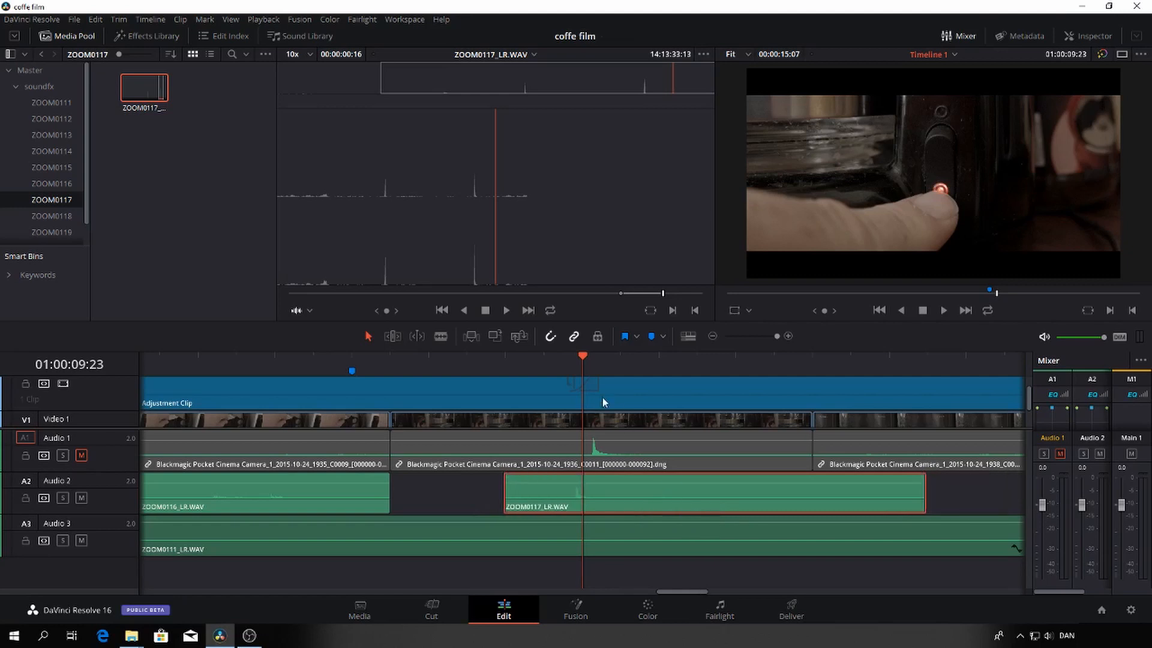
click(723, 609)
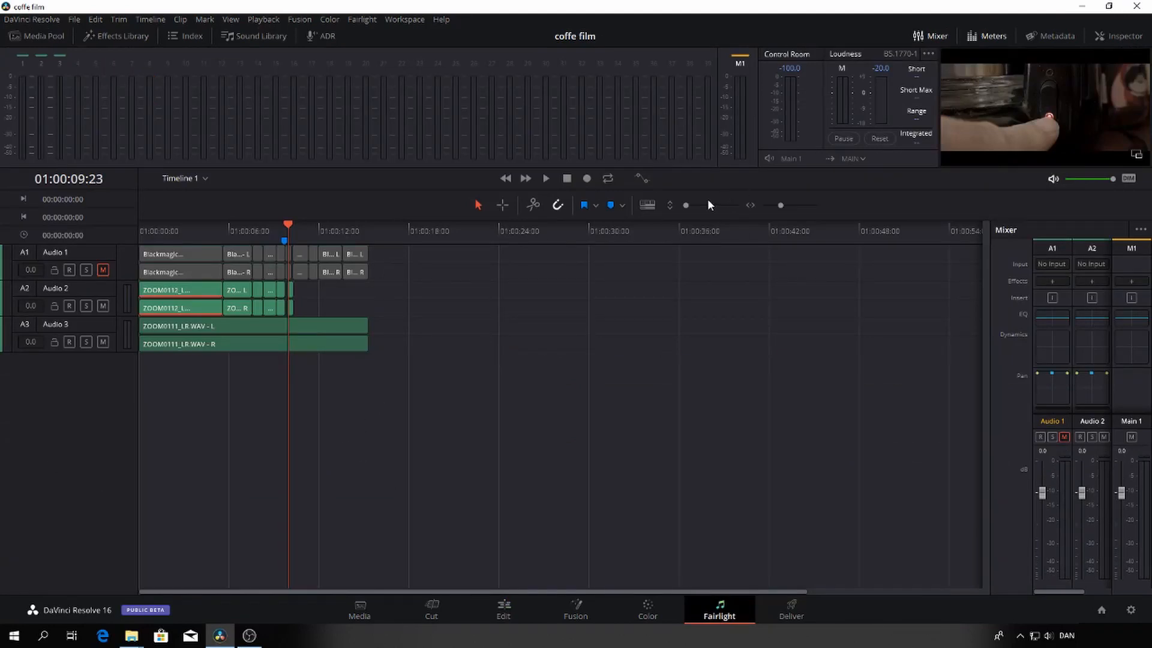
drag(688, 205, 691, 205)
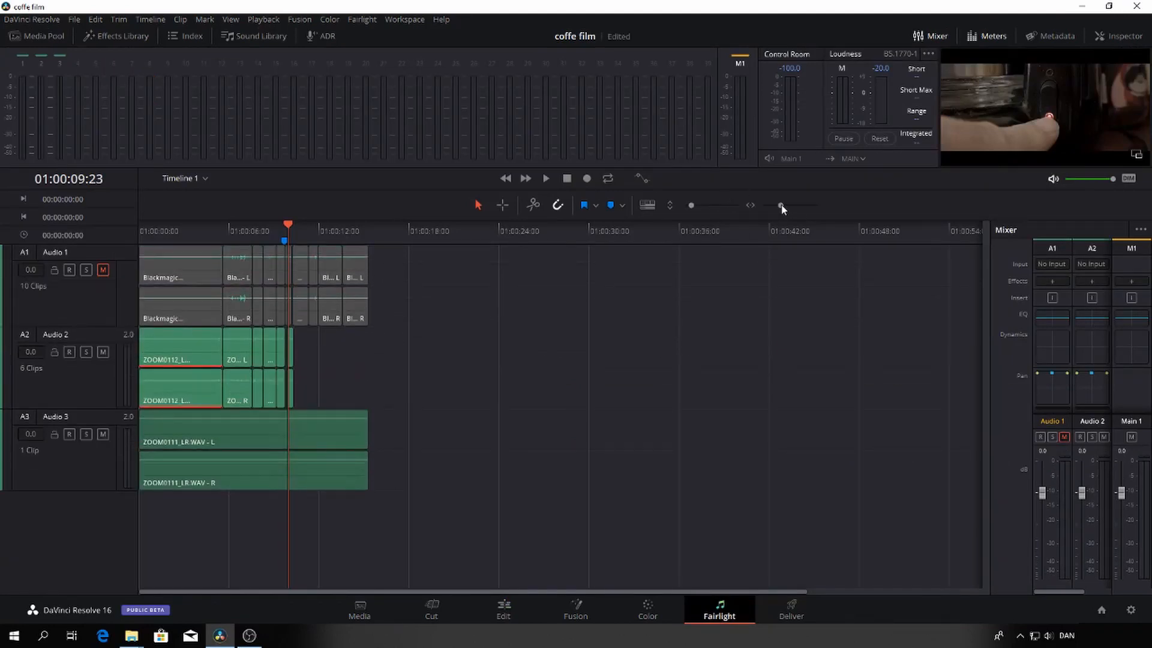
drag(781, 205, 794, 210)
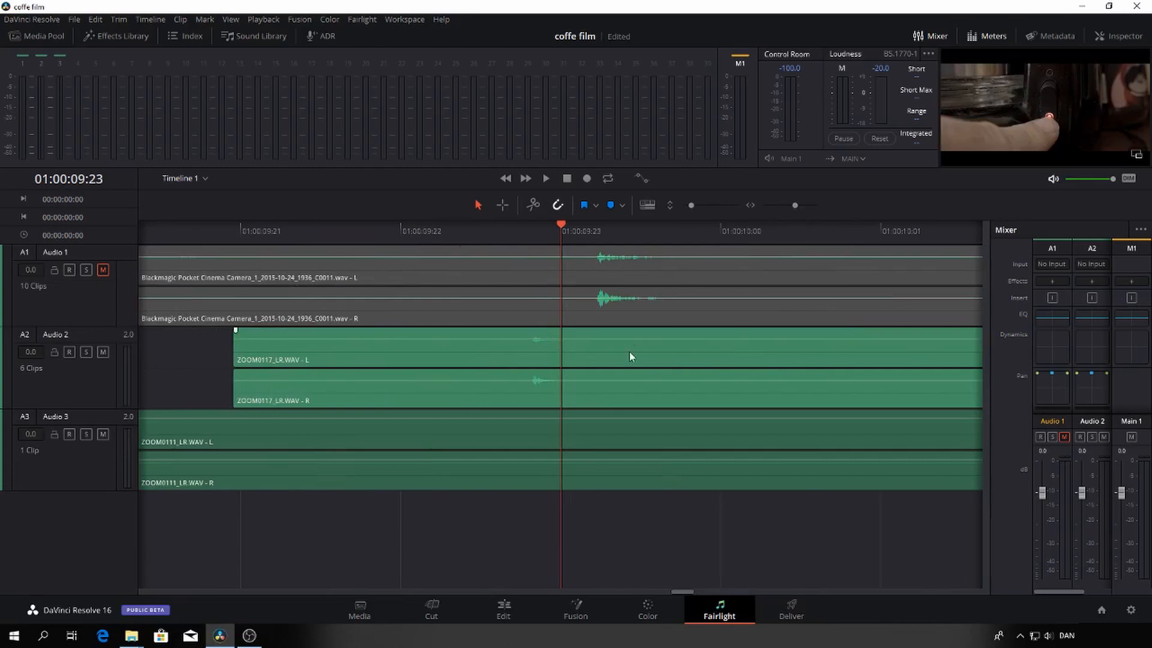
drag(625, 354, 687, 361)
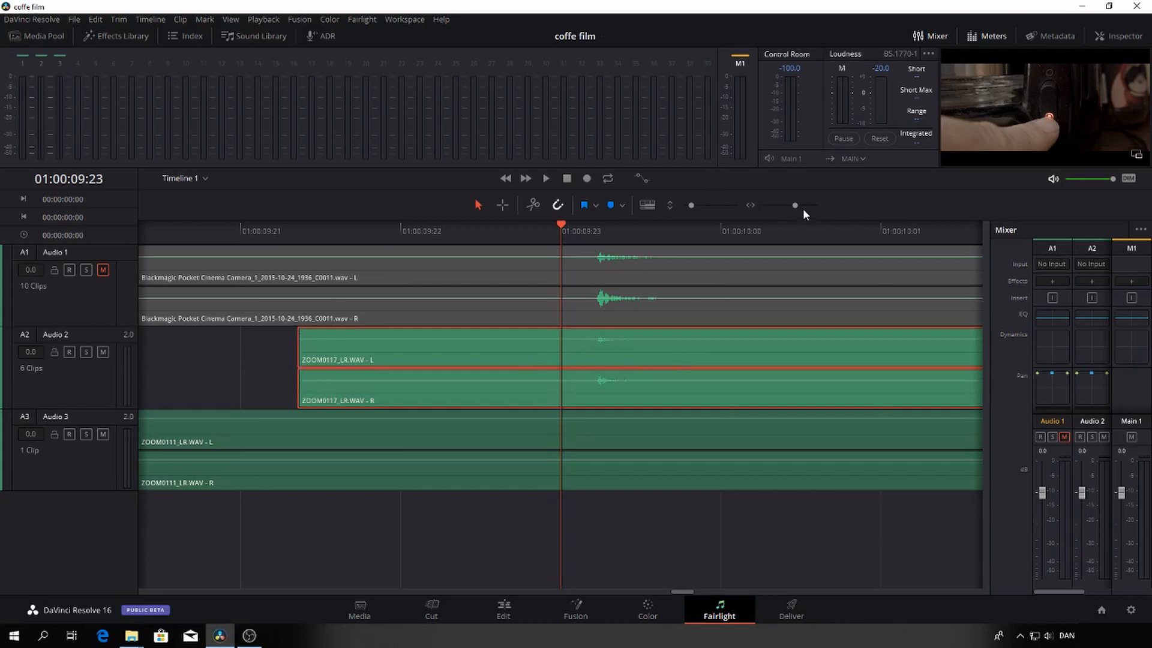
Extend the ZOOM0117_LR.WAV clip's start to the end of the ZOOM0116 clip and trim its end to the switch shot's end
drag(795, 204, 791, 204)
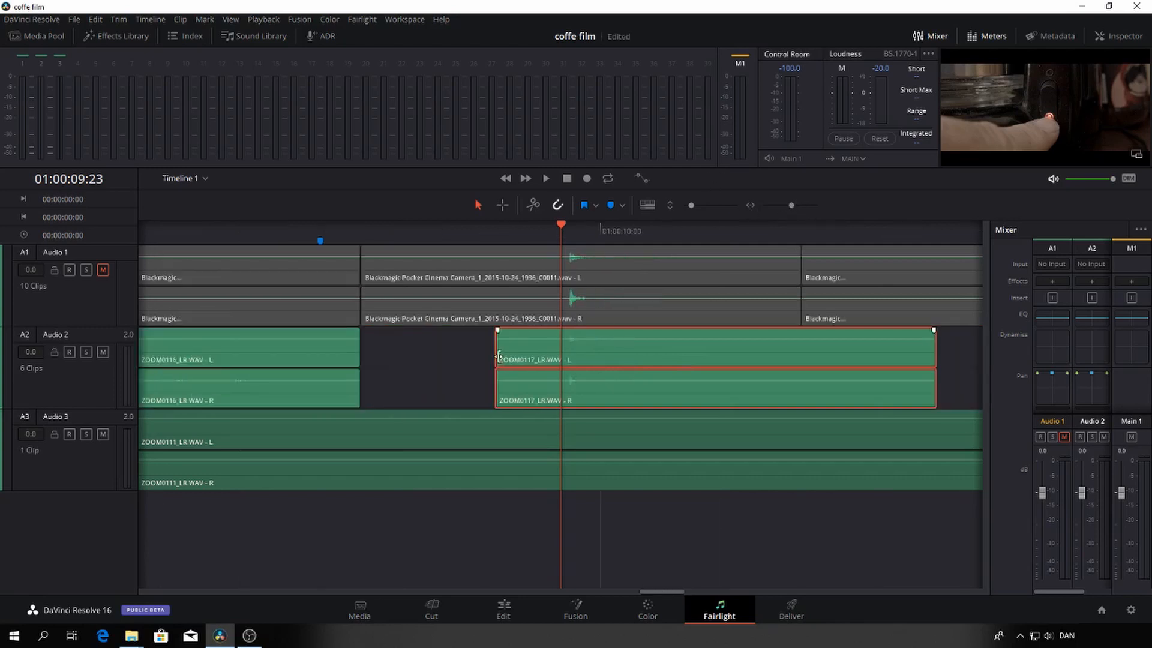
drag(497, 357, 361, 357)
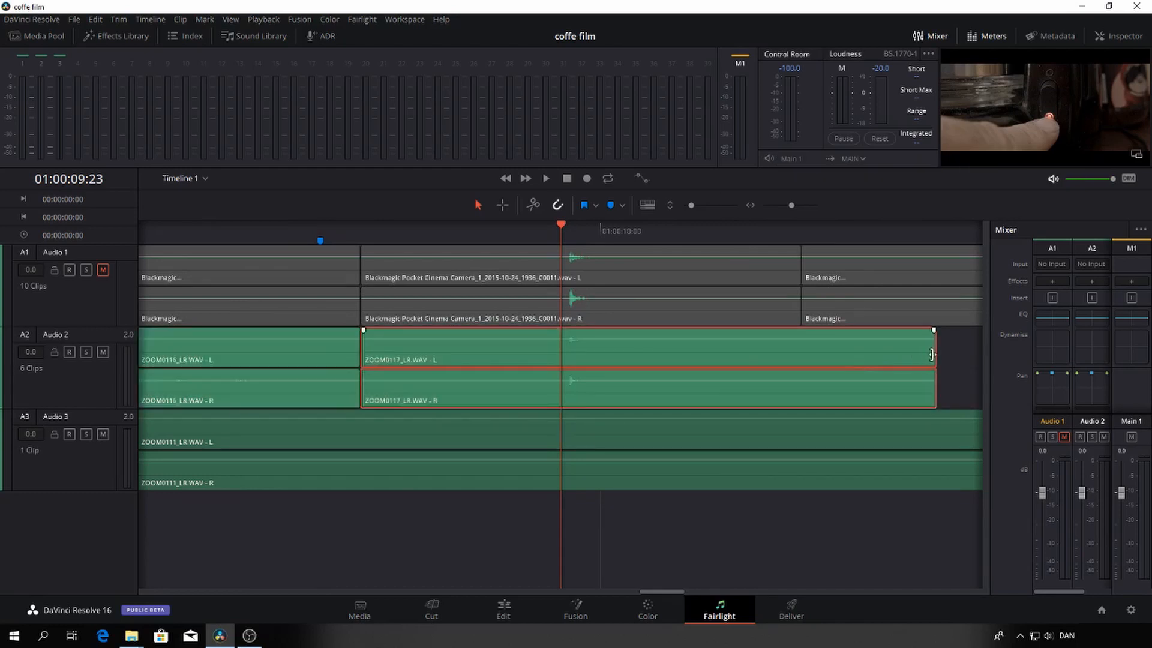
drag(931, 354, 801, 354)
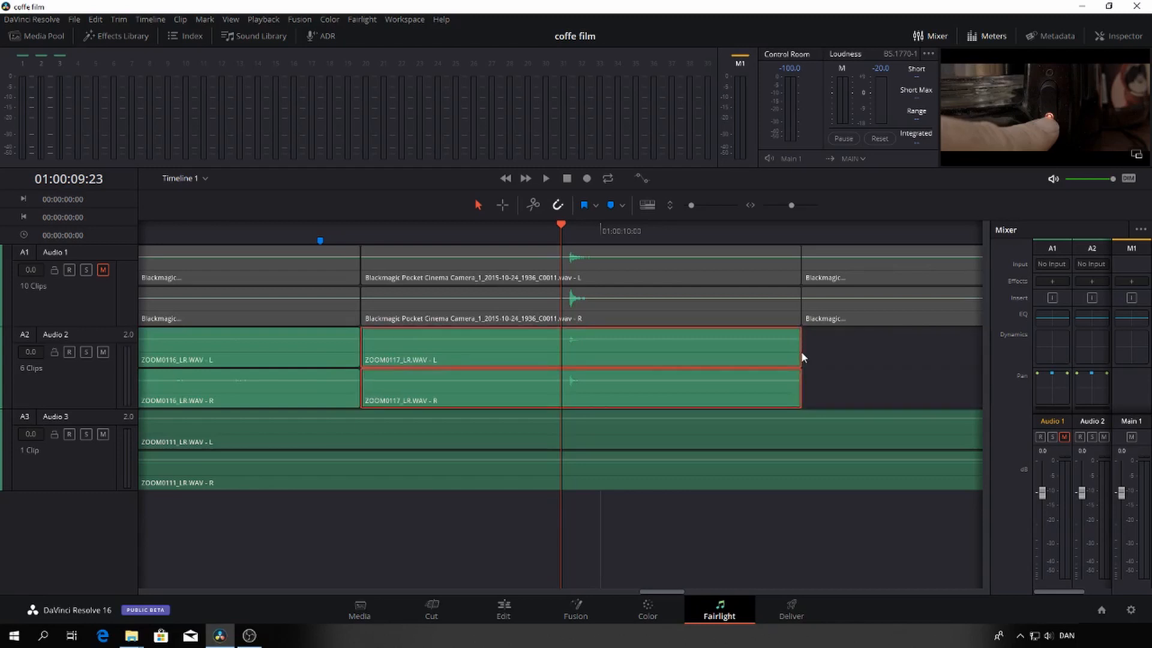
Return to the Edit page and play the timeline from 01:00:09:23 through the switch shot into the next shot
click(504, 610)
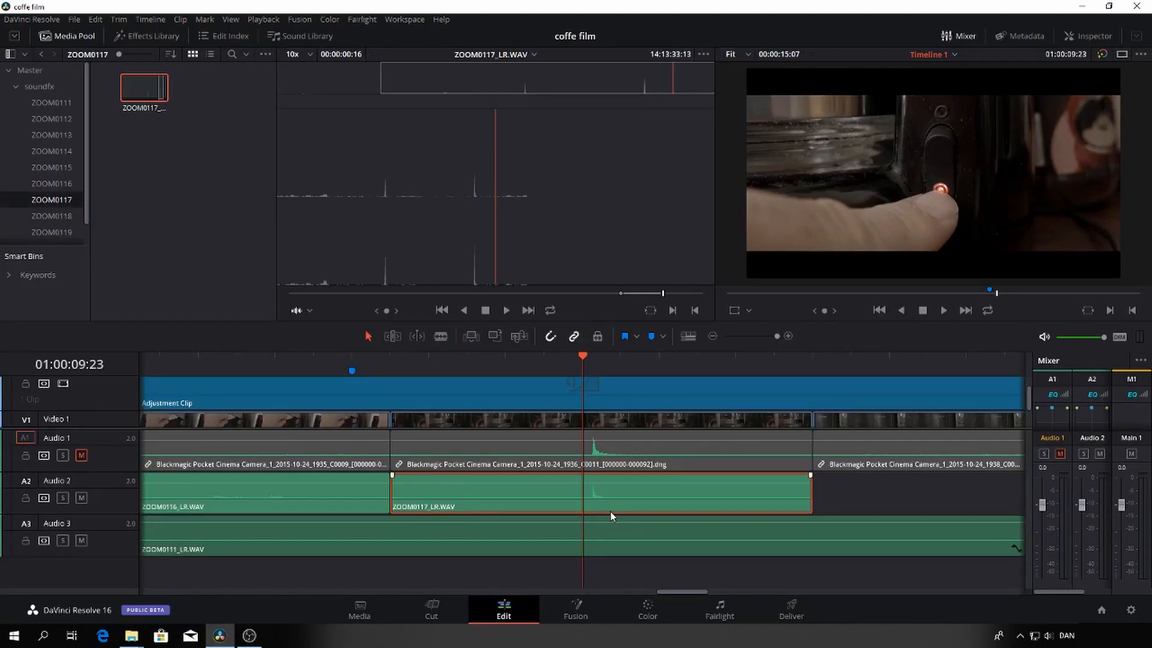
key(space)
key(space)
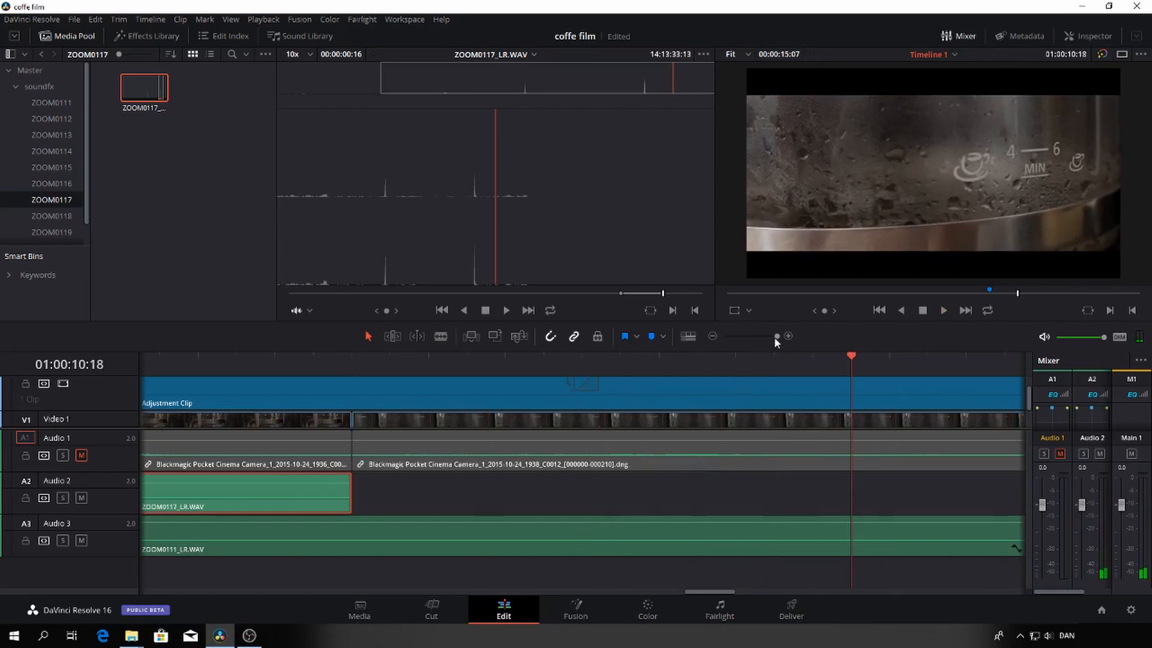
Open ZOOM0118_LR.WAV from the ZOOM0118 bin in the source viewer as the sound for the next shot
drag(775, 336, 764, 336)
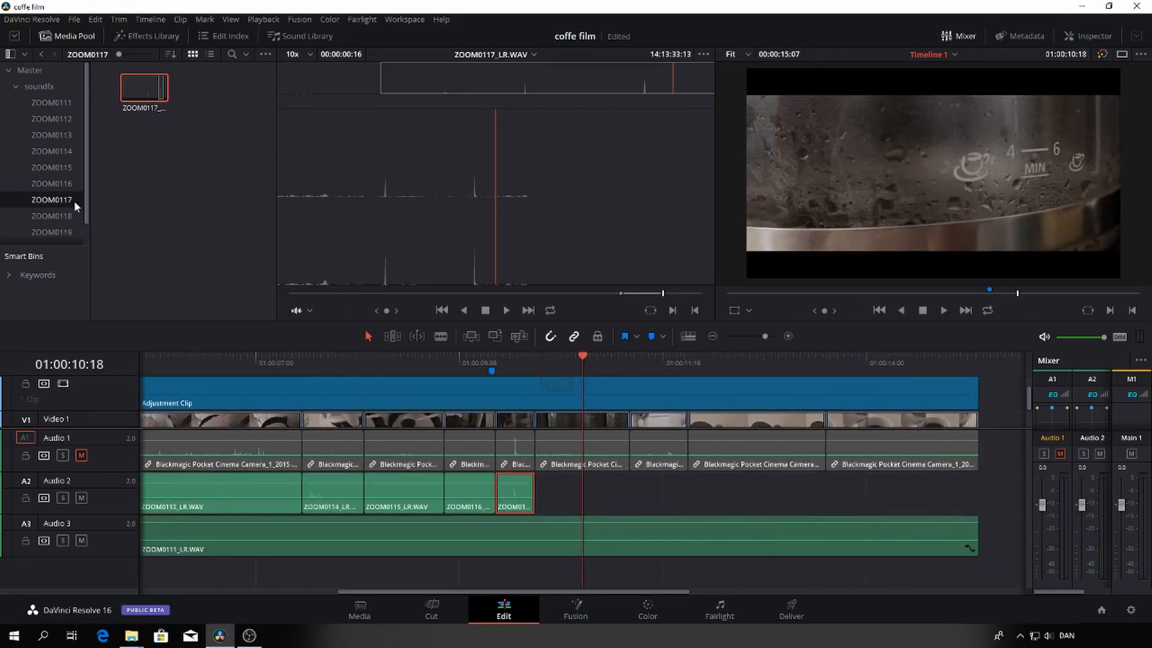
click(52, 212)
click(138, 80)
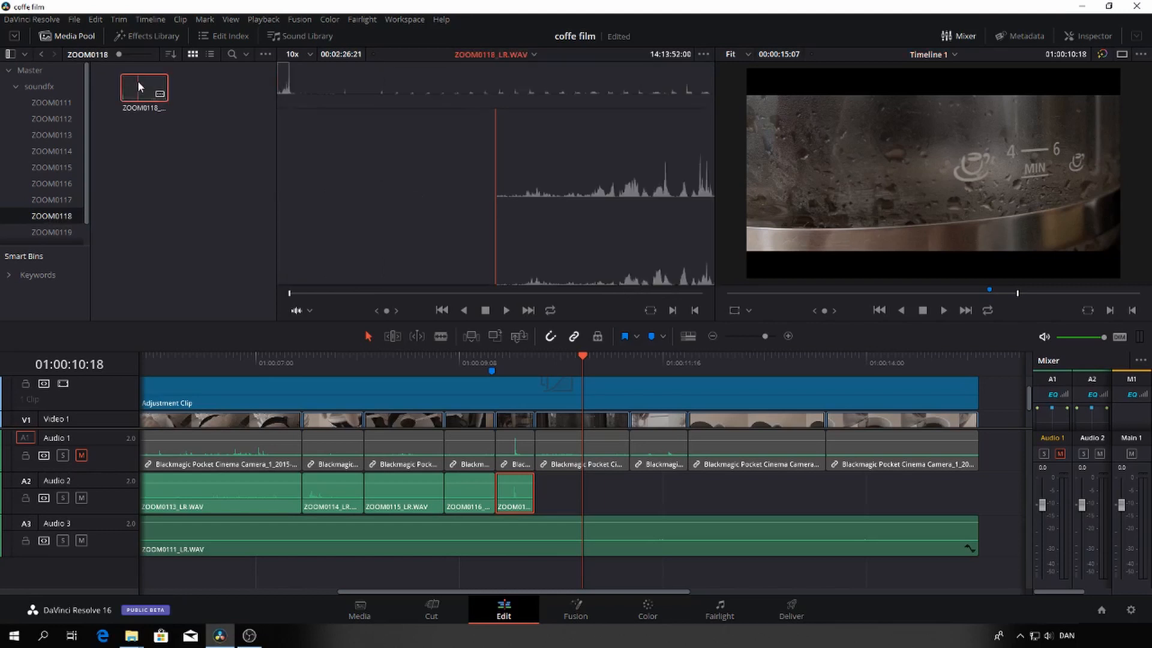
Audition ZOOM0118_LR.WAV in the source viewer and mark the range from 14:15:50:15 to 14:15:52:13
key(space)
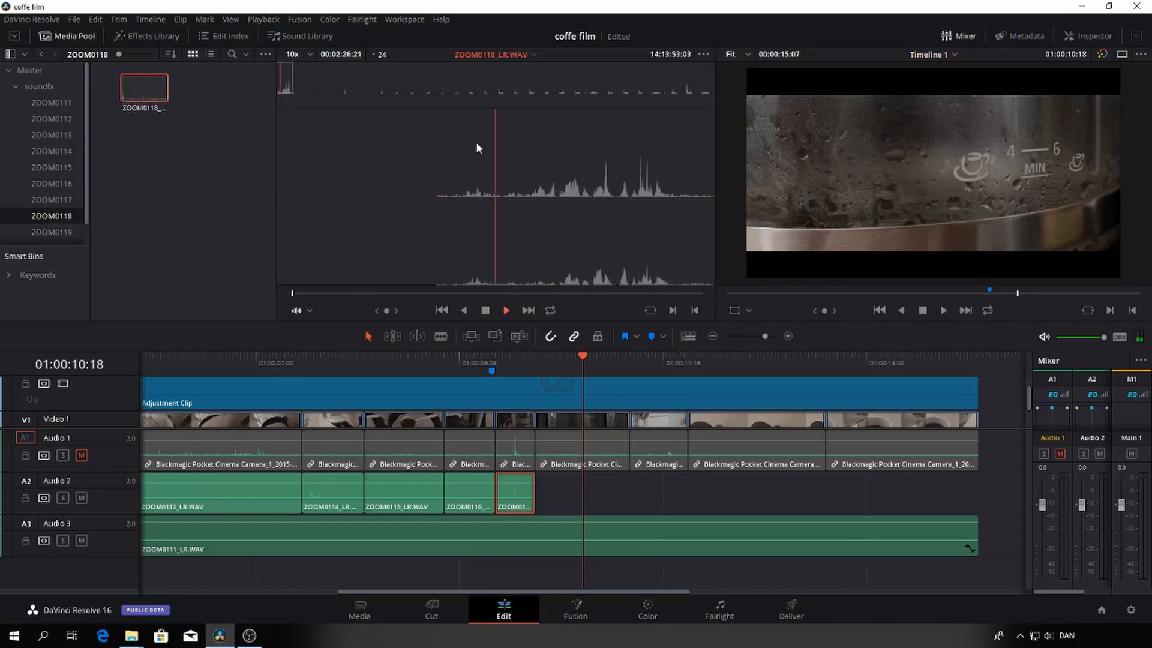
drag(369, 87, 630, 90)
key(space)
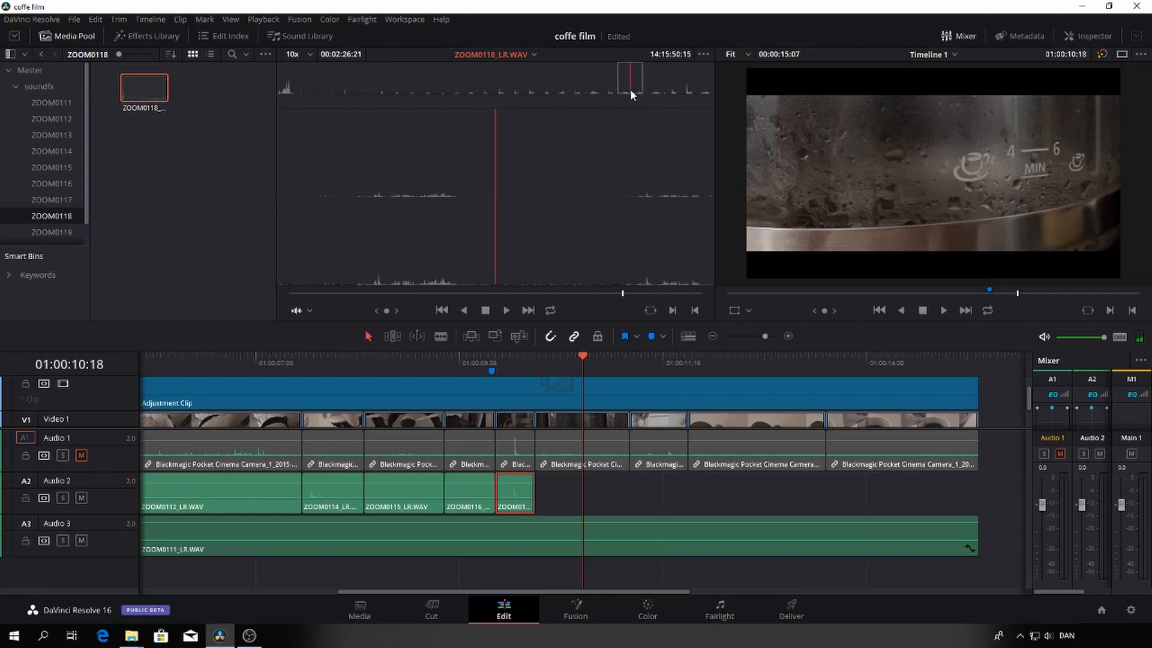
key(space)
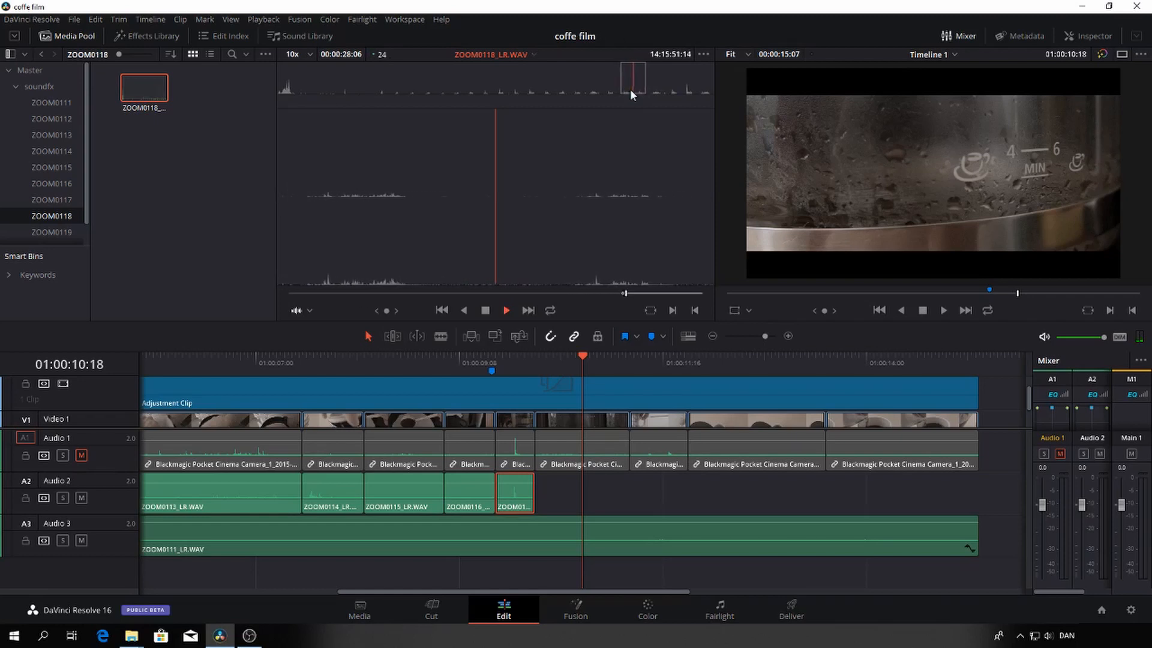
key(space)
key(o)
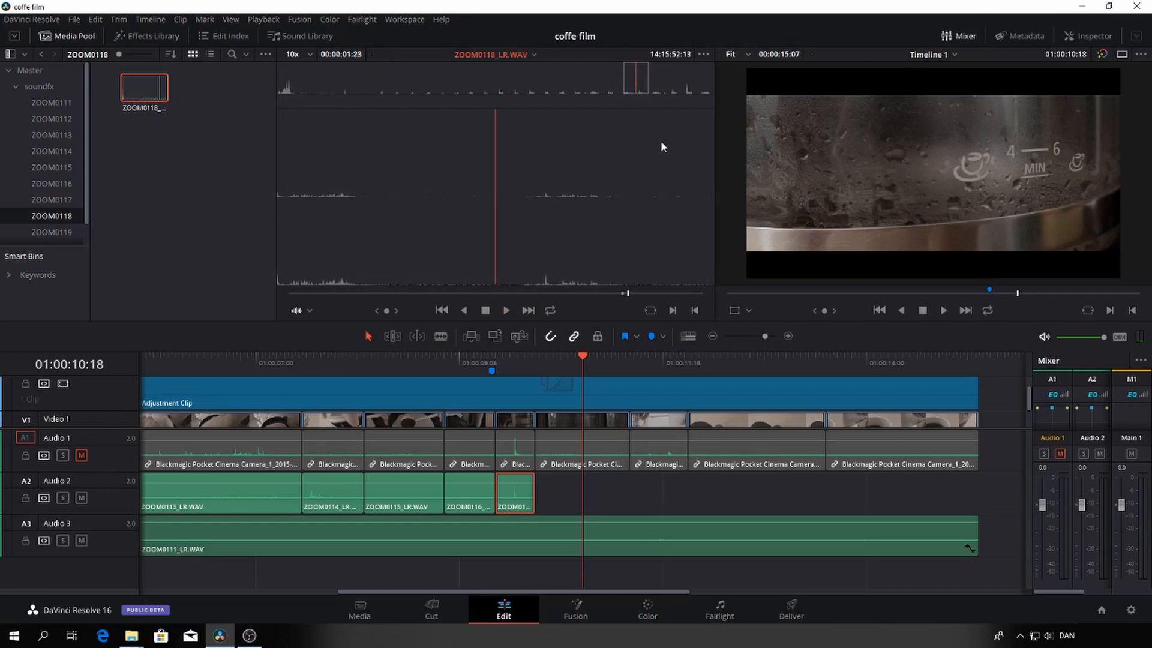
Place the marked ZOOM0118_LR.WAV range on Audio 2 directly after the ZOOM0117 clip and play it from the steaming coffee pot shot's start
drag(586, 153, 583, 491)
double_click(581, 490)
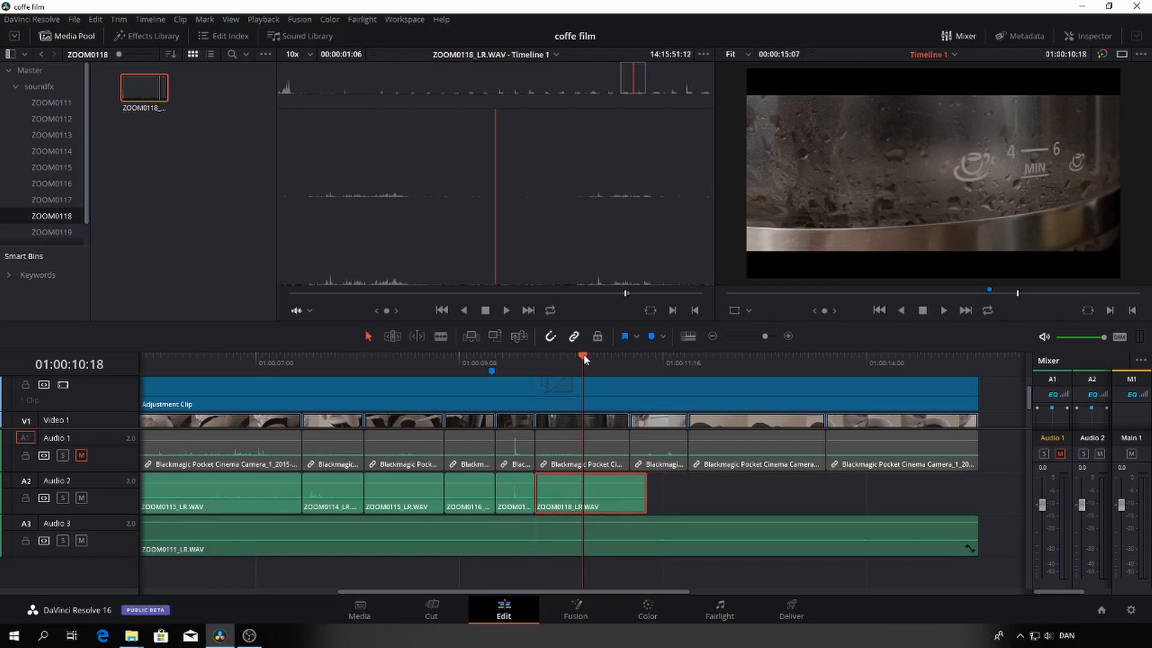
drag(583, 354, 535, 362)
key(space)
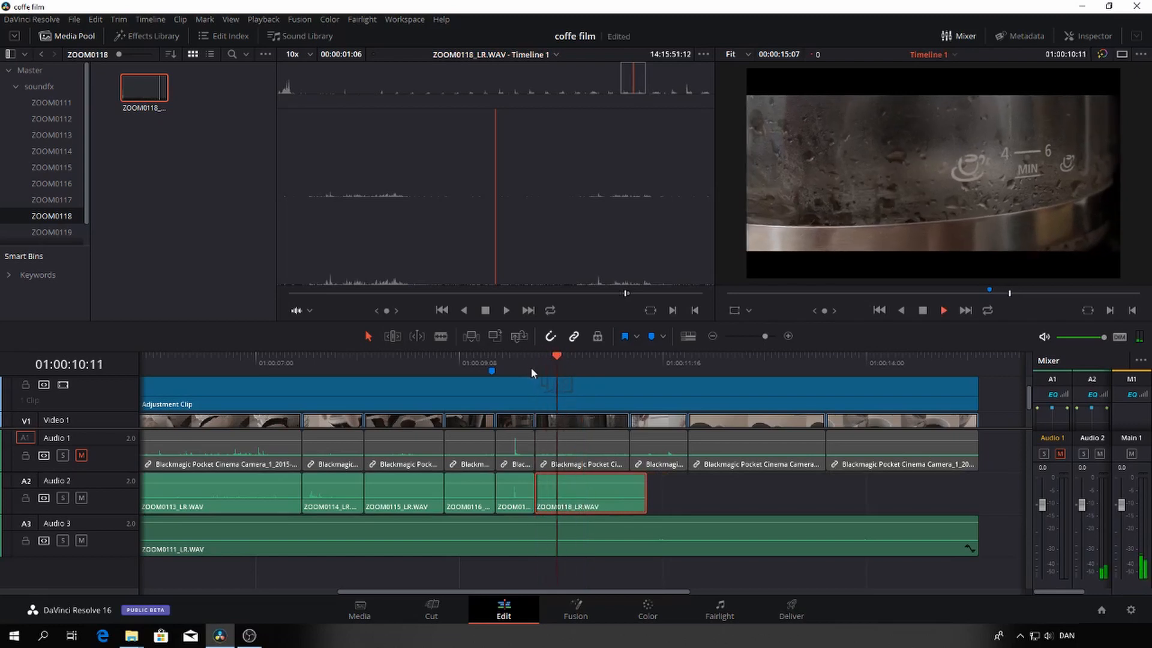
key(space)
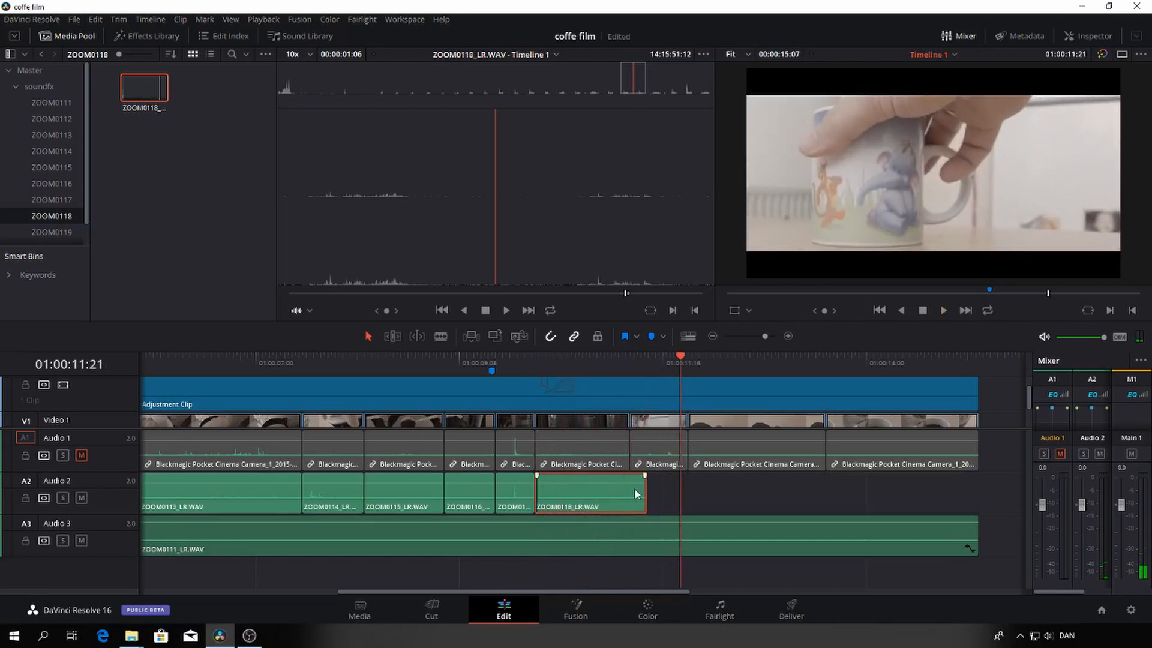
Move the ZOOM0118_LR.WAV clip's end to 01:00:11:21, extend its start back to the ZOOM0117 clip, and play the result
drag(613, 490, 646, 489)
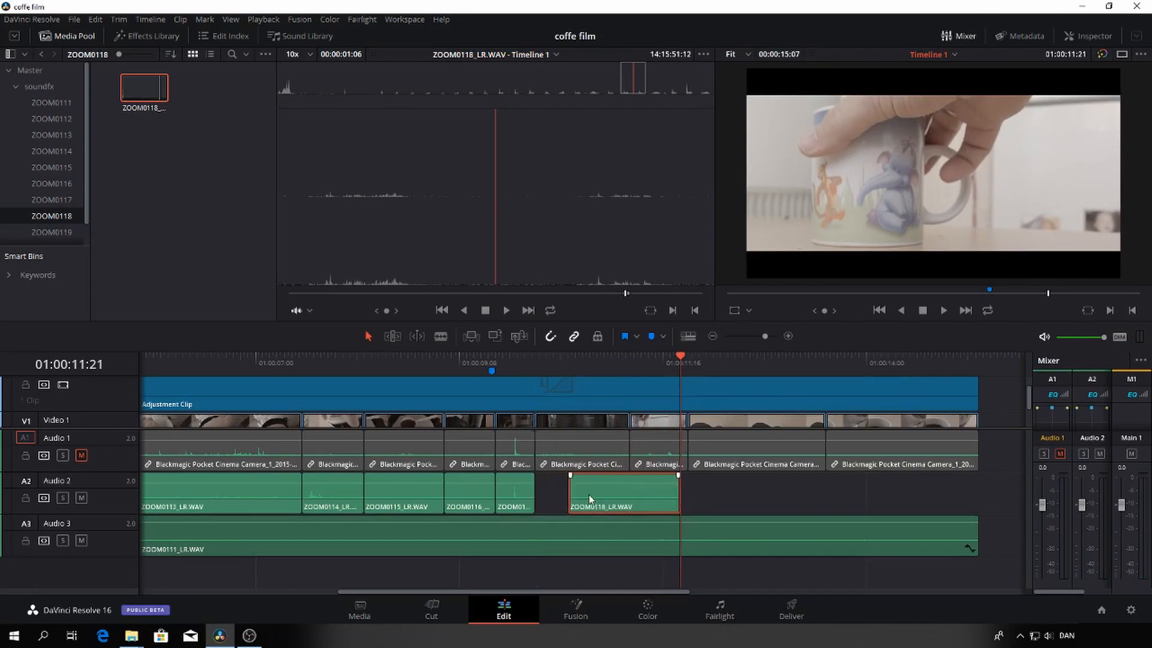
drag(571, 493, 536, 493)
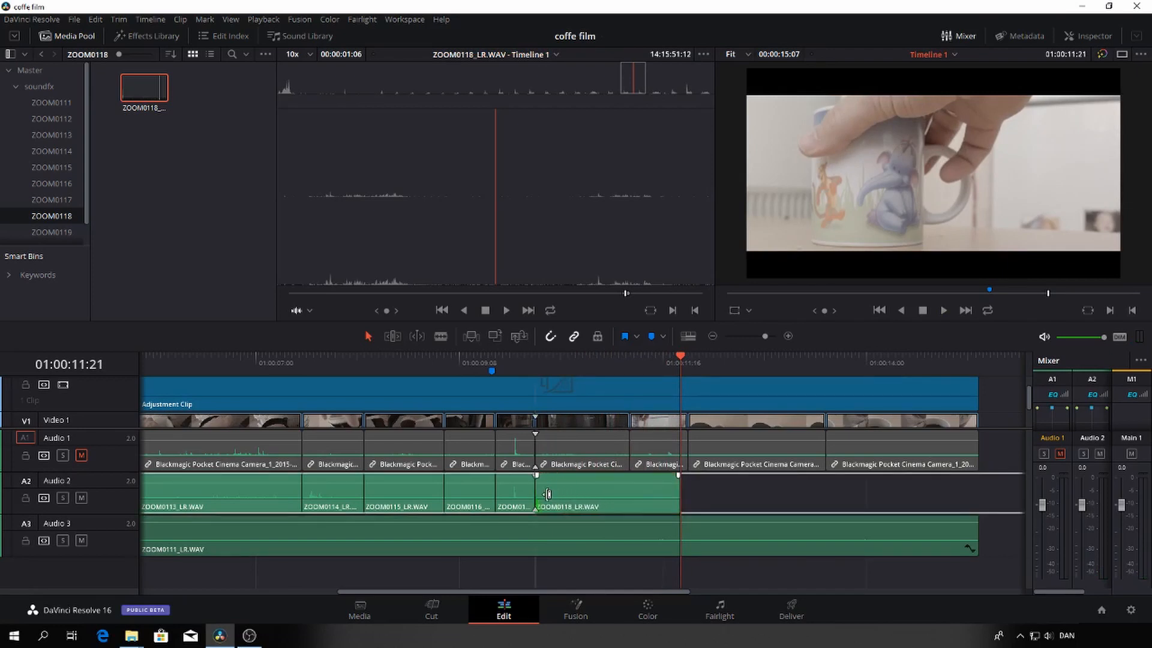
click(521, 366)
key(space)
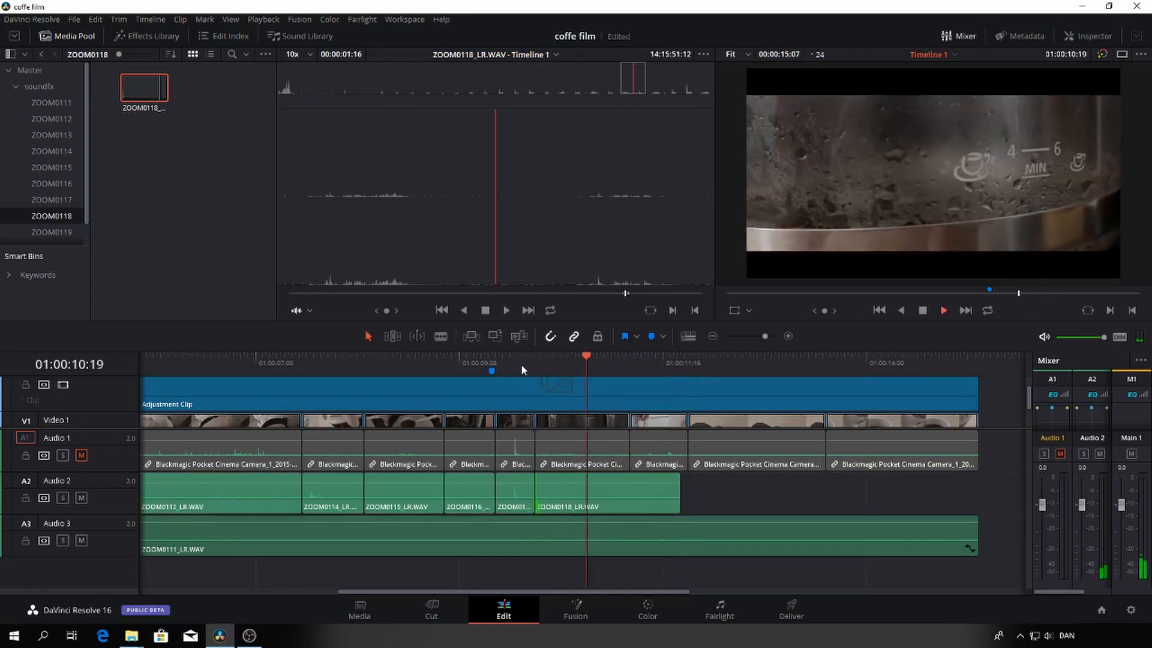
key(space)
Play the mug shot from 01:00:11:07 into the pouring shot and return the playhead to the mug shot's start
drag(637, 362, 629, 360)
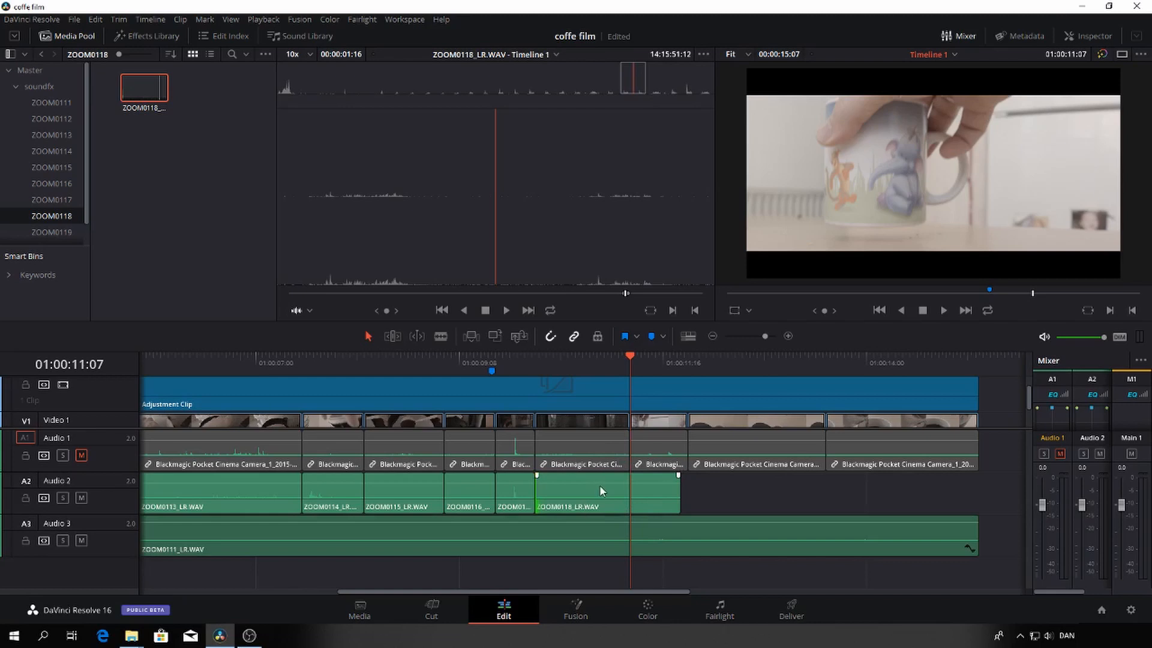
key(space)
key(space)
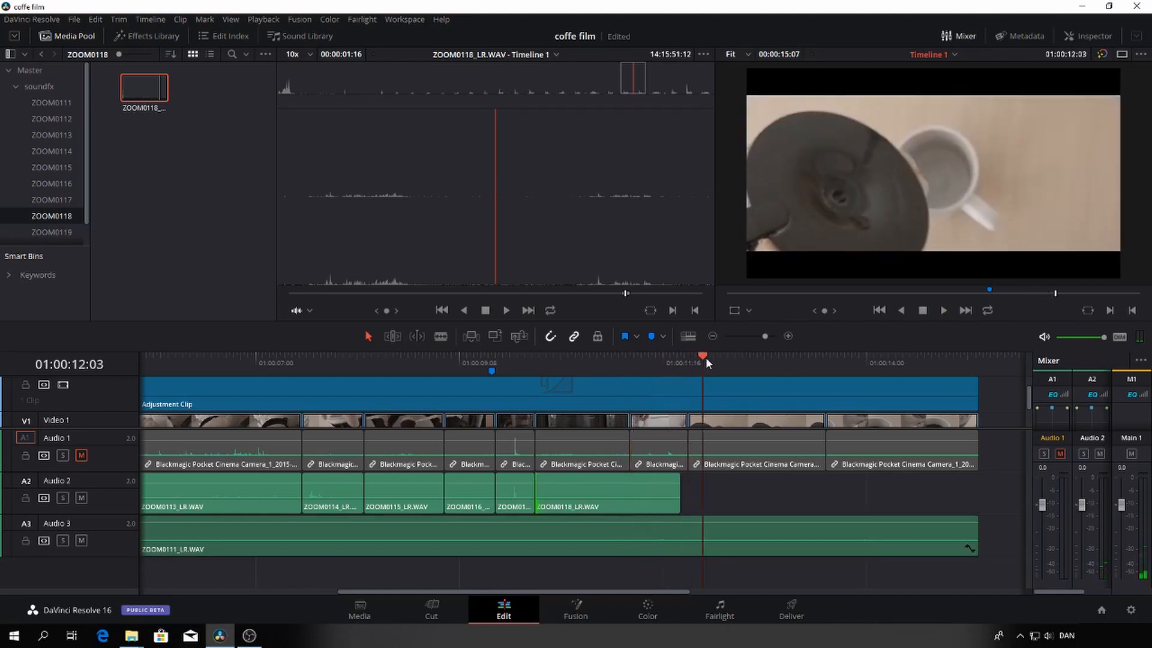
drag(705, 358, 636, 370)
Add a stereo audio track and move the ZOOM0111_LR.WAV background clip down to Audio 4 without shifting it in time
right_click(126, 500)
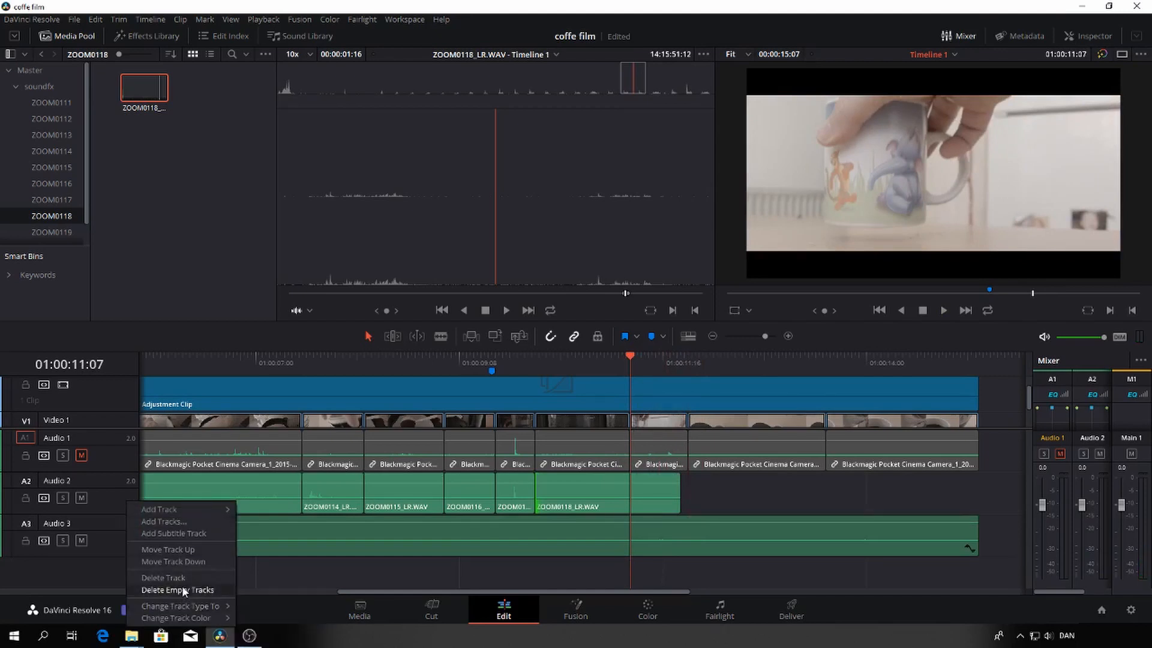
mouse_move(193, 510)
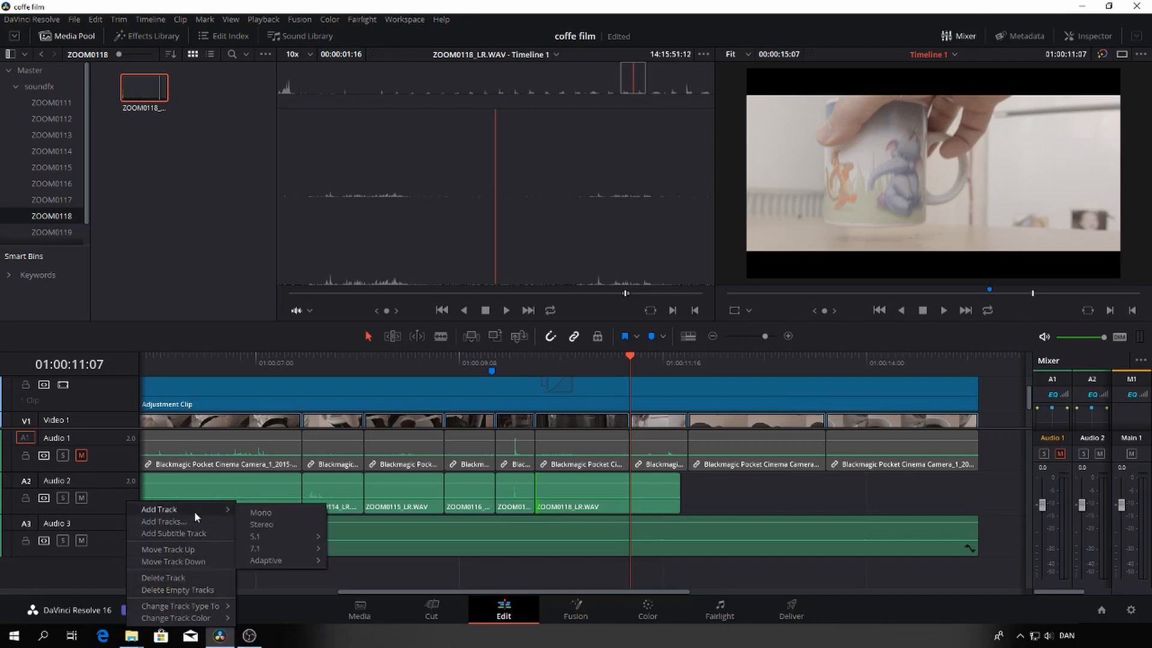
click(274, 523)
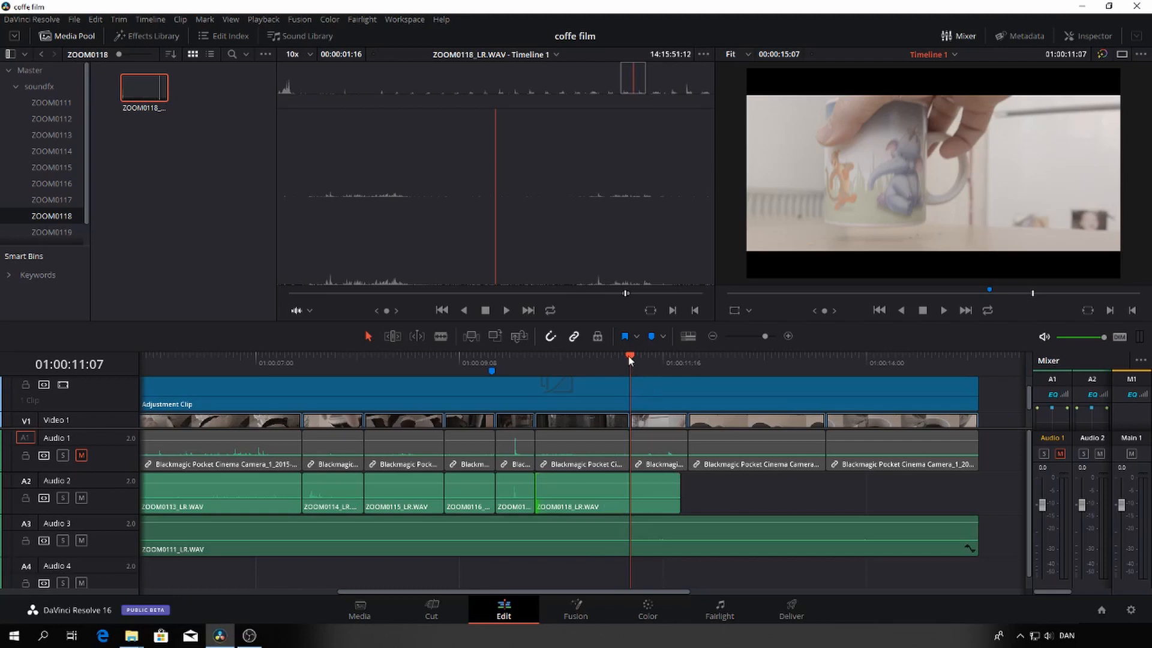
drag(629, 359, 611, 359)
double_click(629, 549)
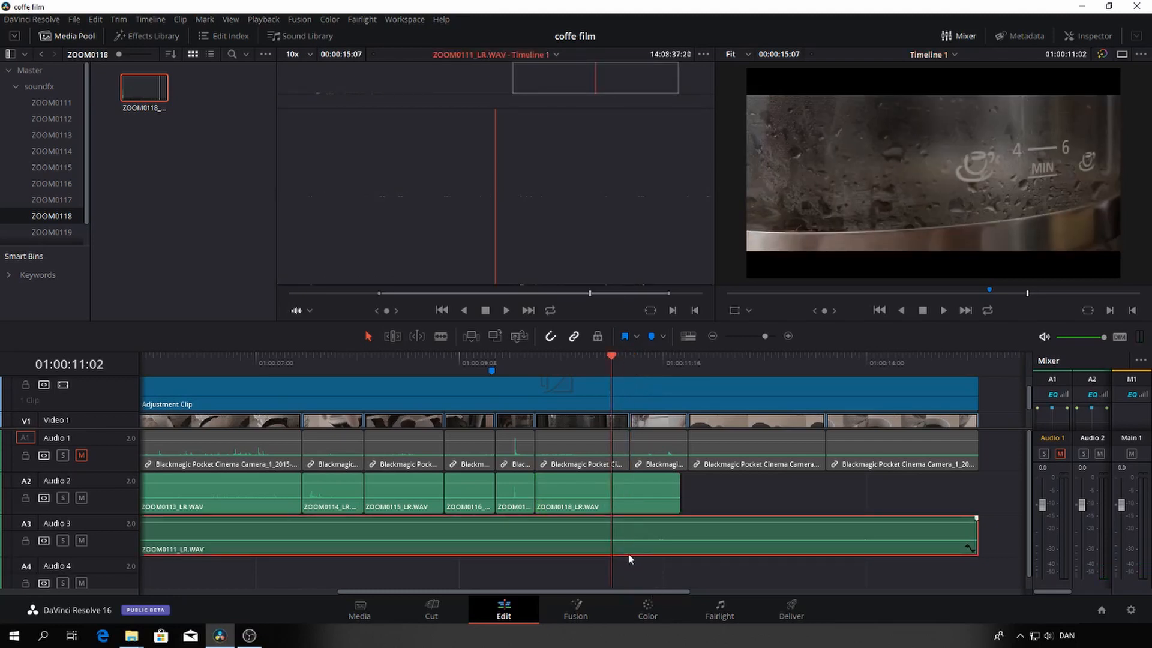
drag(628, 553, 629, 577)
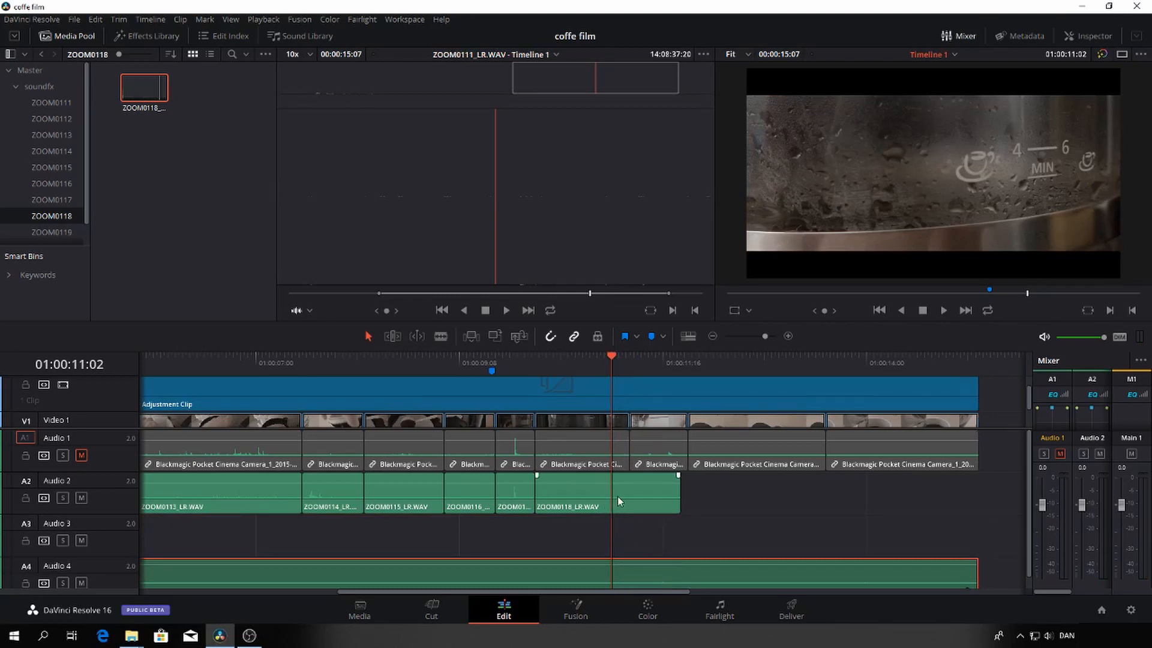
Move the ZOOM0118_LR.WAV clip straight down to Audio 3 and play the timeline from the switch shot into the pouring shot
click(579, 518)
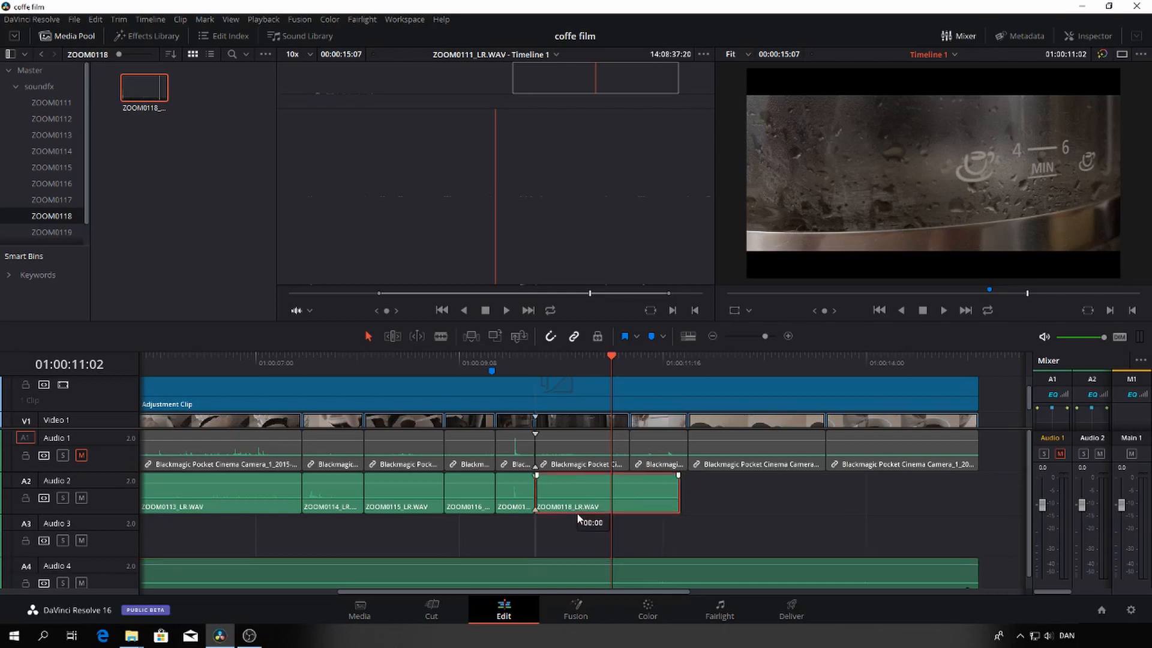
drag(579, 518, 576, 528)
drag(605, 360, 513, 372)
key(space)
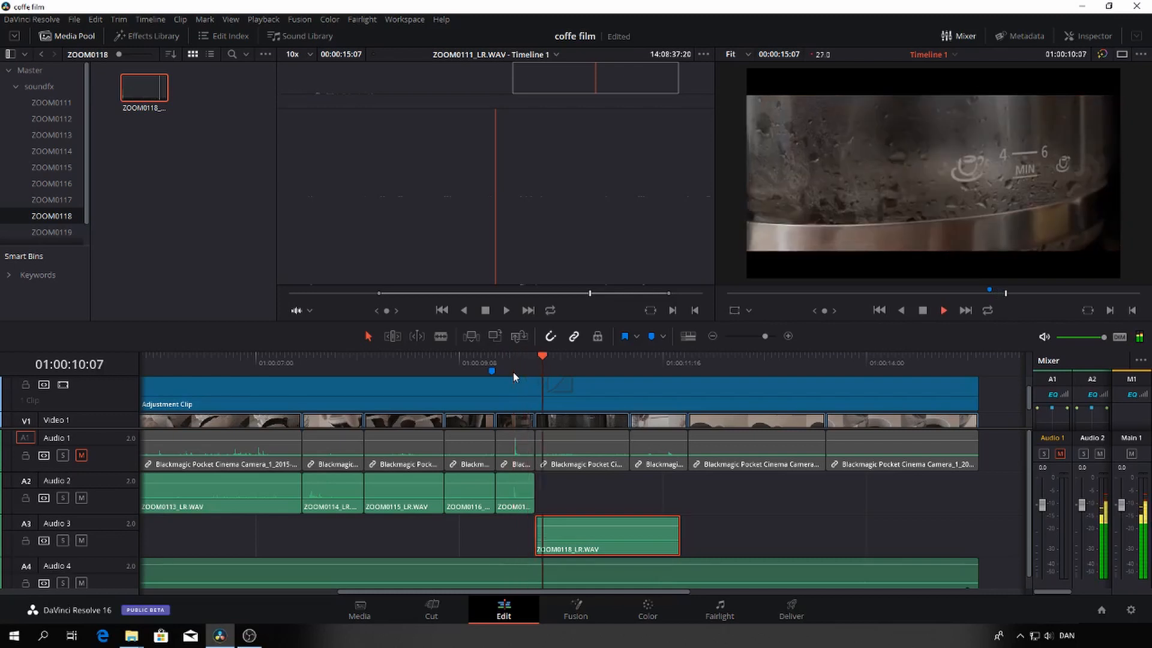
click(513, 371)
key(space)
key(space)
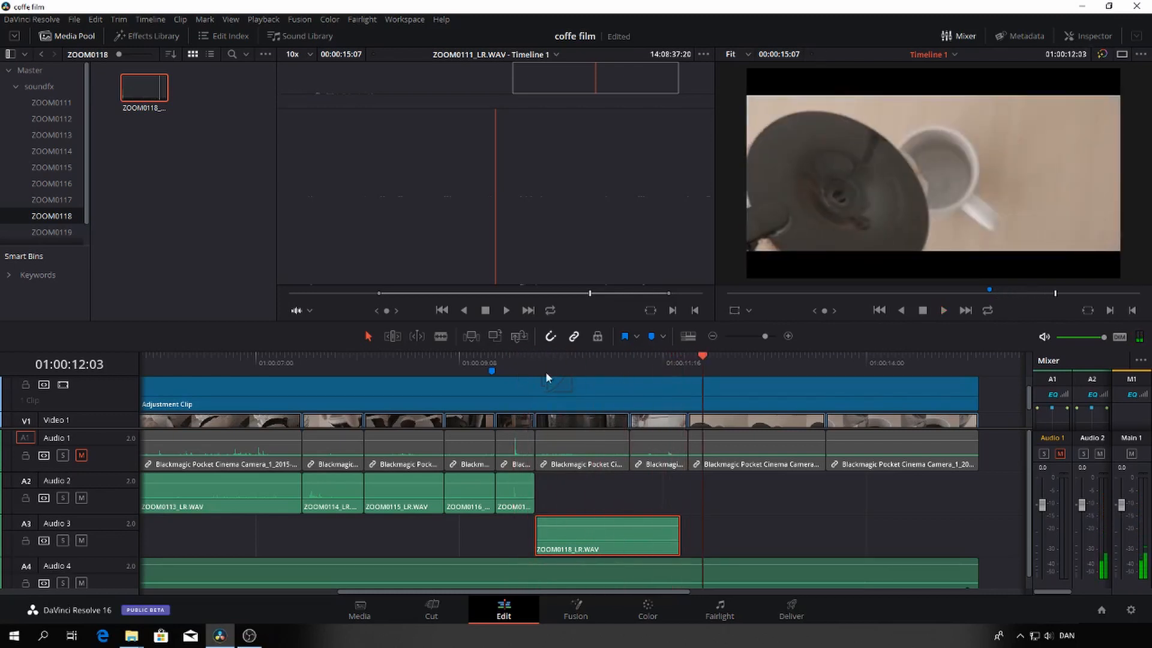
Set the playhead to 01:00:11:07, open ZOOM0119_LR.WAV from its bin, and audition its peaks for the mug sound
drag(703, 358, 628, 365)
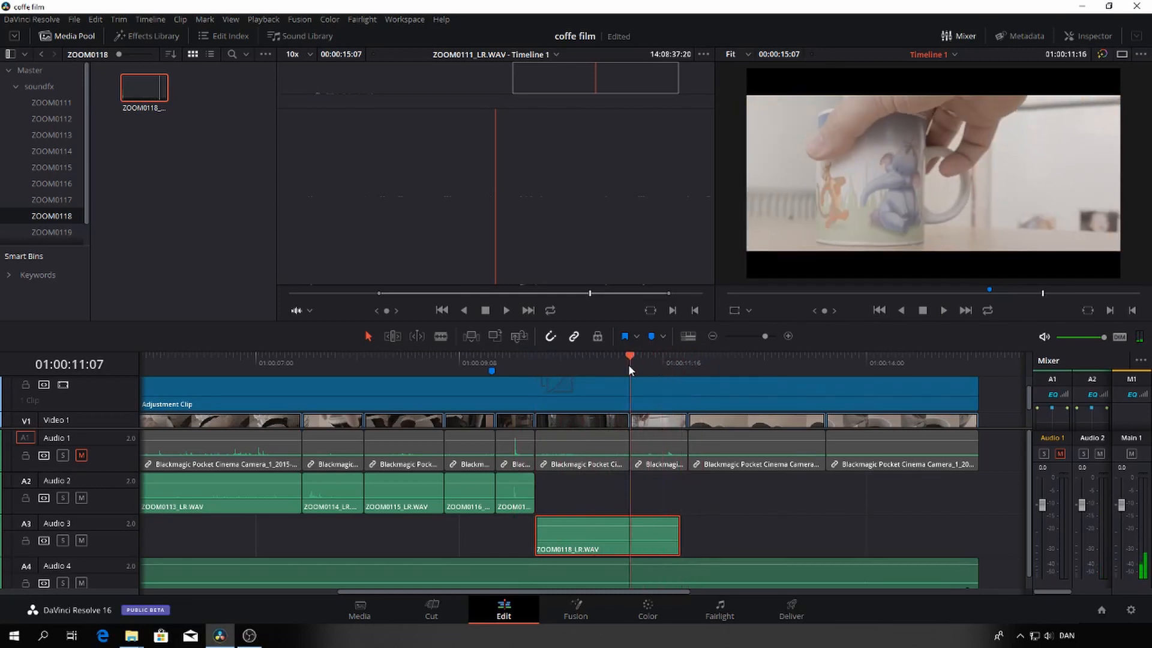
click(45, 230)
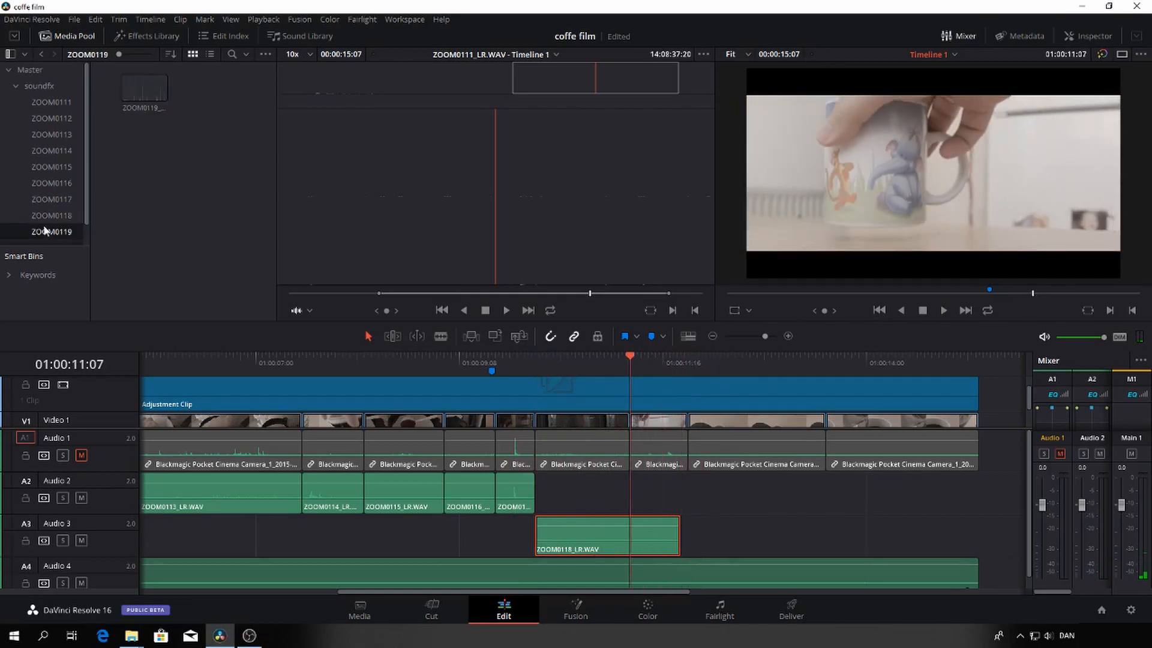
double_click(153, 95)
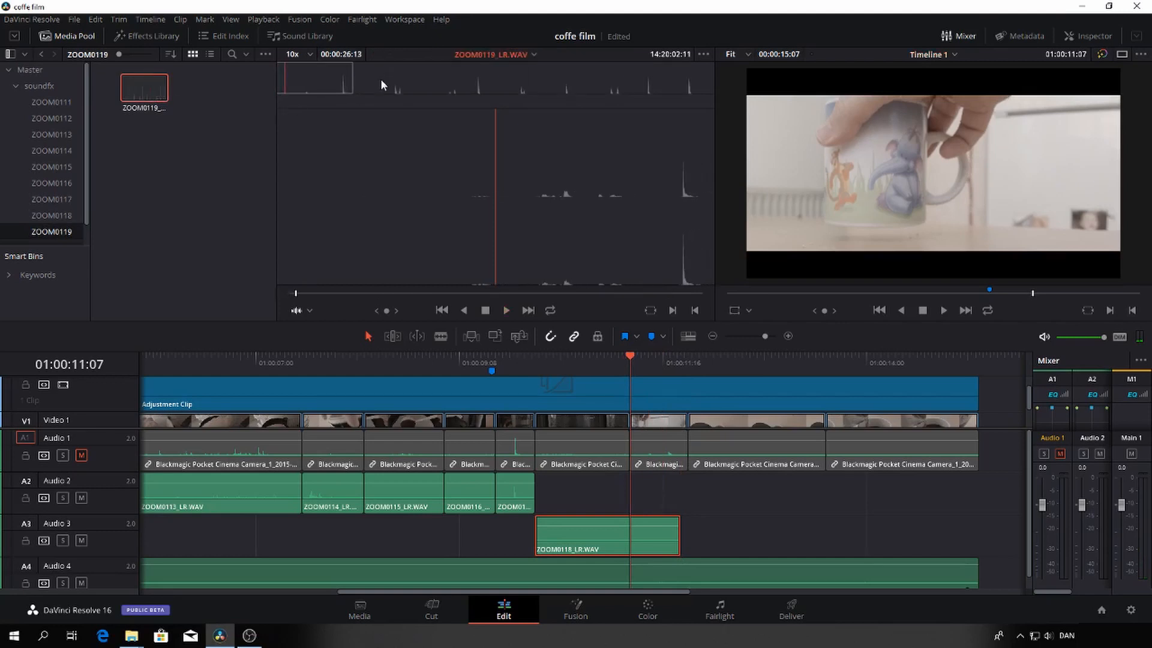
drag(380, 81, 458, 99)
key(space)
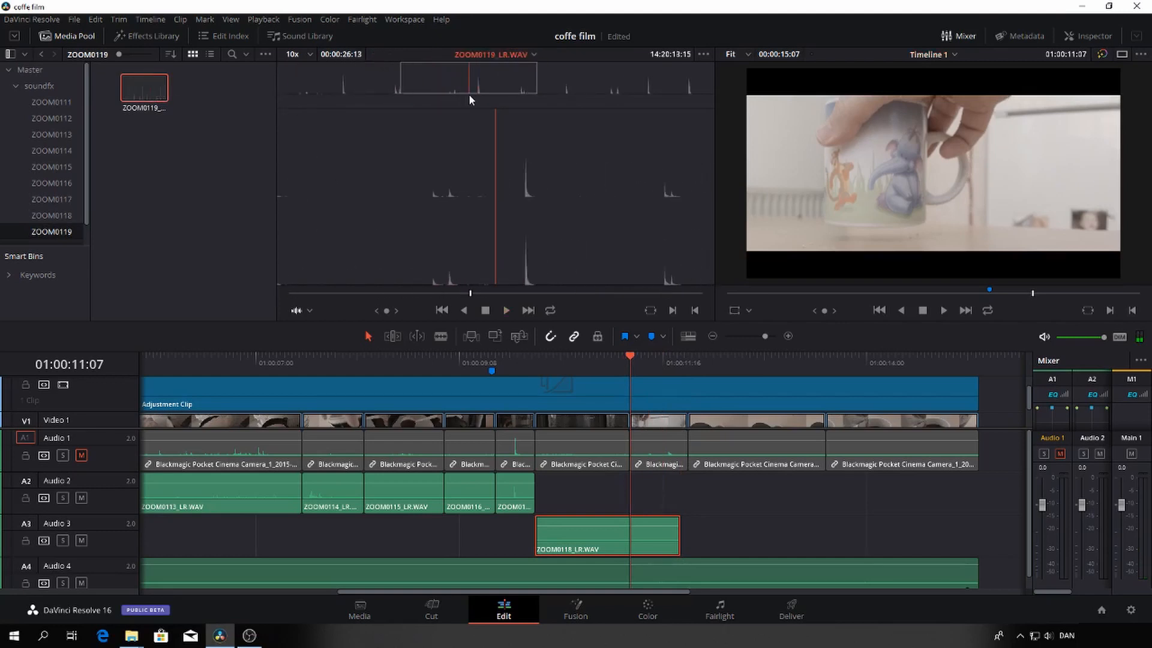
key(space)
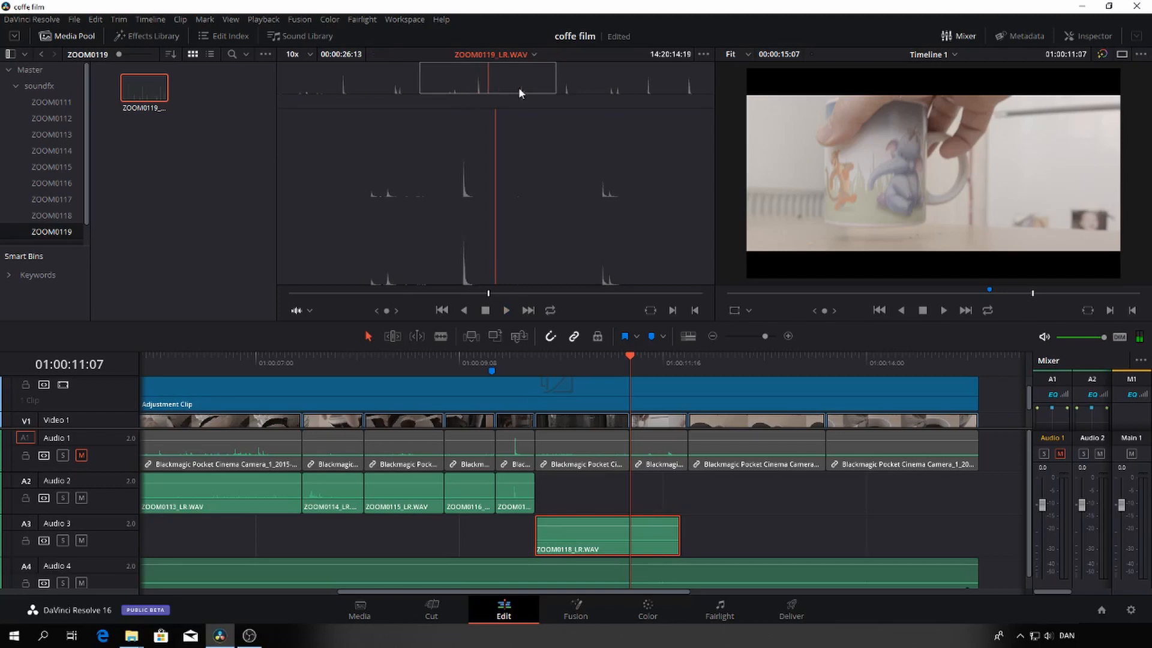
click(640, 88)
key(space)
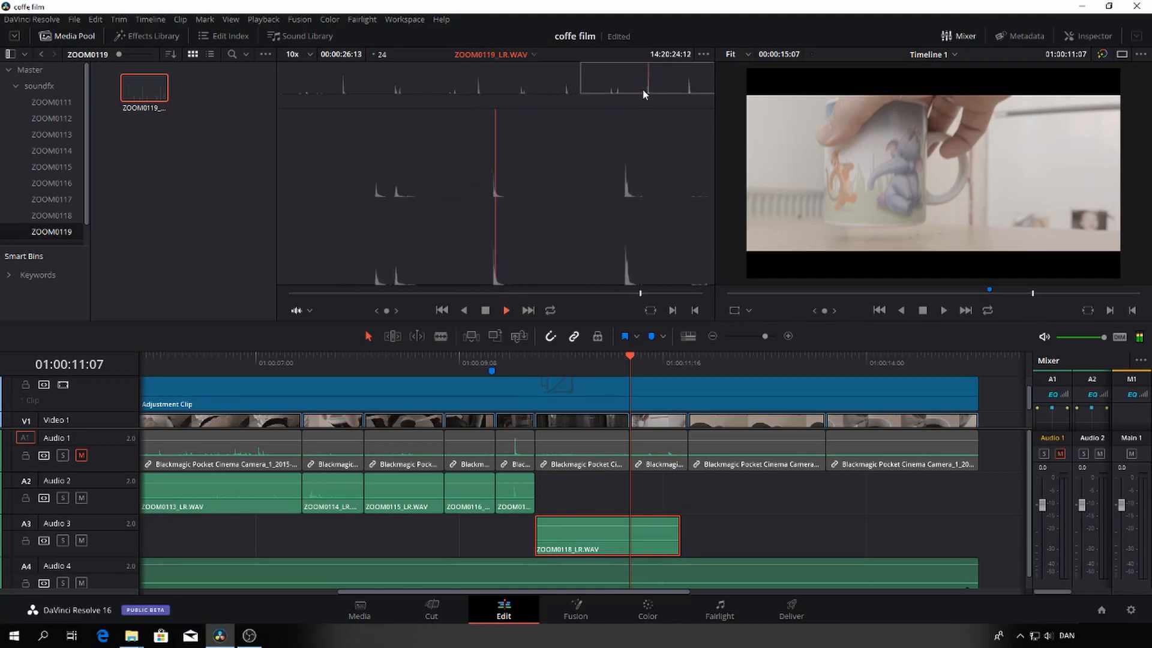
Mark ZOOM0119_LR.WAV from 14:20:24:03 to 14:20:25:04 and place the range on Audio 2 at the mug shot's start
click(643, 89)
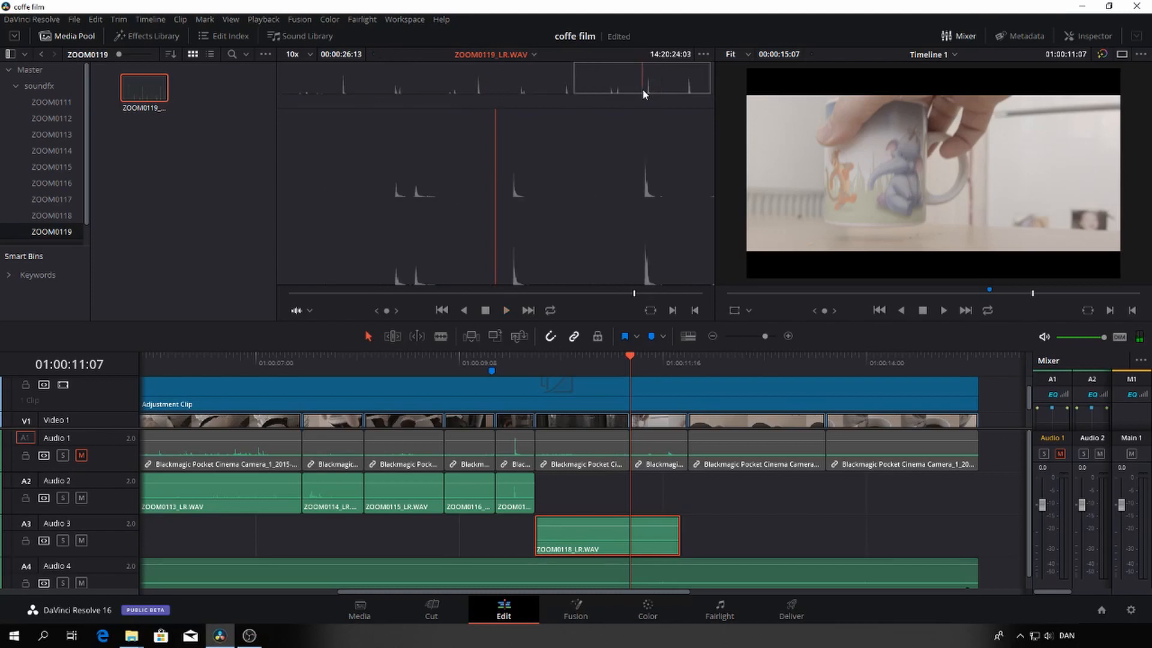
key(space)
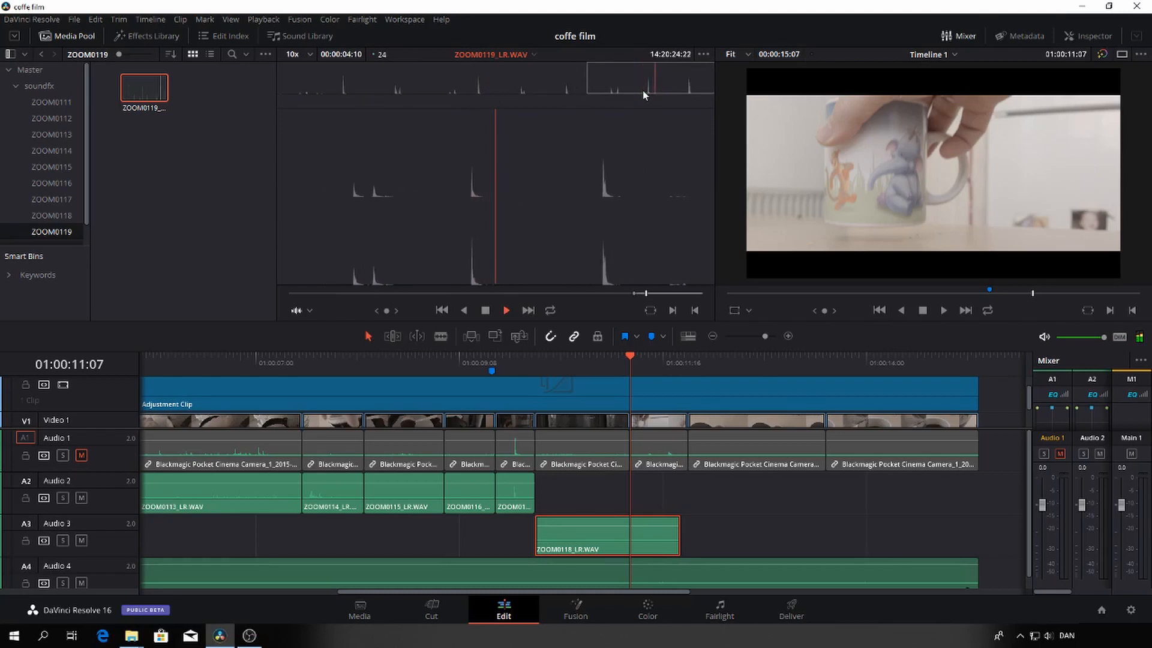
key(space)
key(o)
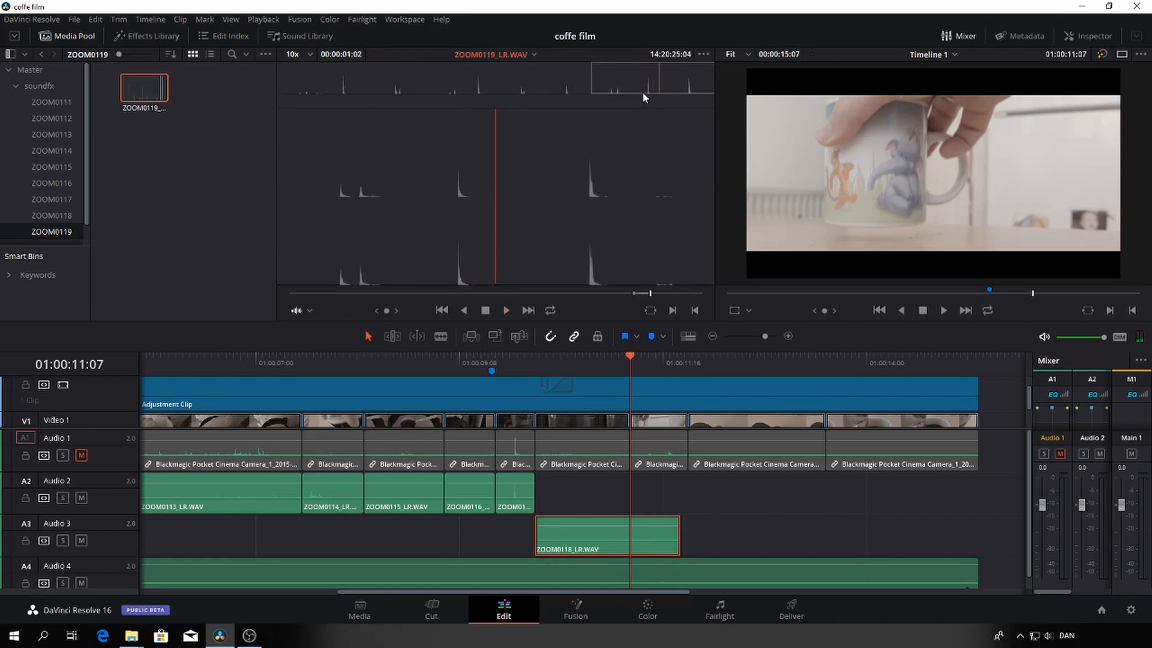
drag(614, 145, 633, 501)
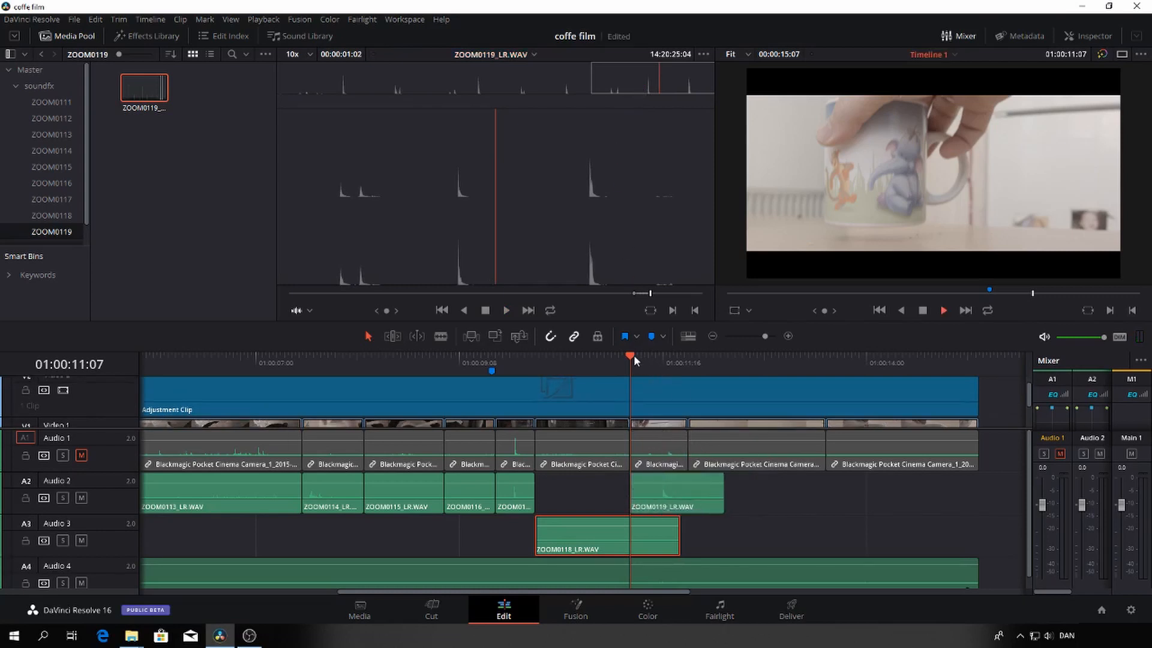
Trim the ZOOM0119_LR.WAV clip's end to the end of the mug shot and play the shot to check its sync
key(space)
key(space)
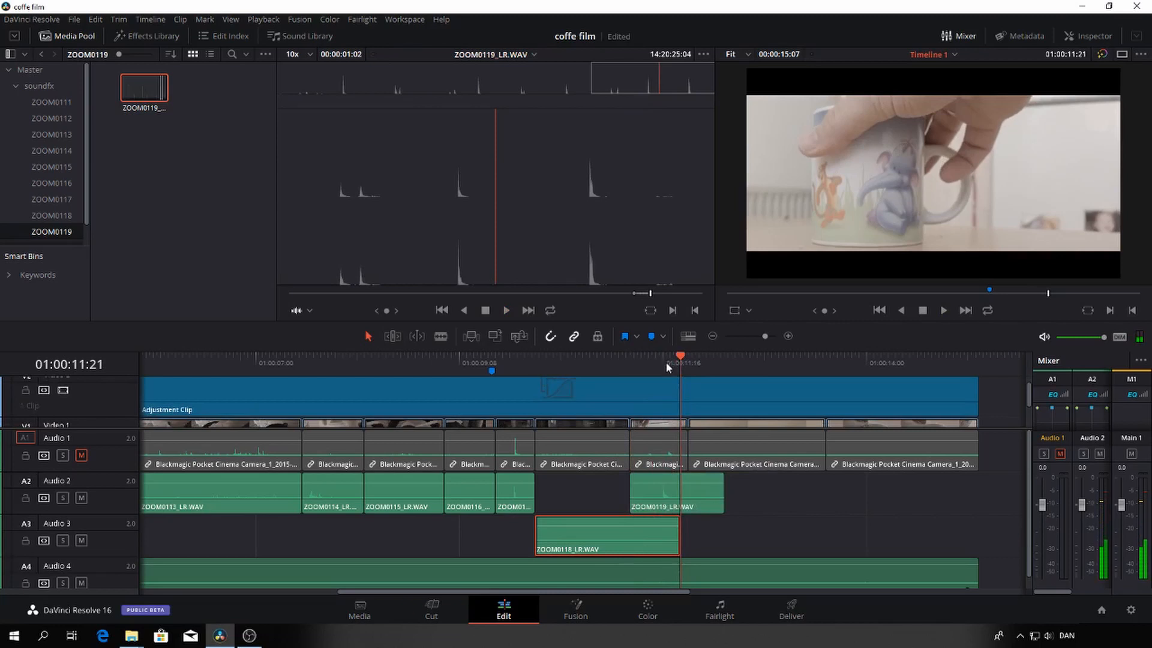
click(662, 361)
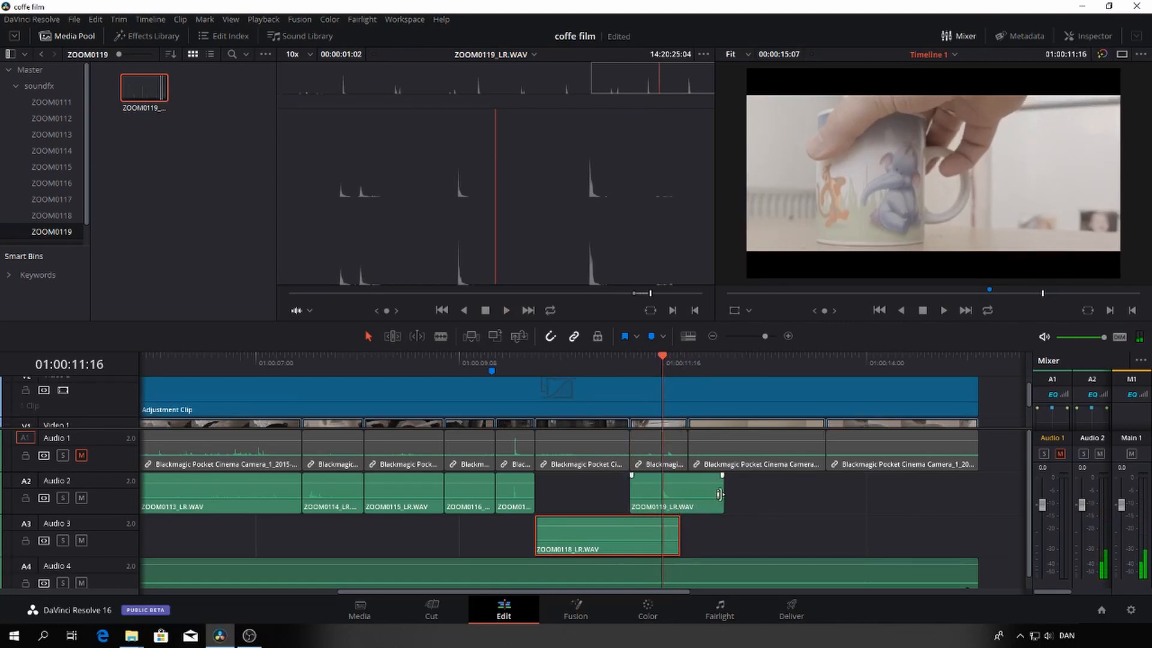
drag(721, 489, 681, 489)
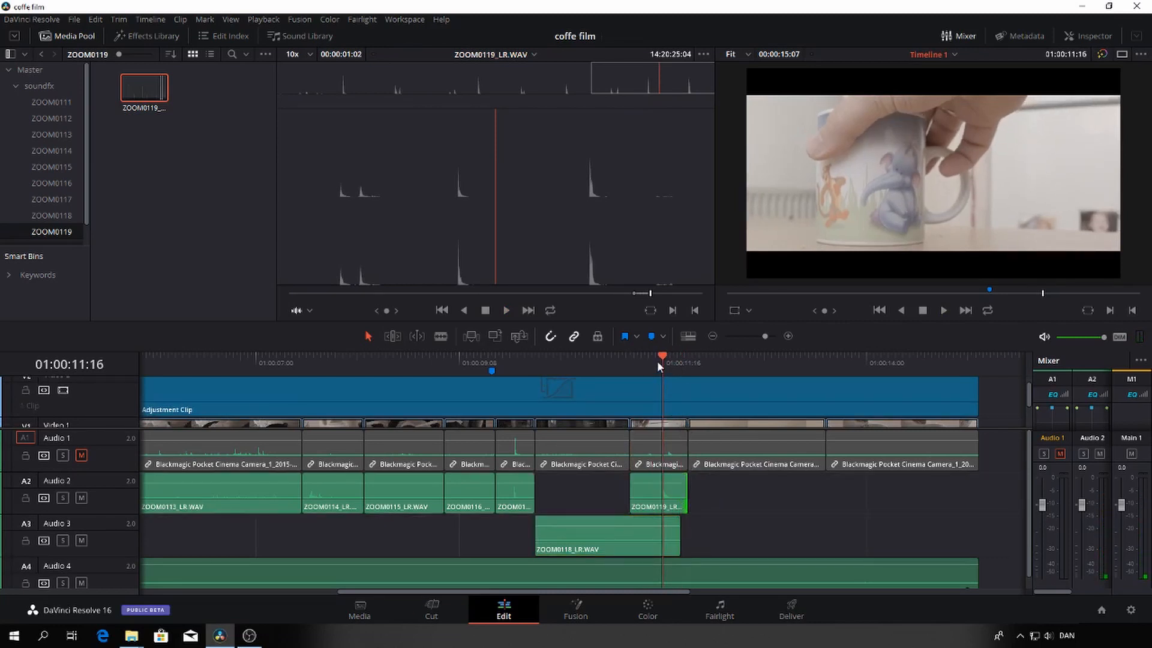
click(639, 358)
key(space)
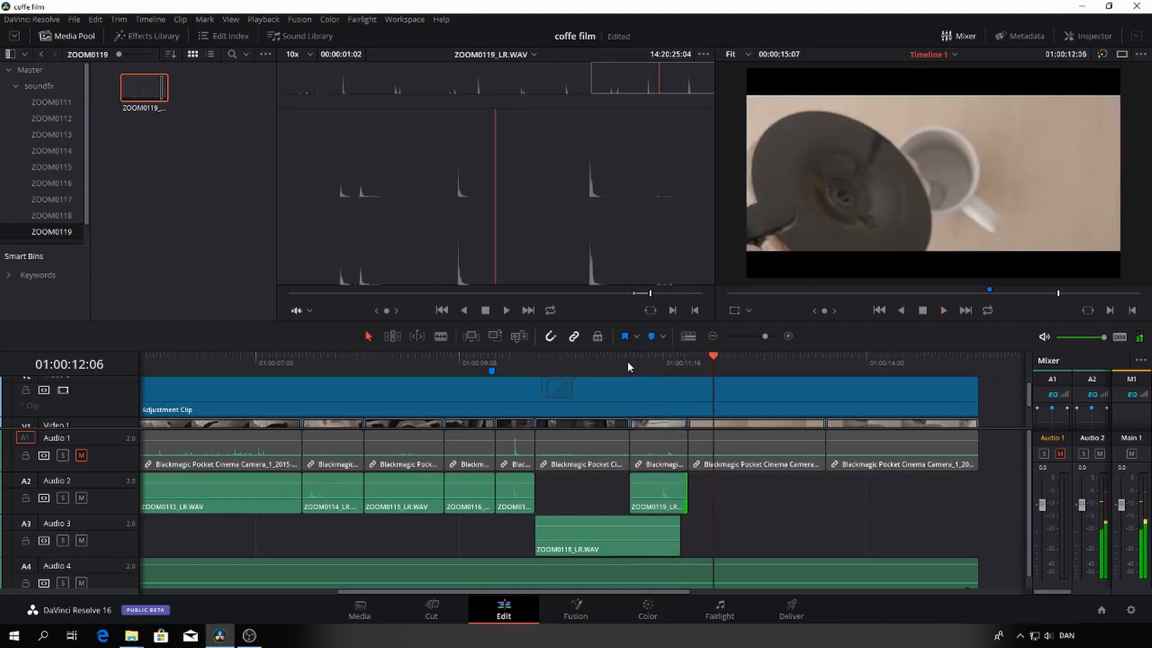
click(630, 362)
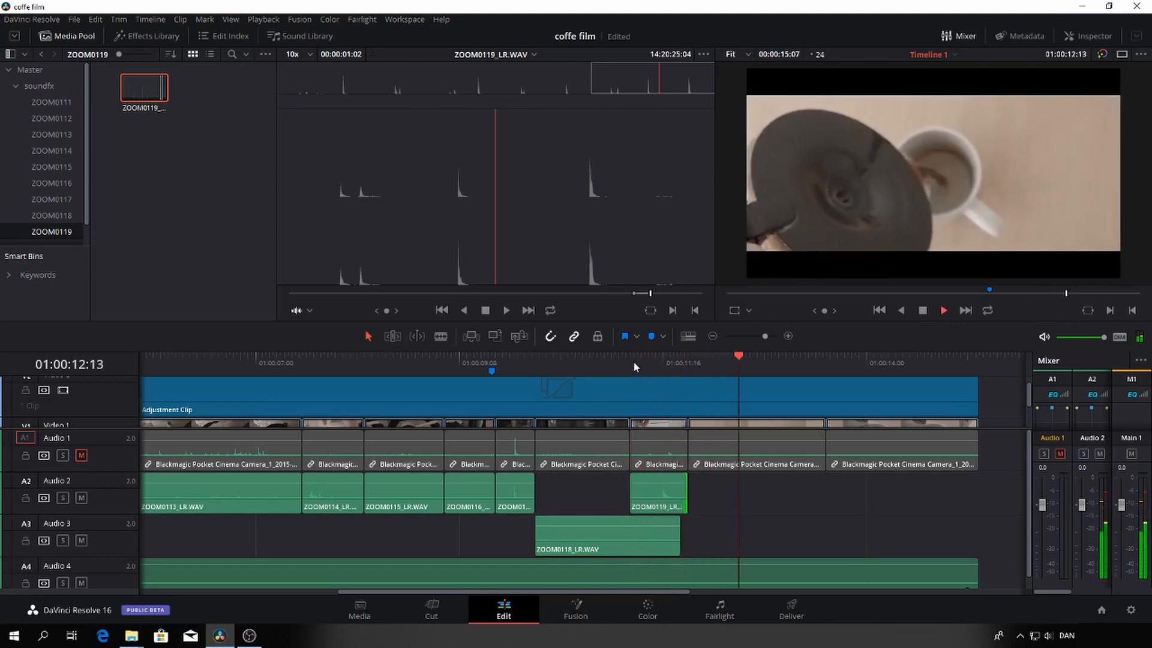
Play the timeline from the kettle shot through the mug shot into the pouring shot to check the sound transitions
click(634, 362)
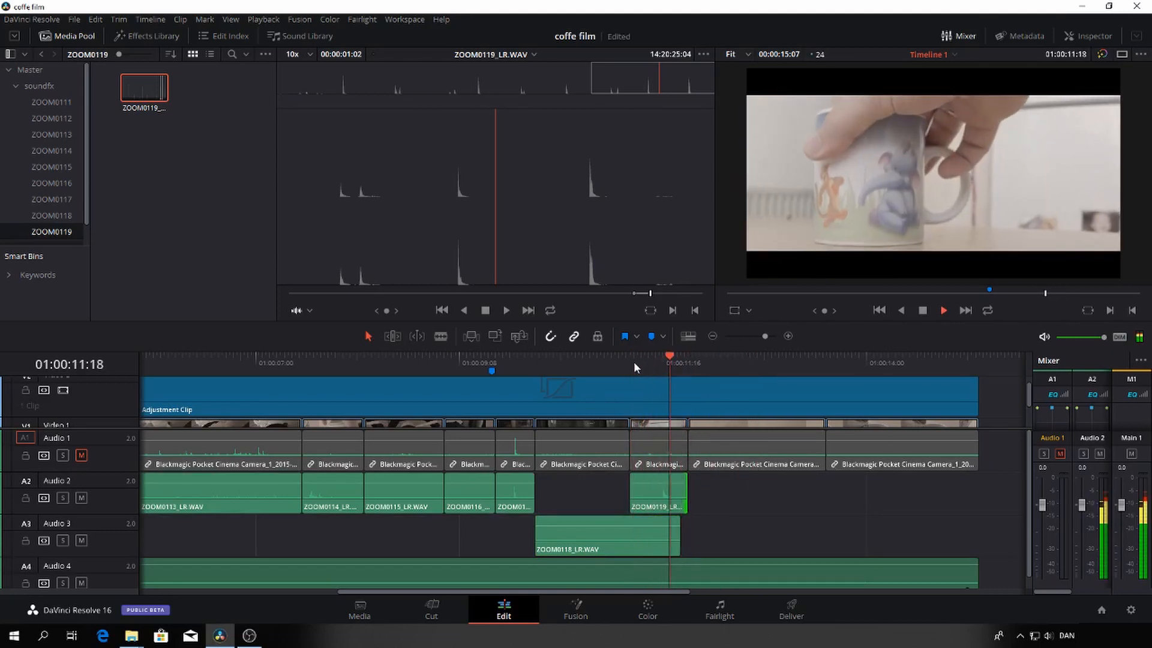
key(space)
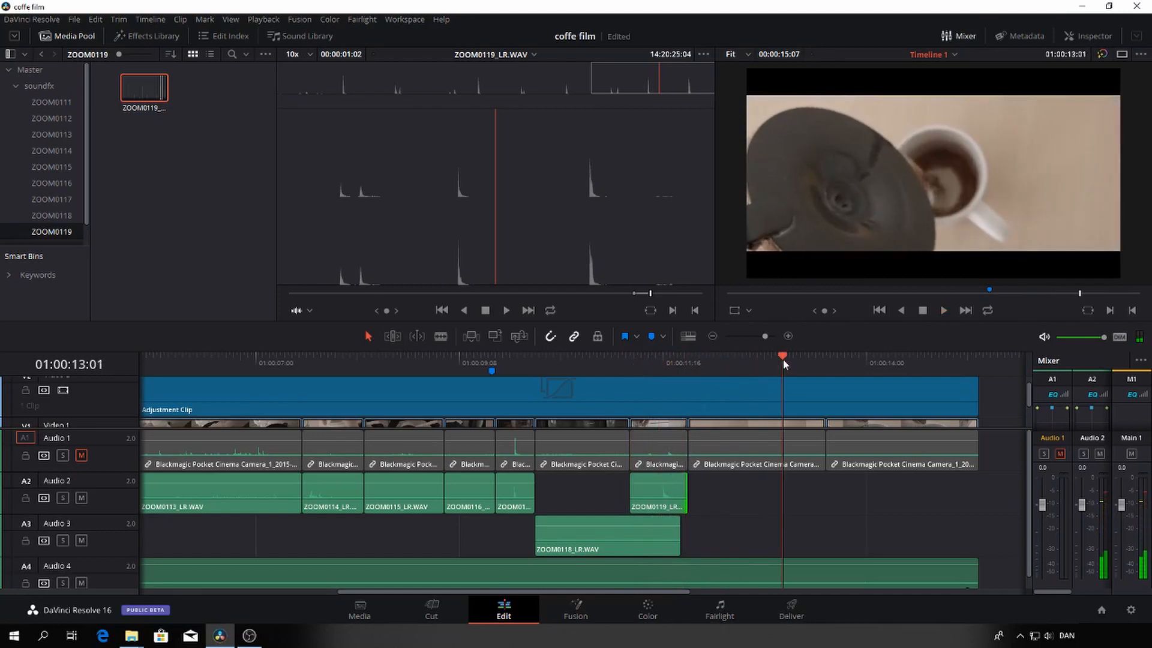
drag(783, 359, 568, 382)
key(space)
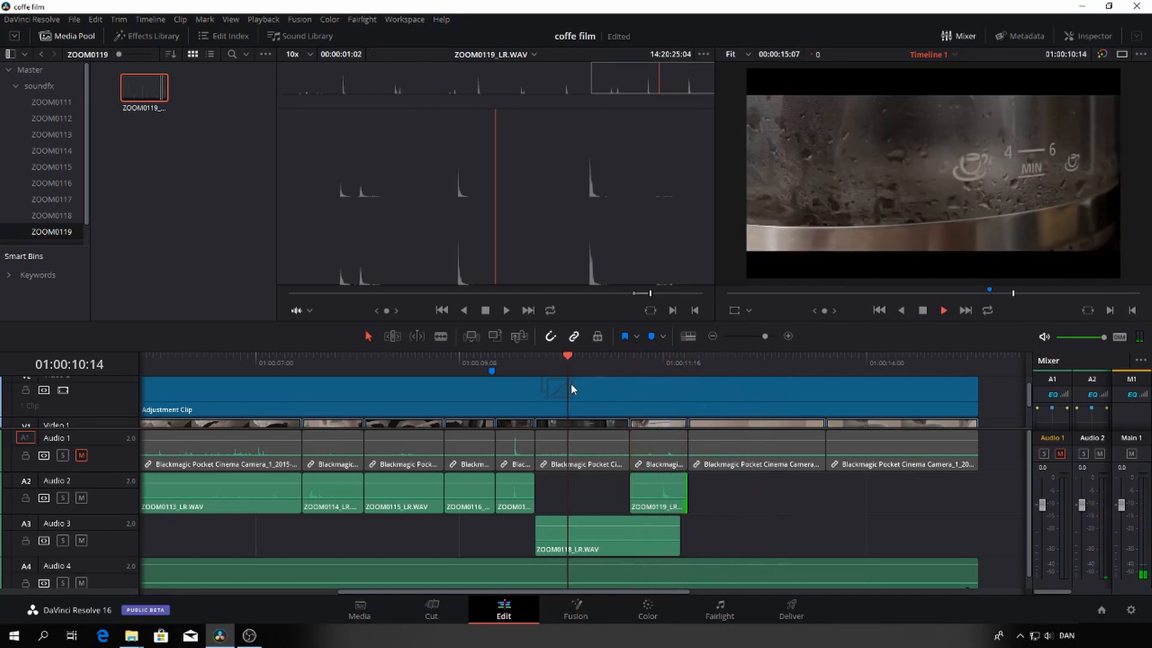
key(space)
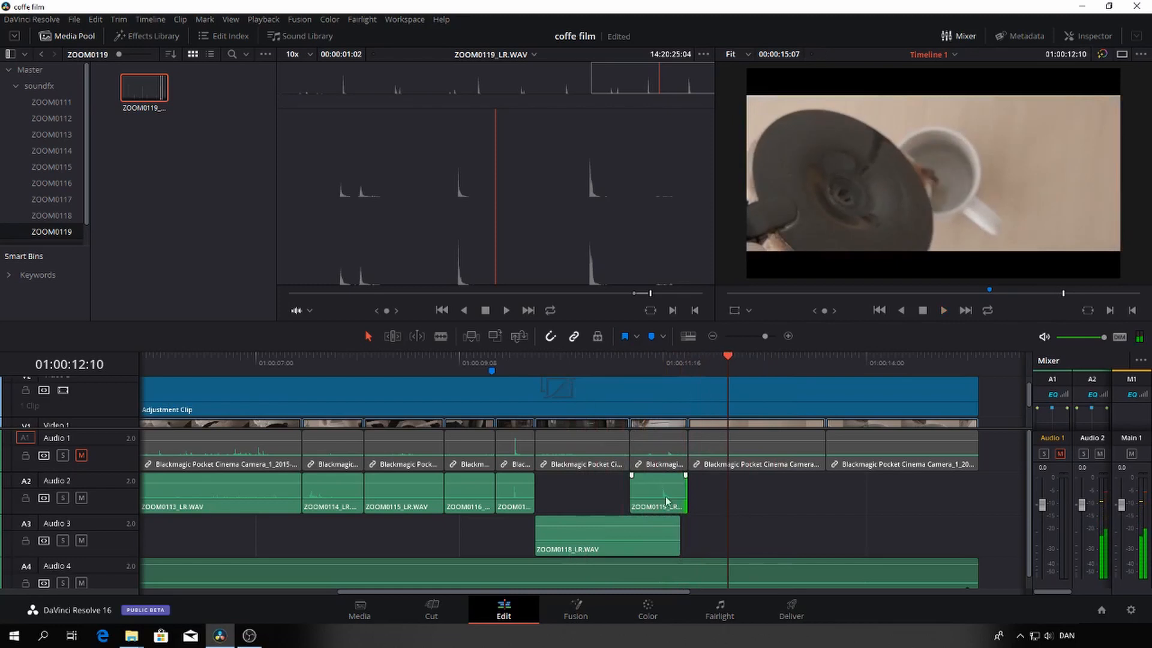
Extend the ZOOM0118_LR.WAV clip on Audio 3 just past the mug shot's end, add a short fade-out, and play the transition
mouse_move(680, 538)
mouse_down()
mouse_move(702, 538)
mouse_move(703, 527)
mouse_move(673, 518)
mouse_up()
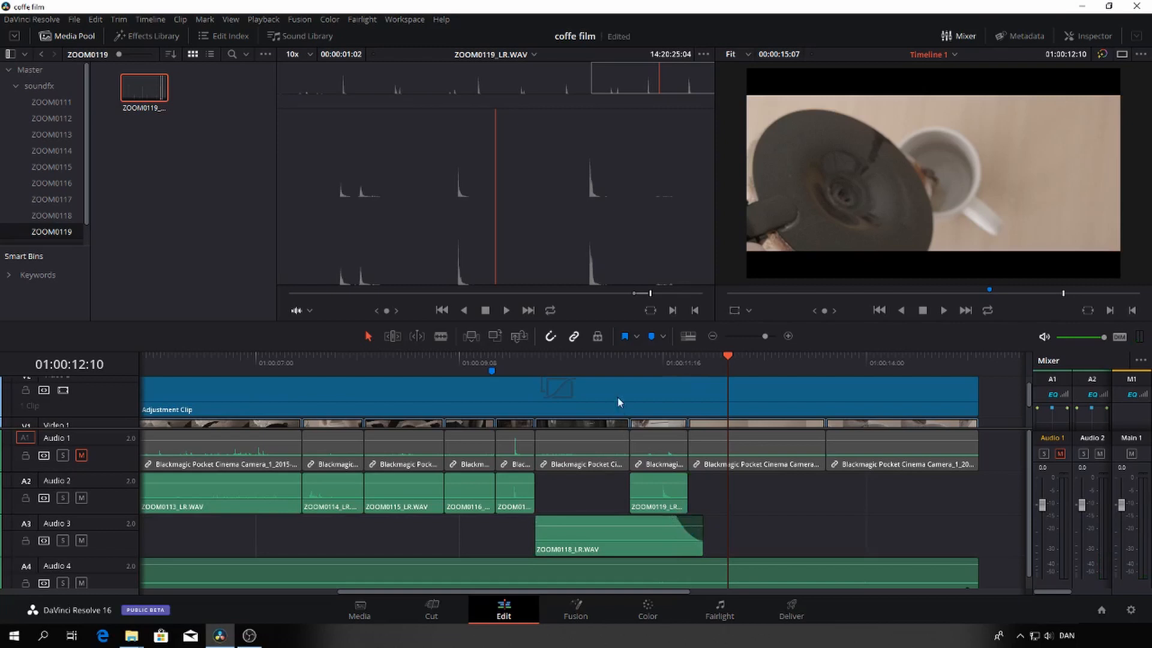
drag(621, 364, 604, 364)
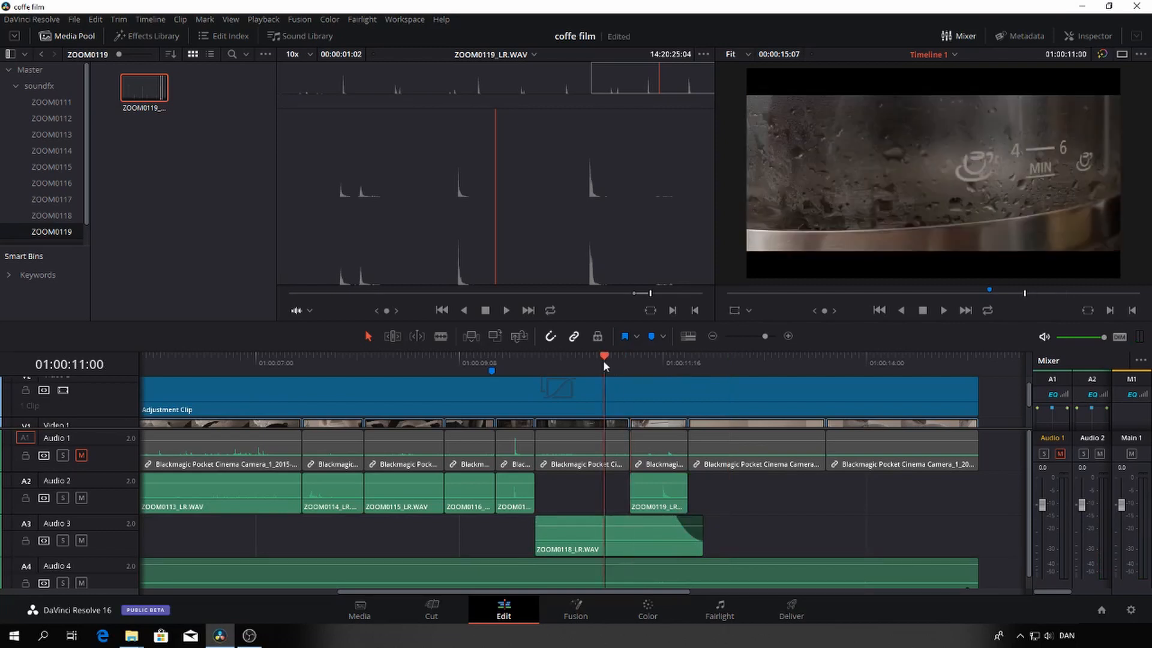
key(space)
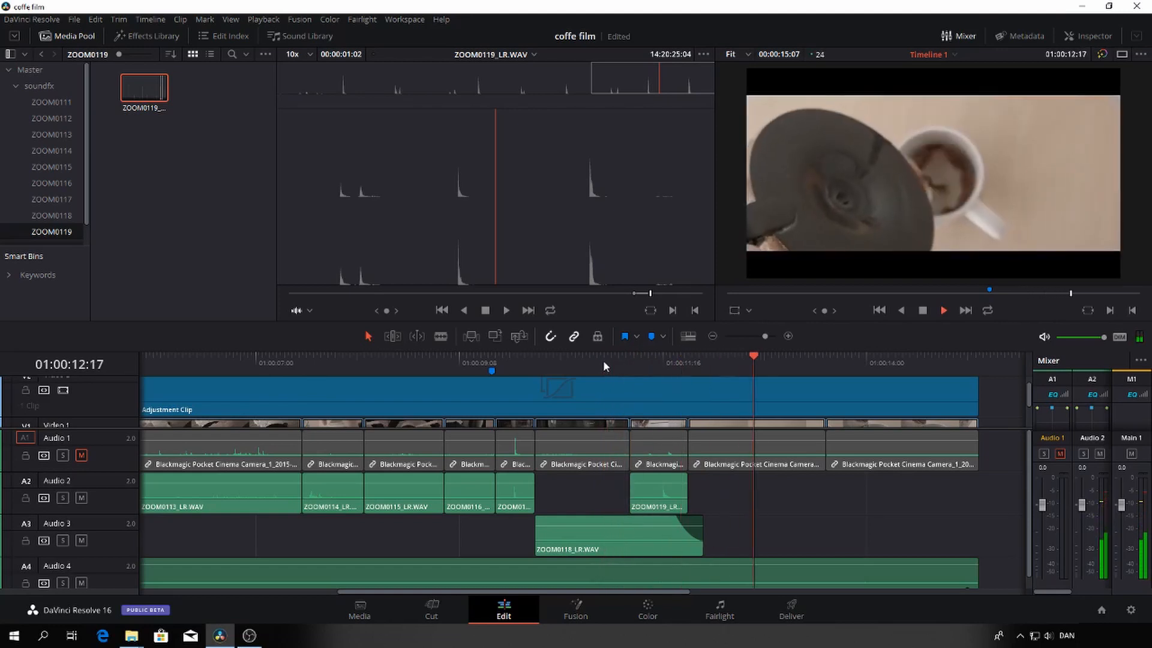
key(space)
drag(763, 361, 536, 382)
key(space)
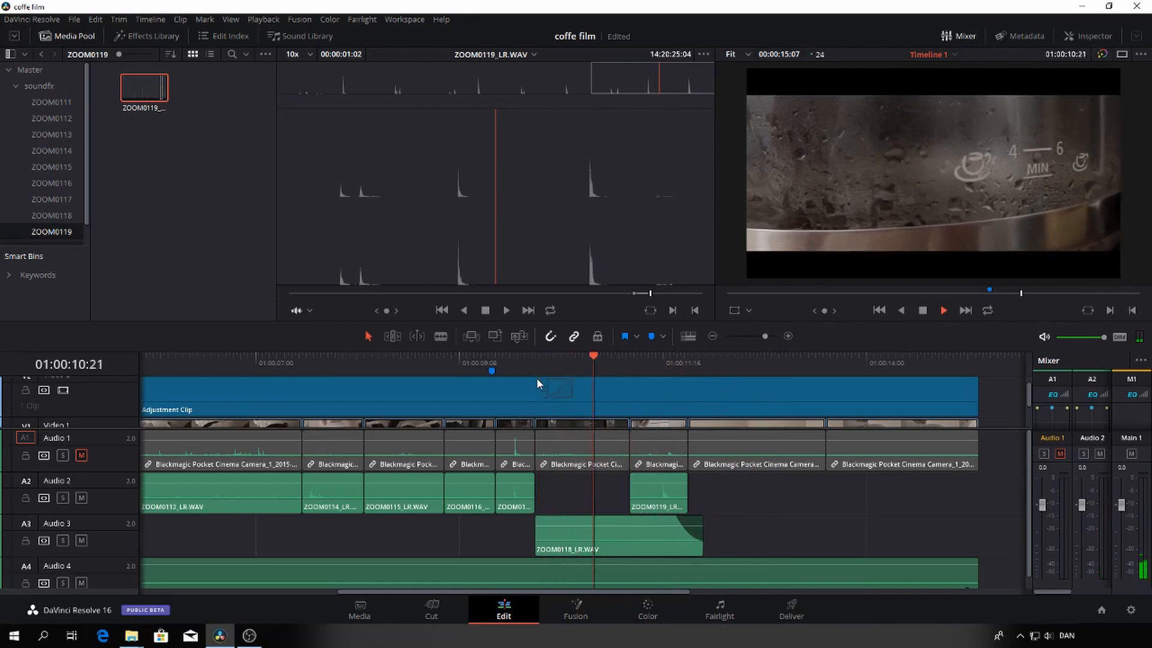
key(space)
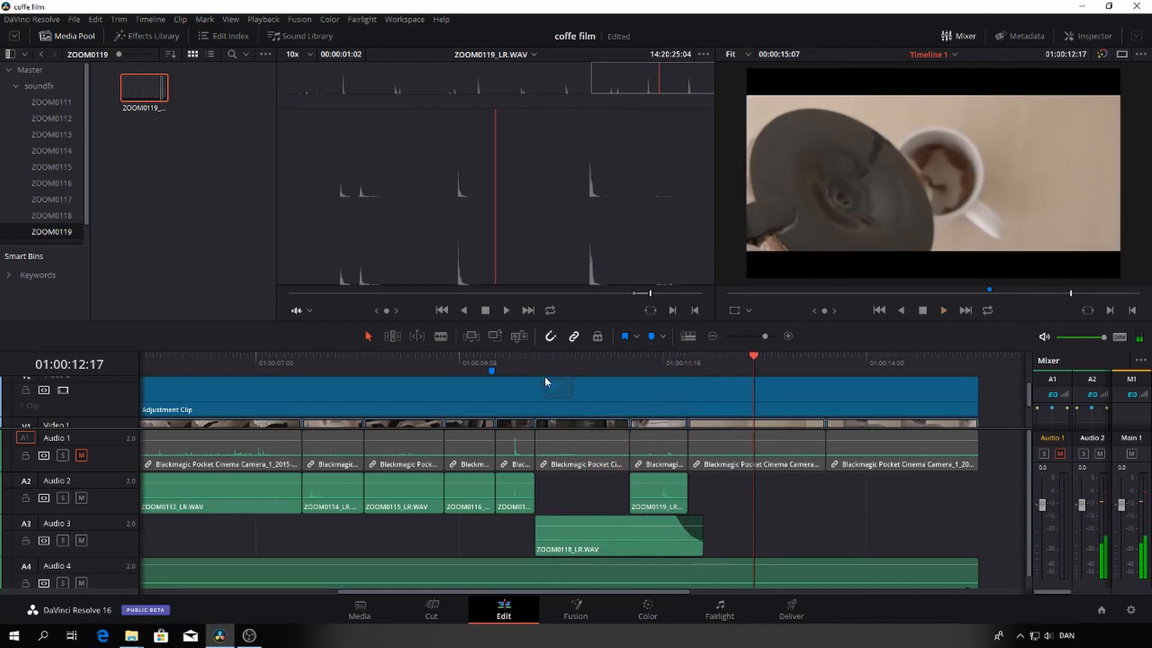
Set the playhead to 01:00:11:23, open ZOOM0120_LR.WAV from its bin, audition it, and mark the in point for the pouring sound
drag(753, 359, 690, 375)
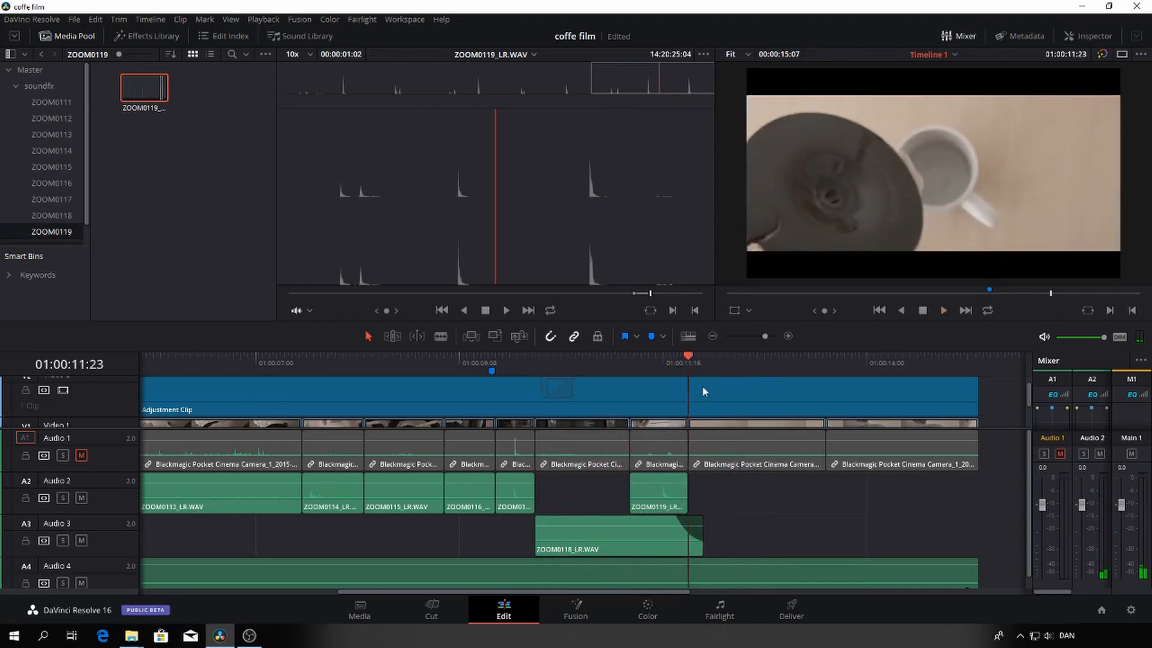
scroll(60, 229, down, 1)
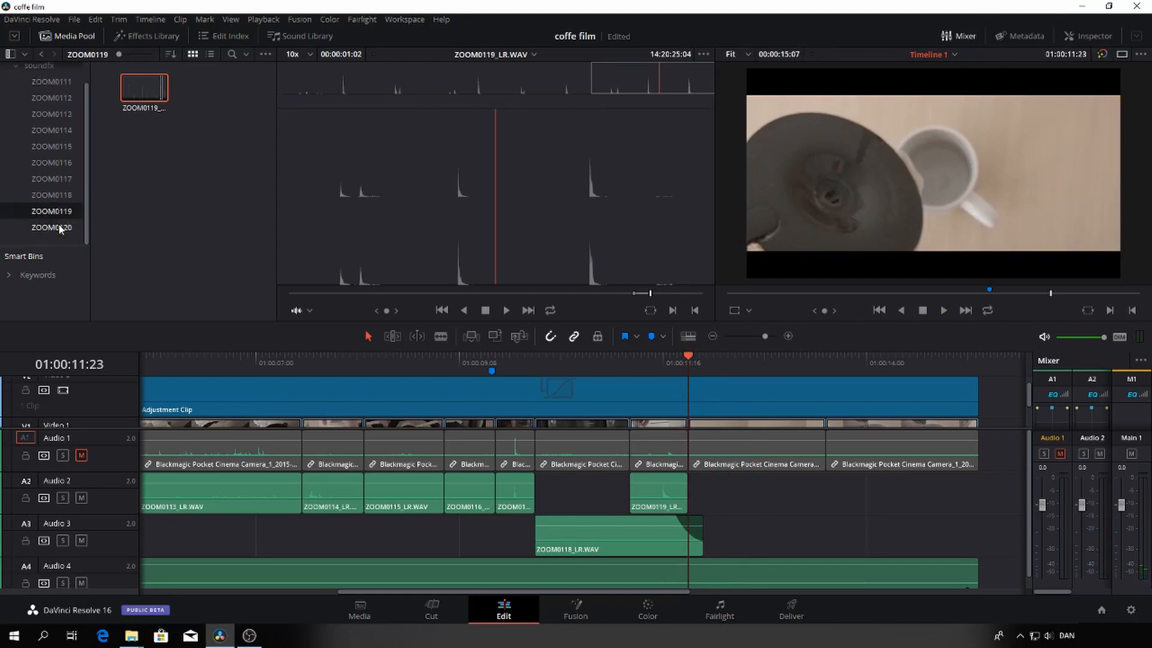
click(60, 229)
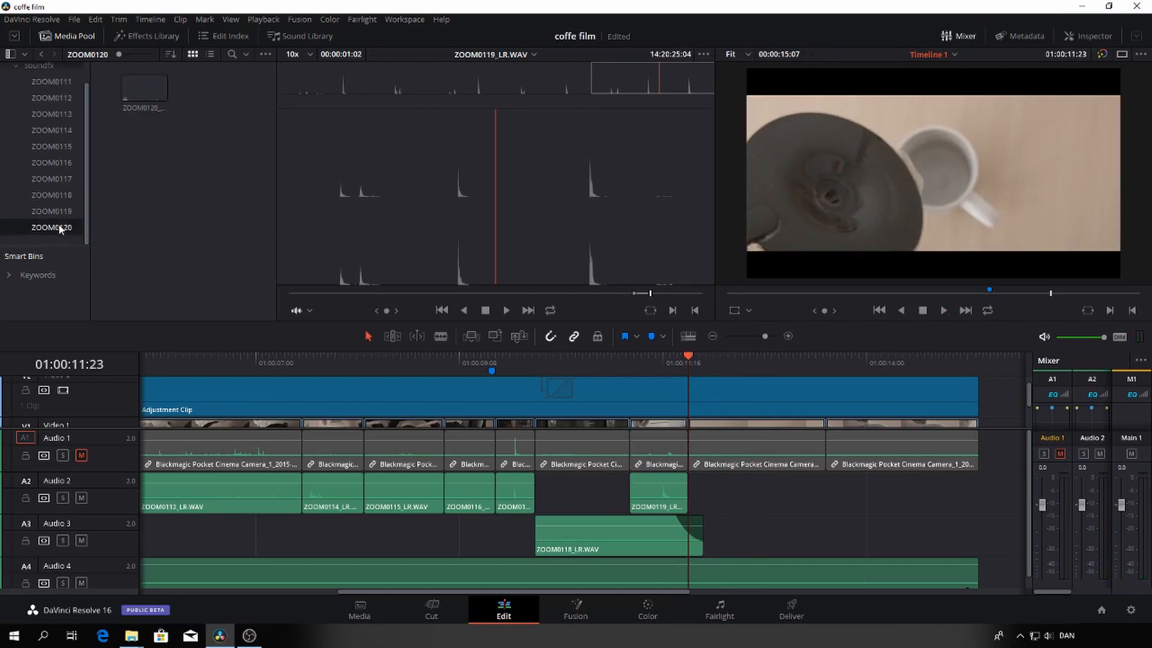
click(146, 94)
key(space)
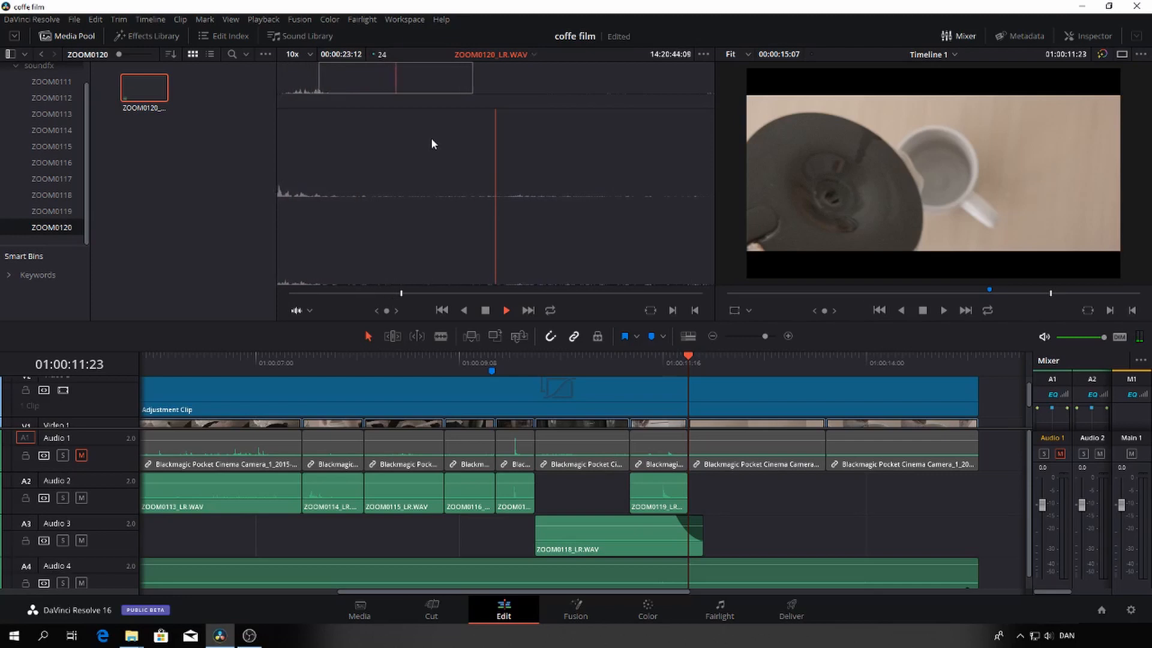
key(space)
key(i)
Audition the rest of ZOOM0120_LR.WAV and mark its out point at 14:21:00:16
key(space)
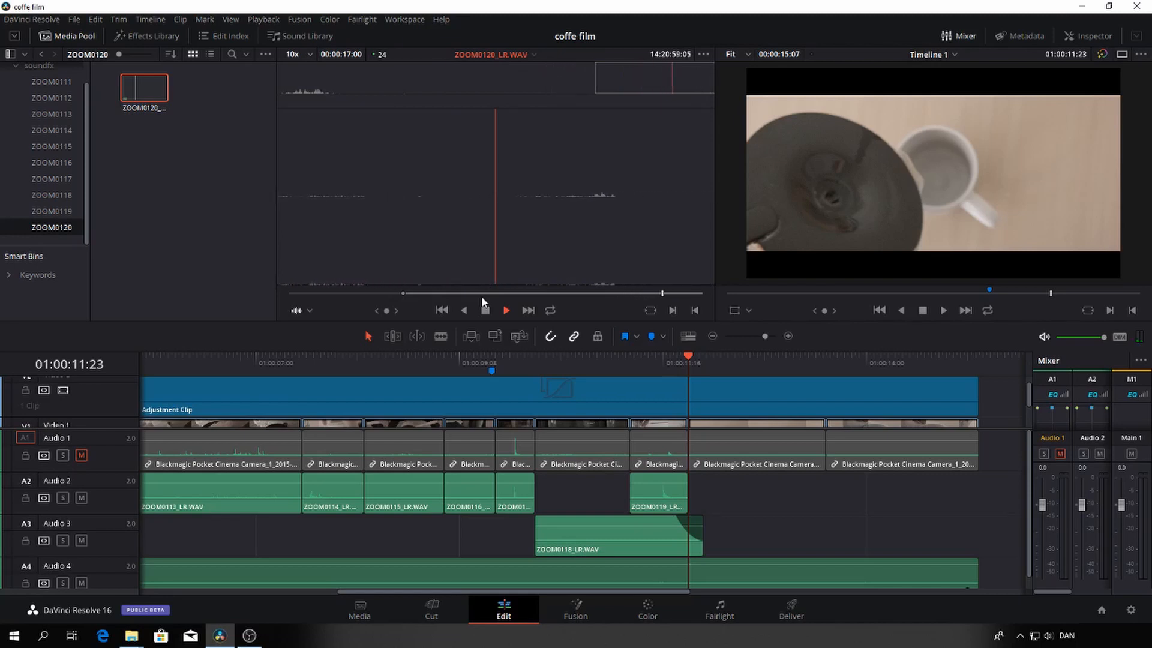
key(space)
key(space)
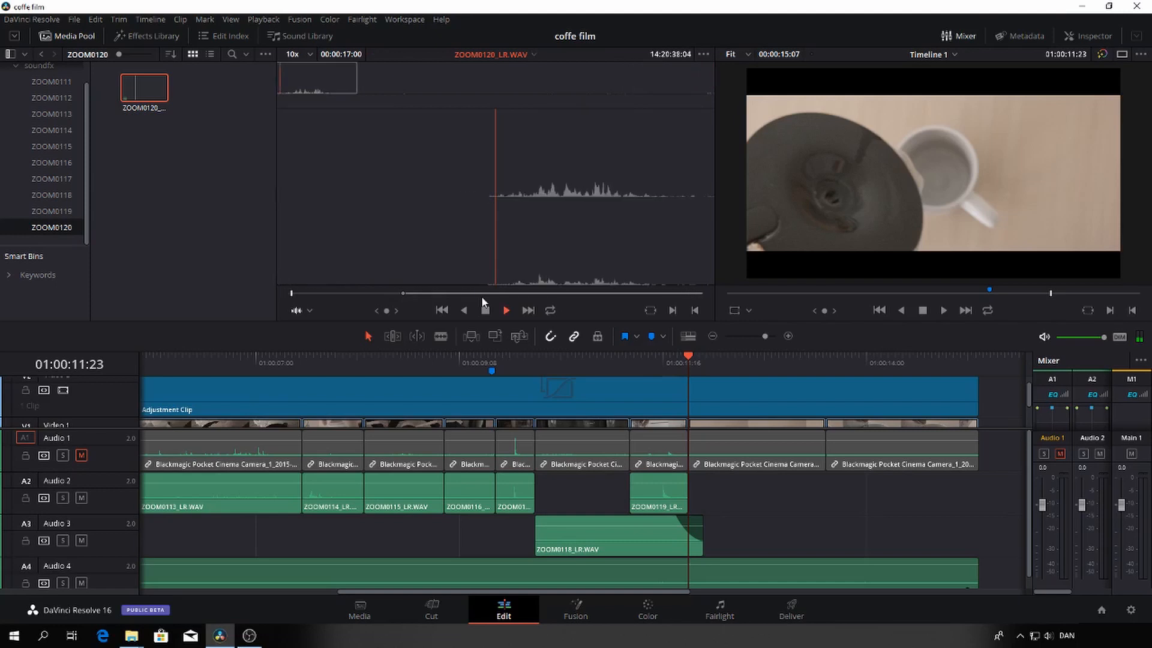
click(667, 292)
key(space)
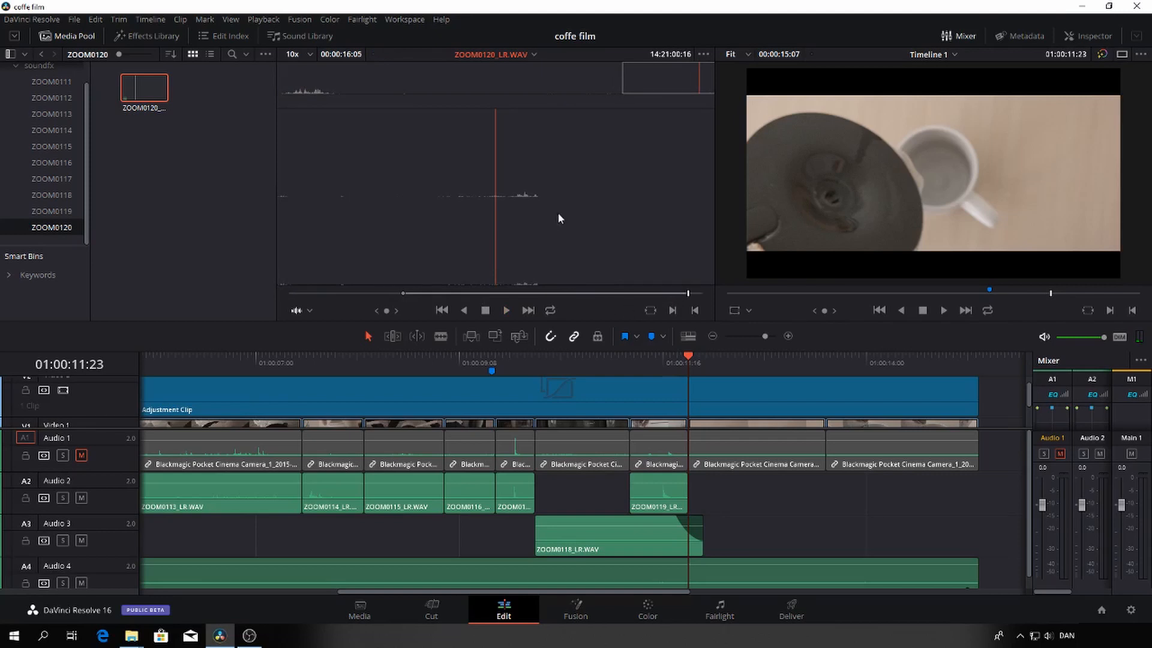
Place the marked ZOOM0120_LR.WAV range on Audio 2 at the first pouring shot's start, 01:00:11:23, and play both pouring shots
drag(722, 417, 708, 504)
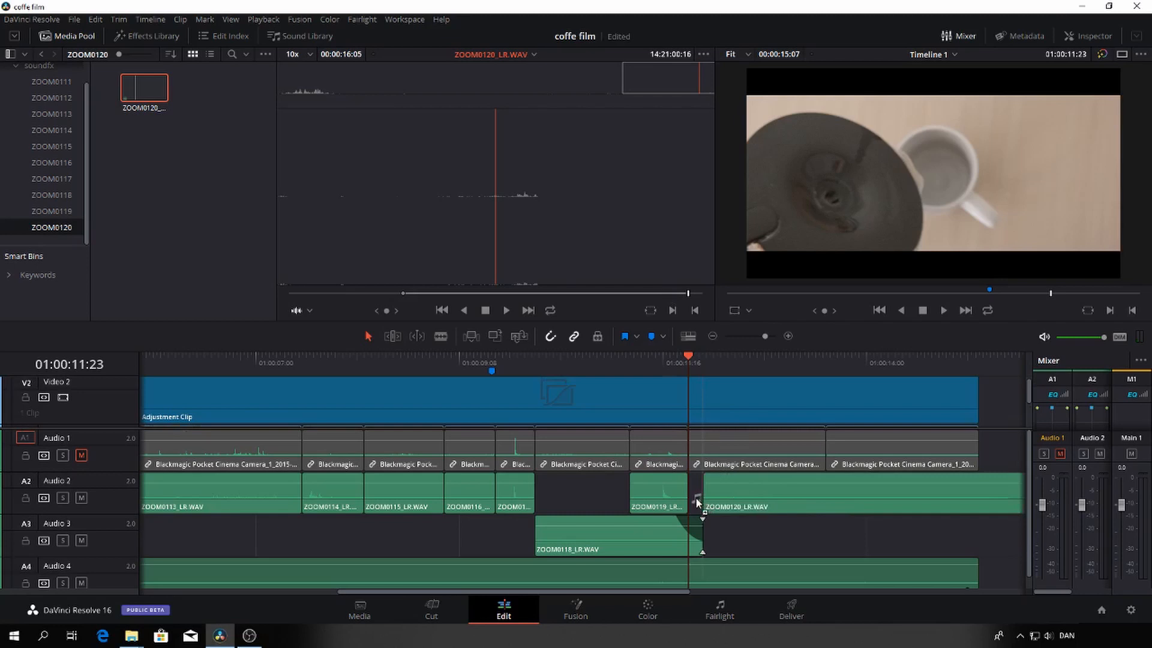
drag(719, 488, 712, 492)
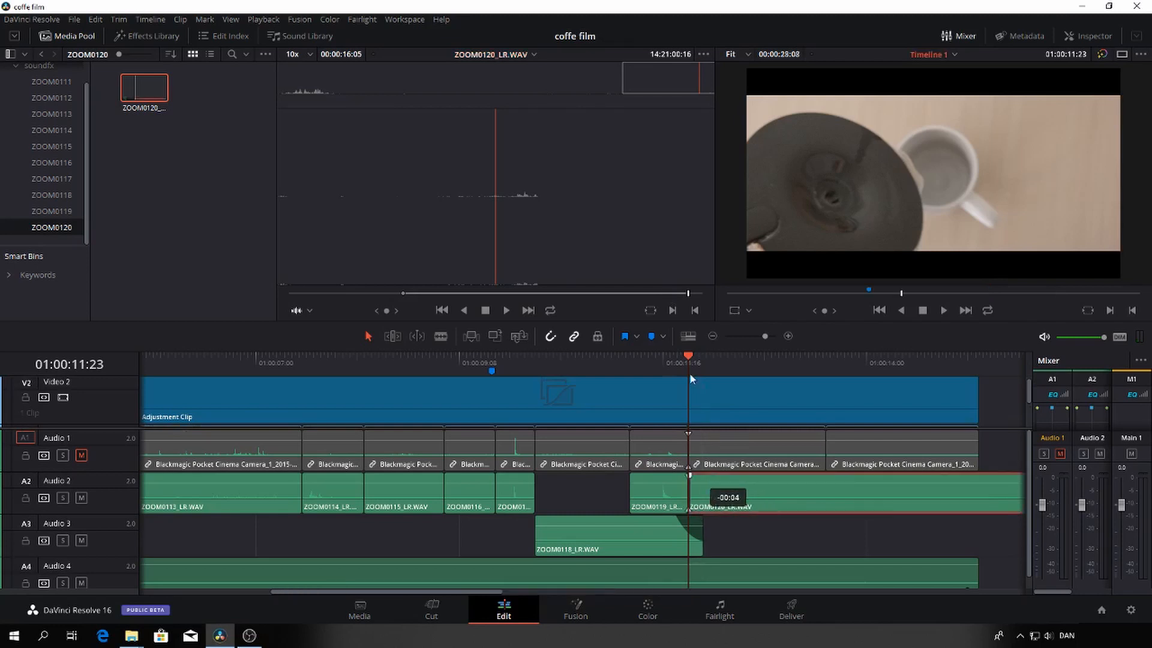
drag(690, 377, 689, 377)
click(668, 358)
key(space)
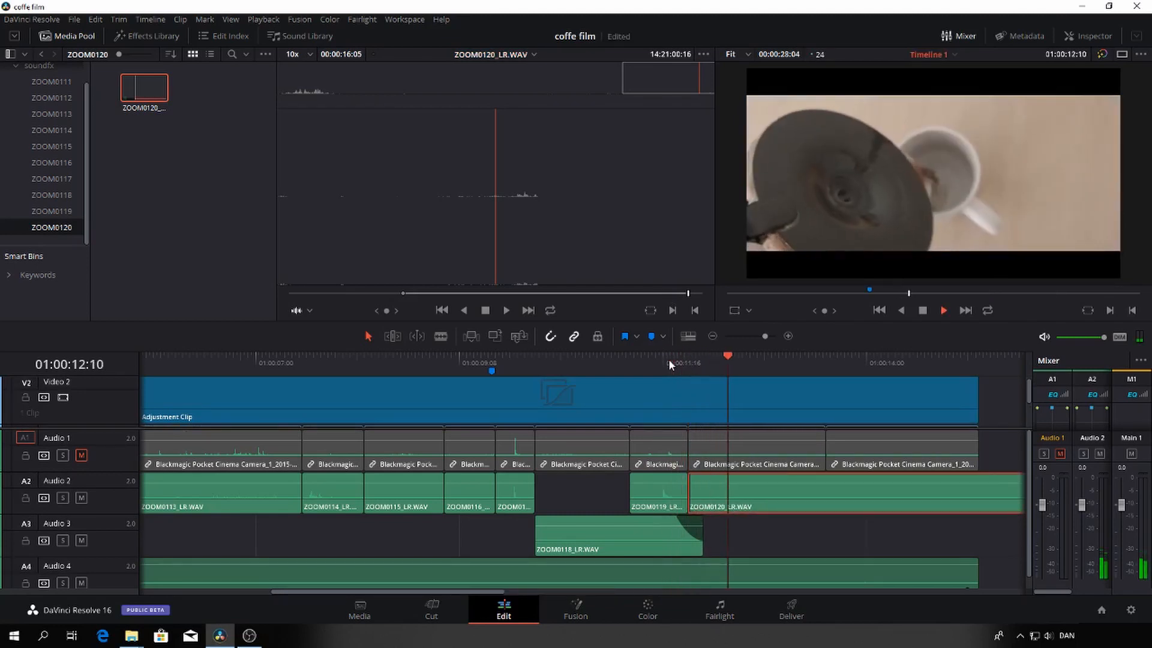
click(673, 357)
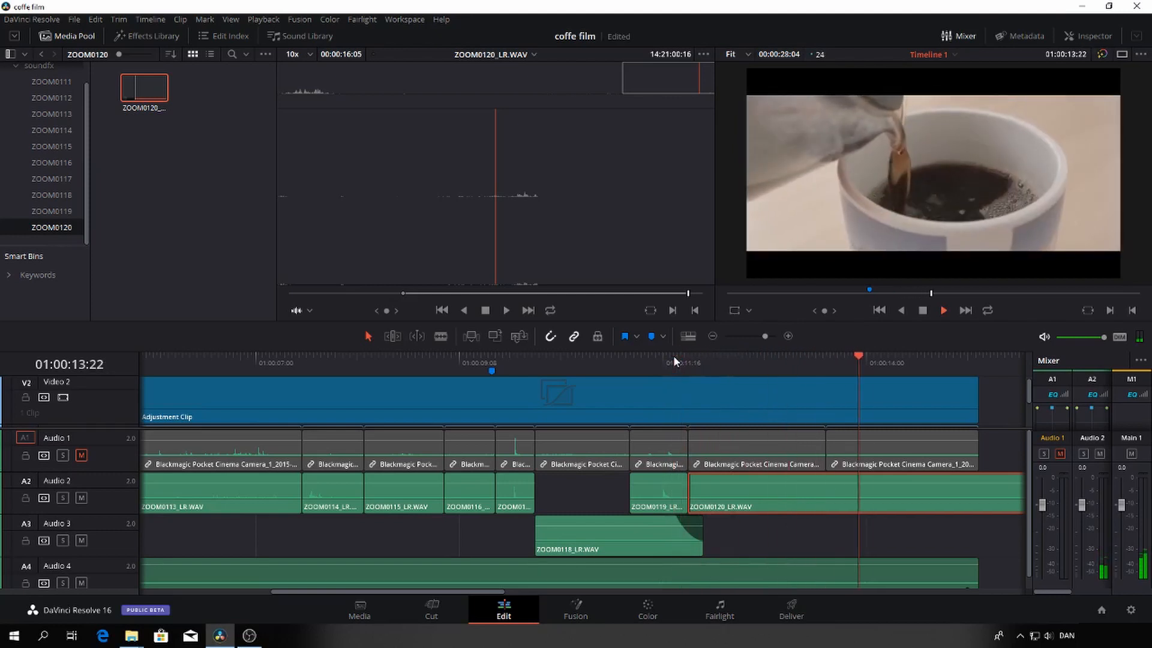
key(space)
Split the ZOOM0120_LR.WAV clip on Audio 2 at the start of the last pouring shot, 01:00:13:13
drag(768, 338, 753, 333)
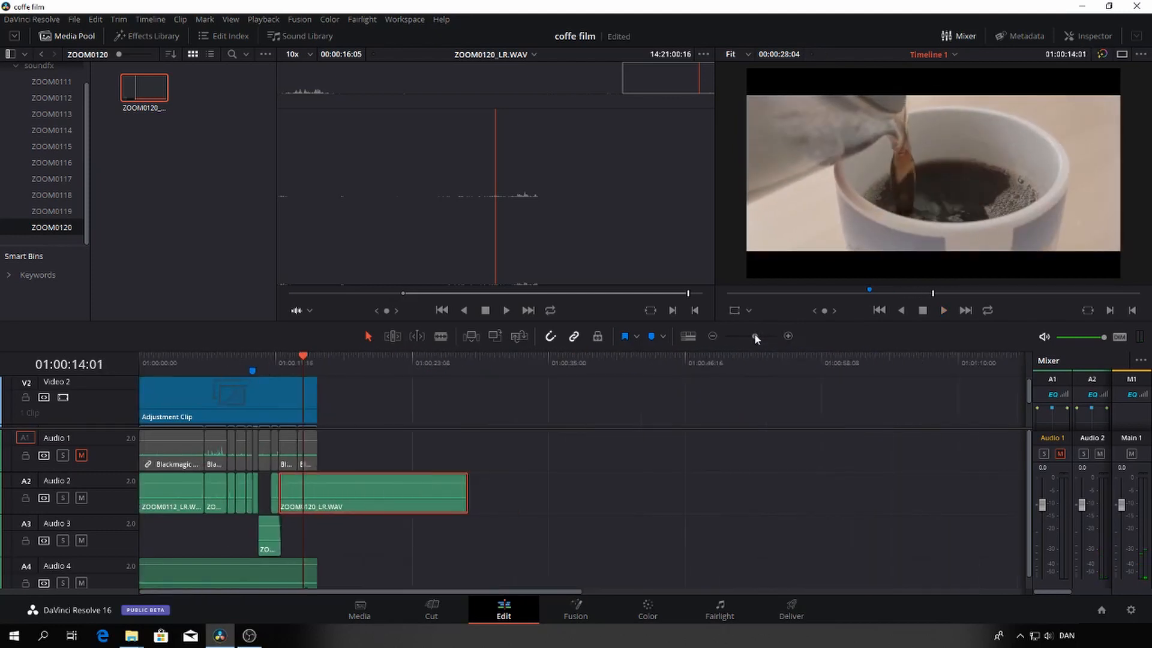
key(Up)
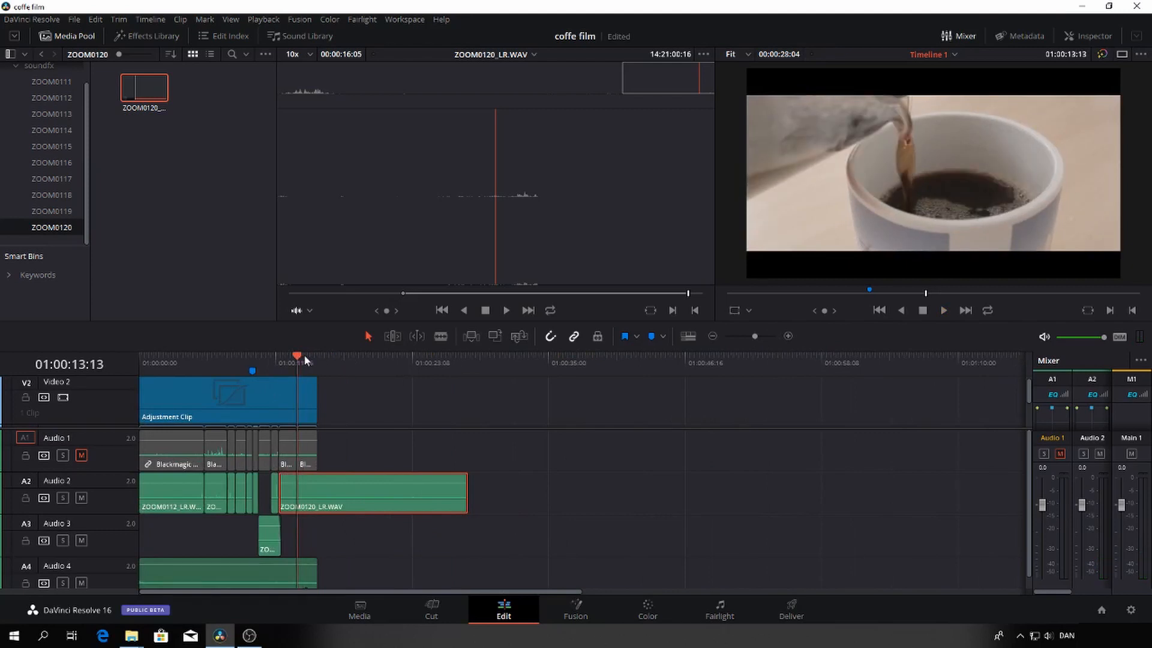
key(b)
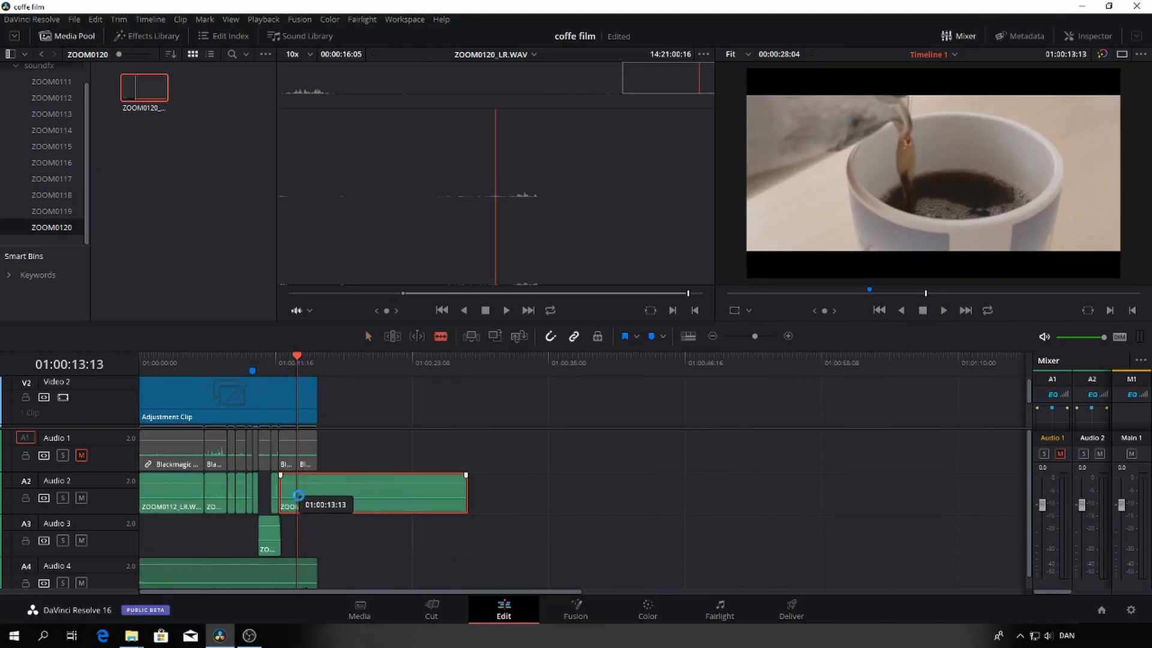
click(298, 496)
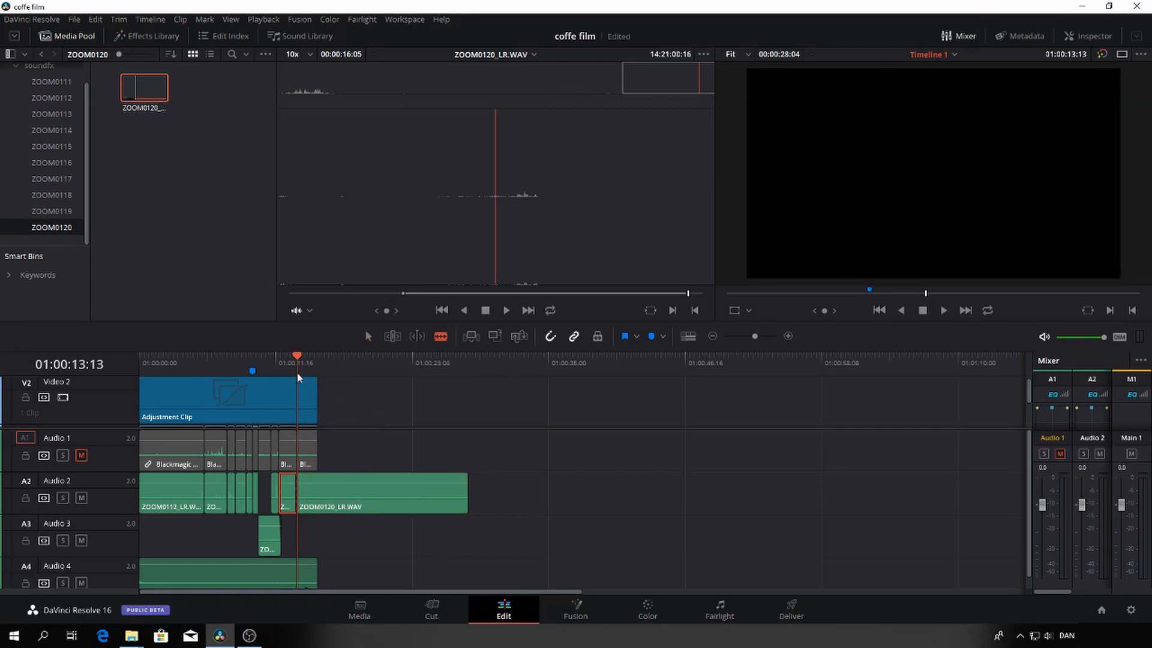
Split the long ZOOM0120_LR.WAV remainder at 01:00:25:02 and delete the piece between the two cuts
drag(298, 358, 423, 364)
key(space)
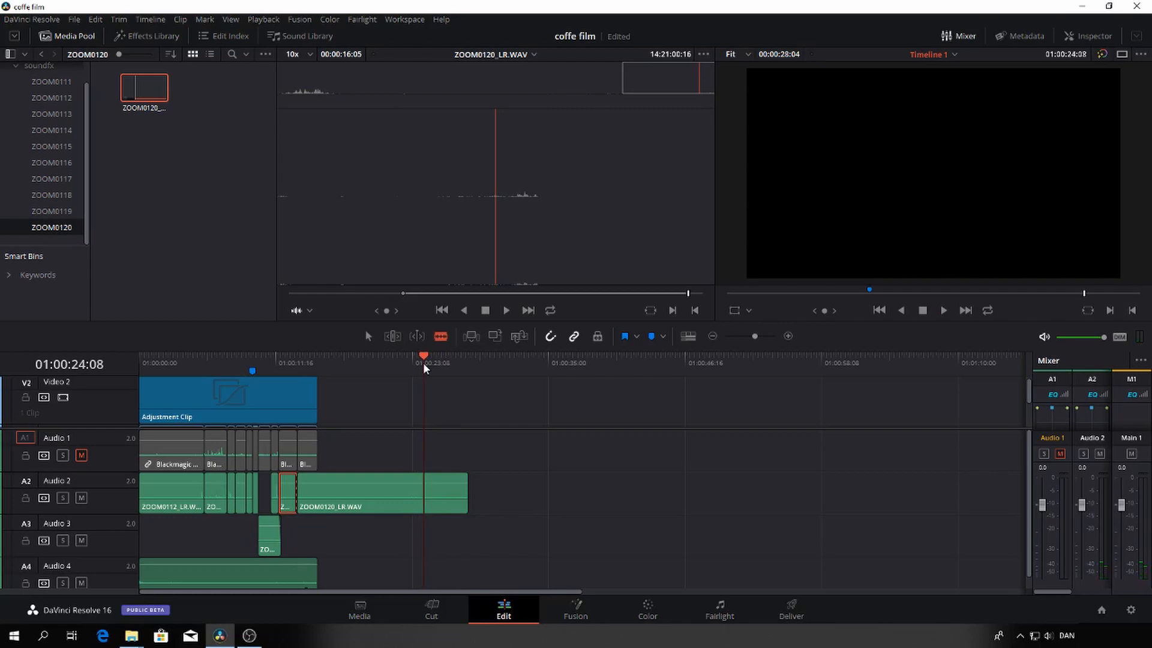
key(space)
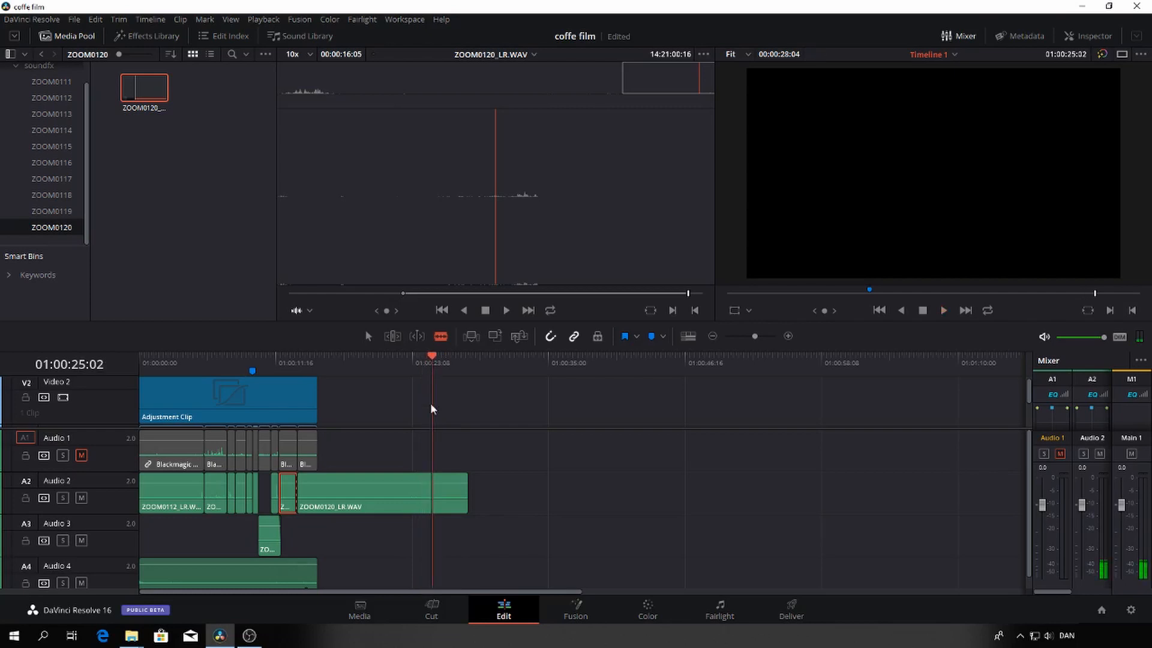
click(437, 501)
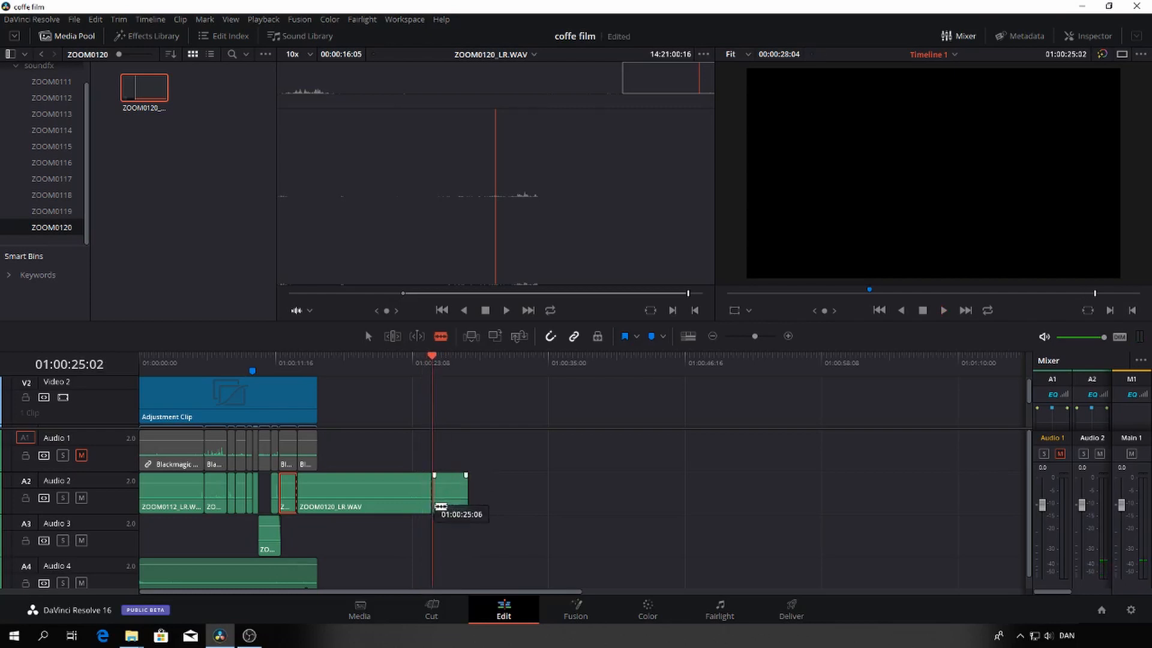
key(a)
click(390, 501)
key(BackSpace)
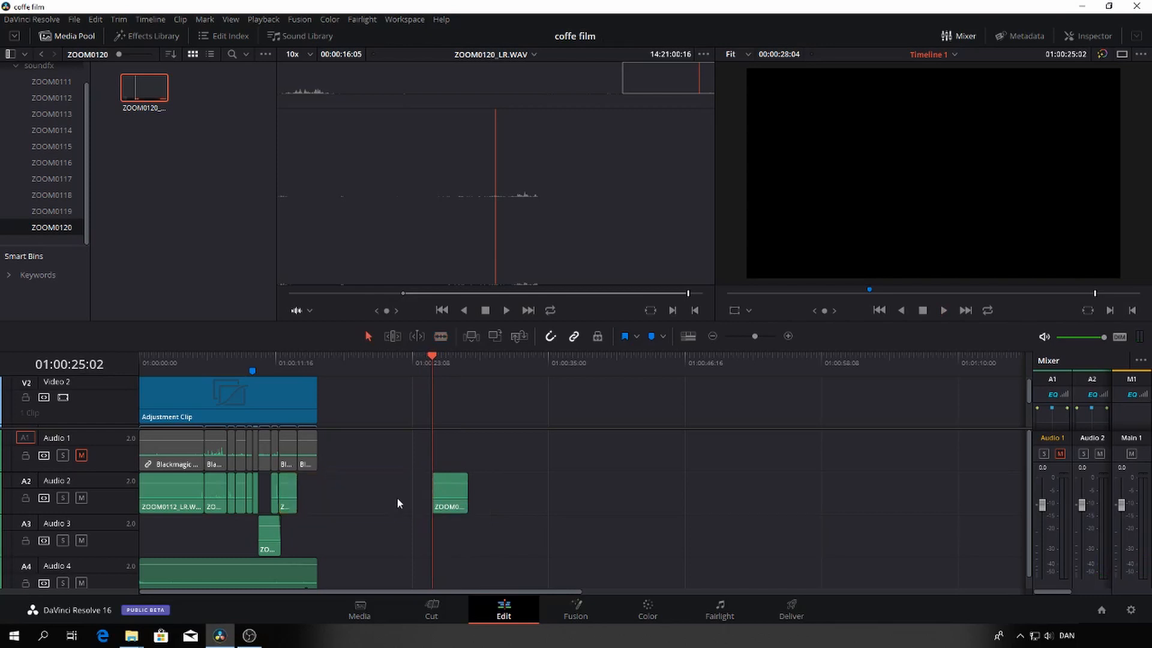
Move the remaining ZOOM0120_LR.WAV piece under the last pouring shot, trim it from 01:00:13:23 to the film's end, and play it
drag(453, 502, 310, 500)
click(305, 490)
drag(430, 363, 303, 372)
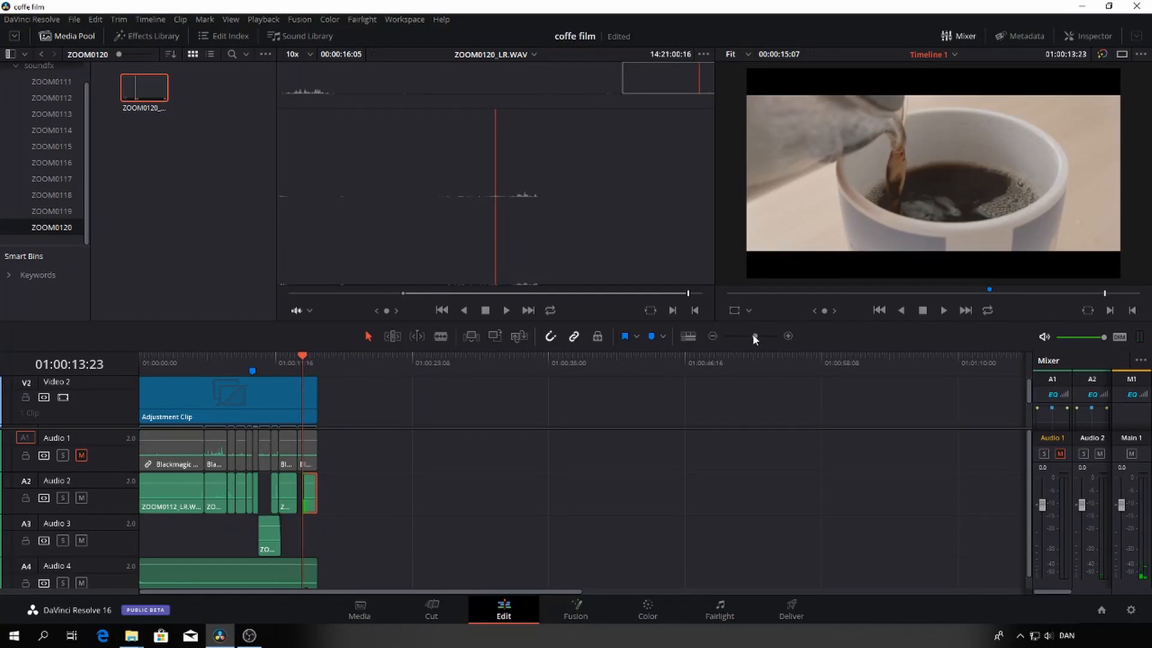
drag(754, 335, 764, 336)
key(space)
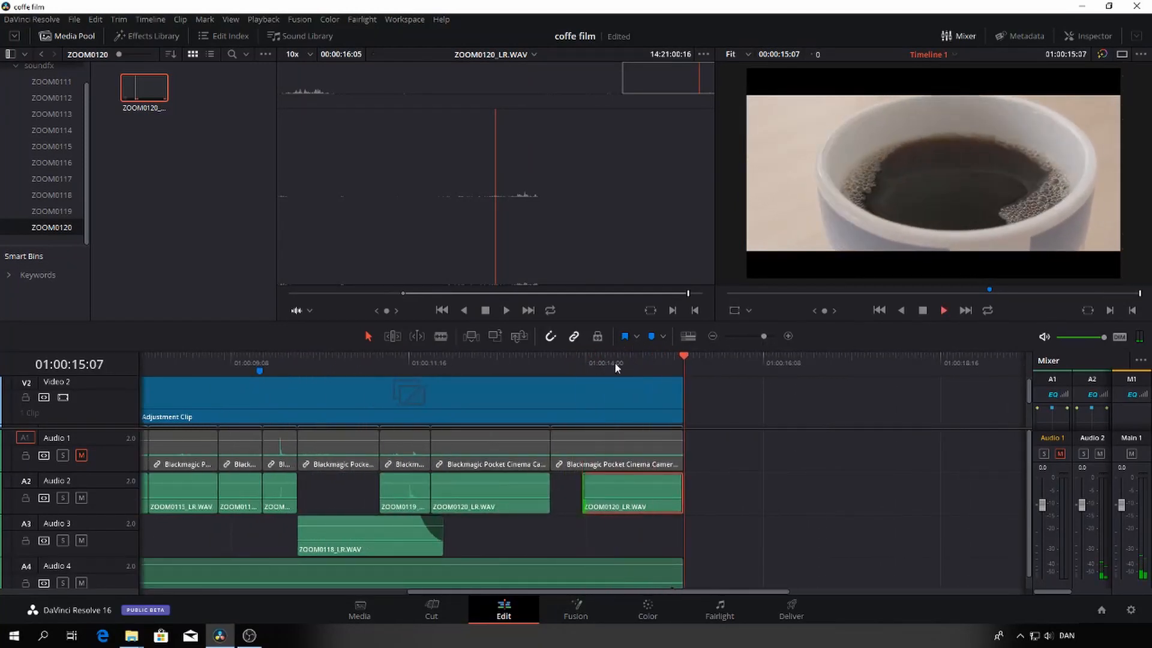
click(562, 369)
key(space)
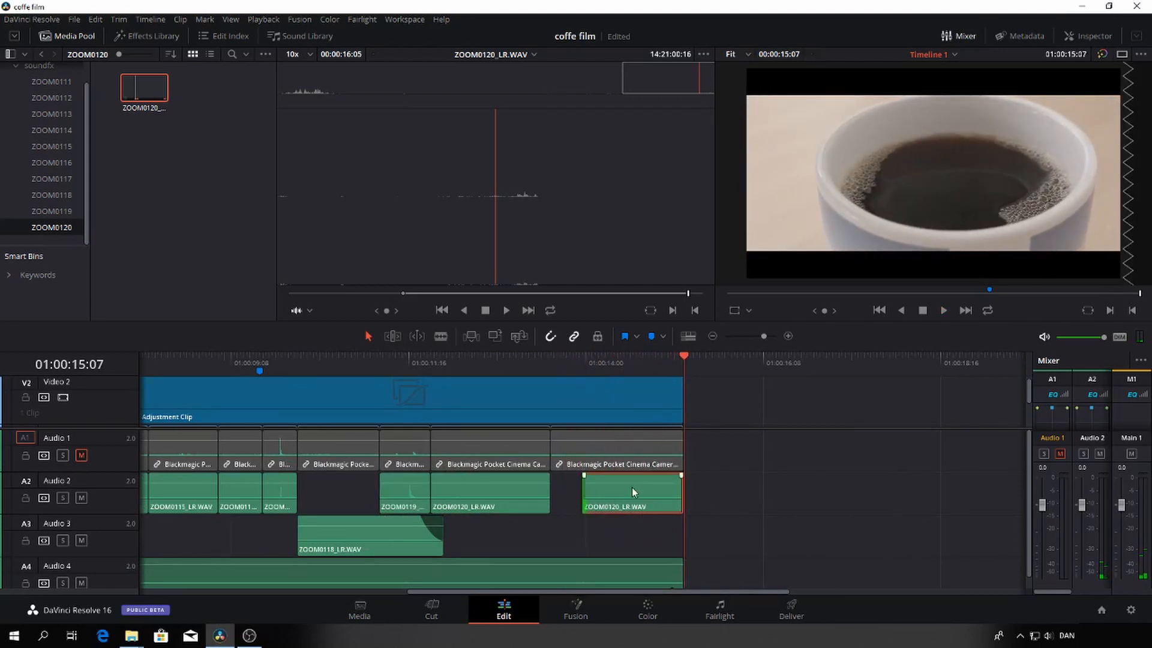
Shift the last ZOOM0120_LR.WAV clip past the film's end, keep its start at 01:00:13:23, and play it
drag(632, 488, 583, 493)
click(583, 366)
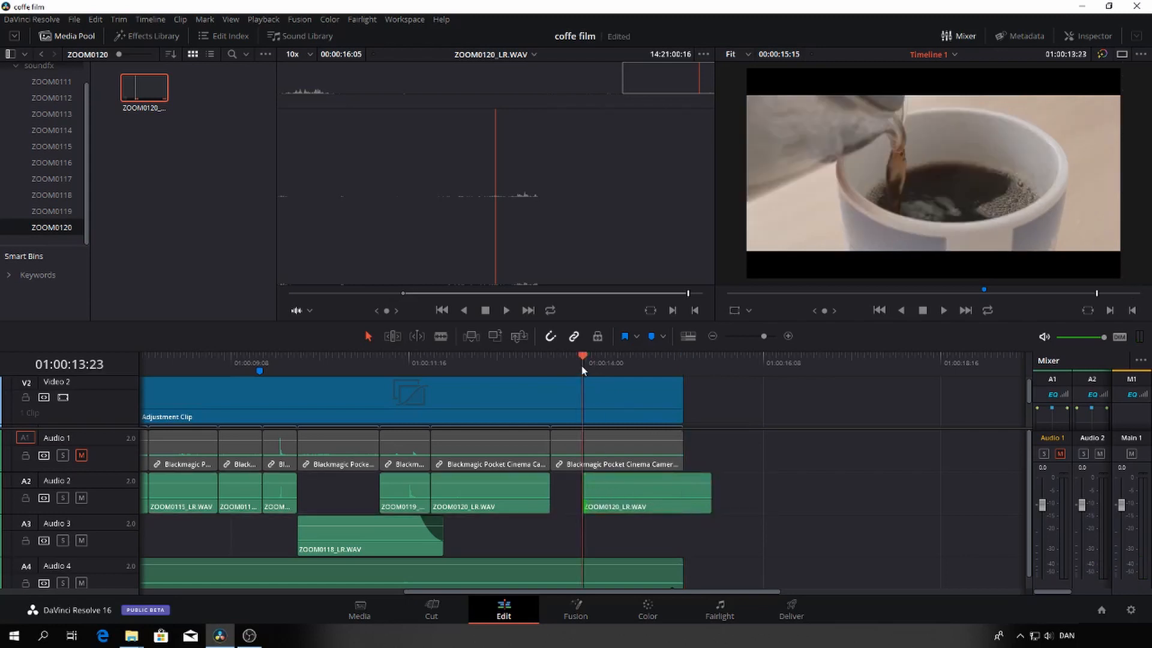
key(space)
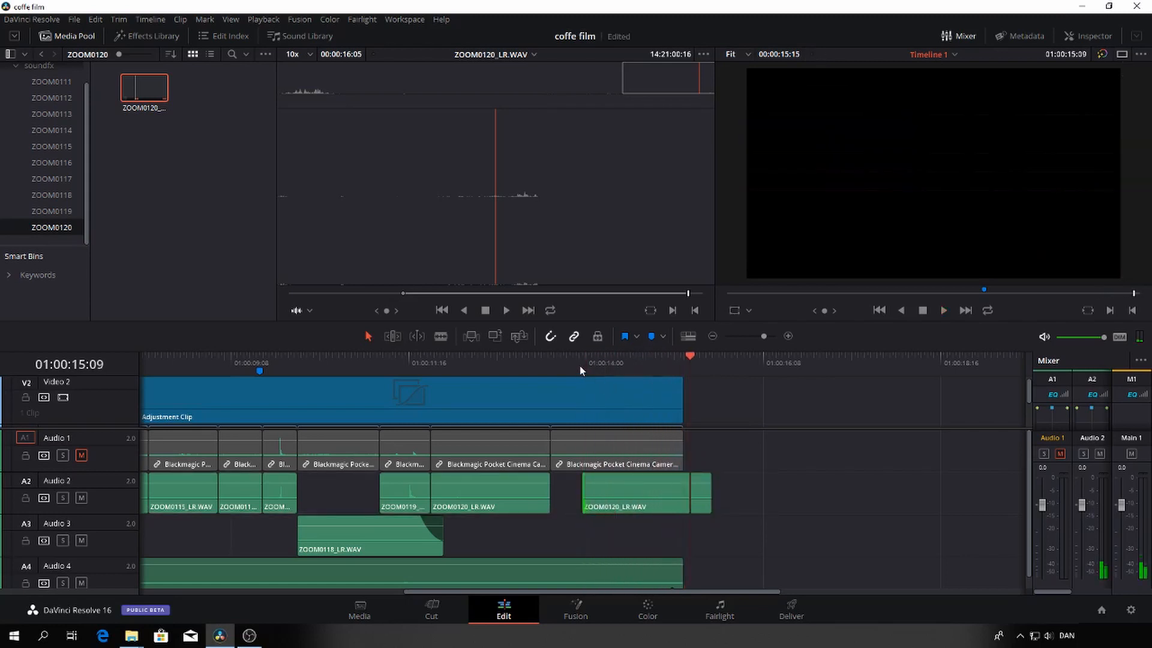
Move the last ZOOM0120_LR.WAV clip about 11 frames later on Audio 2 and play the end of the pouring shot
drag(599, 489, 633, 488)
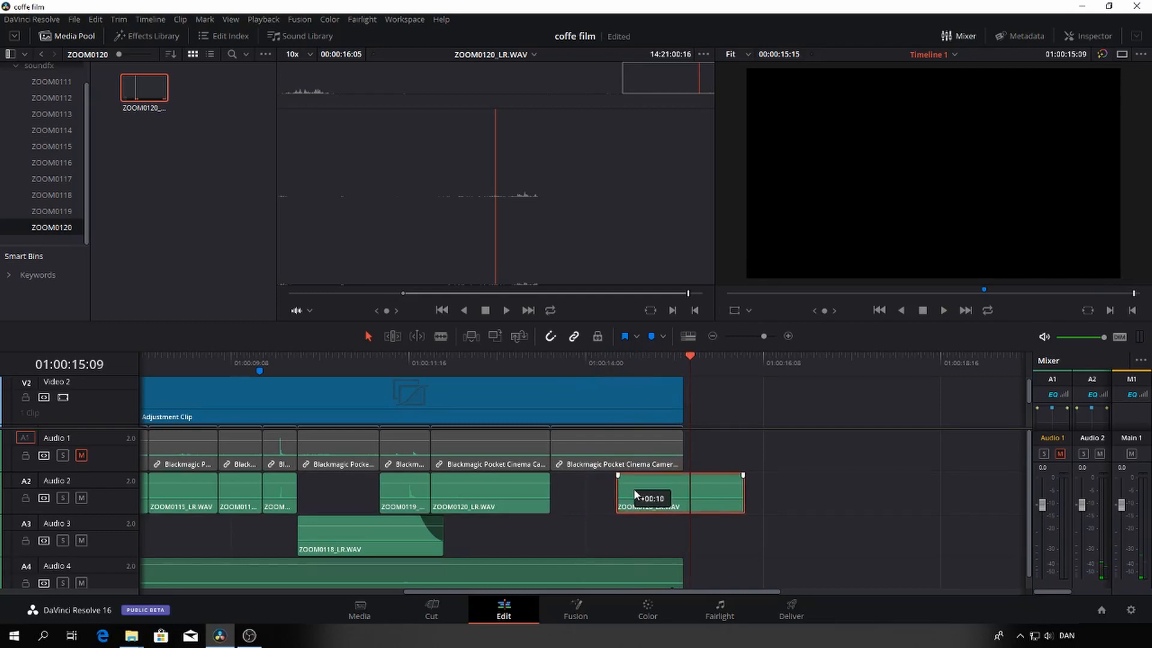
click(600, 361)
key(space)
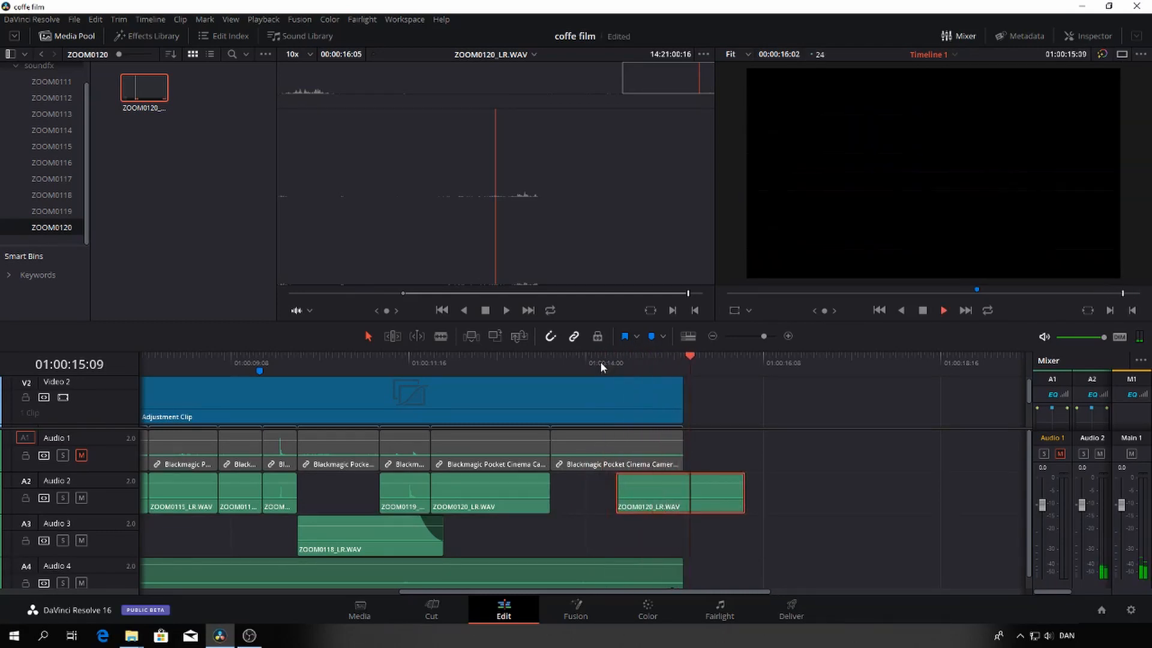
key(space)
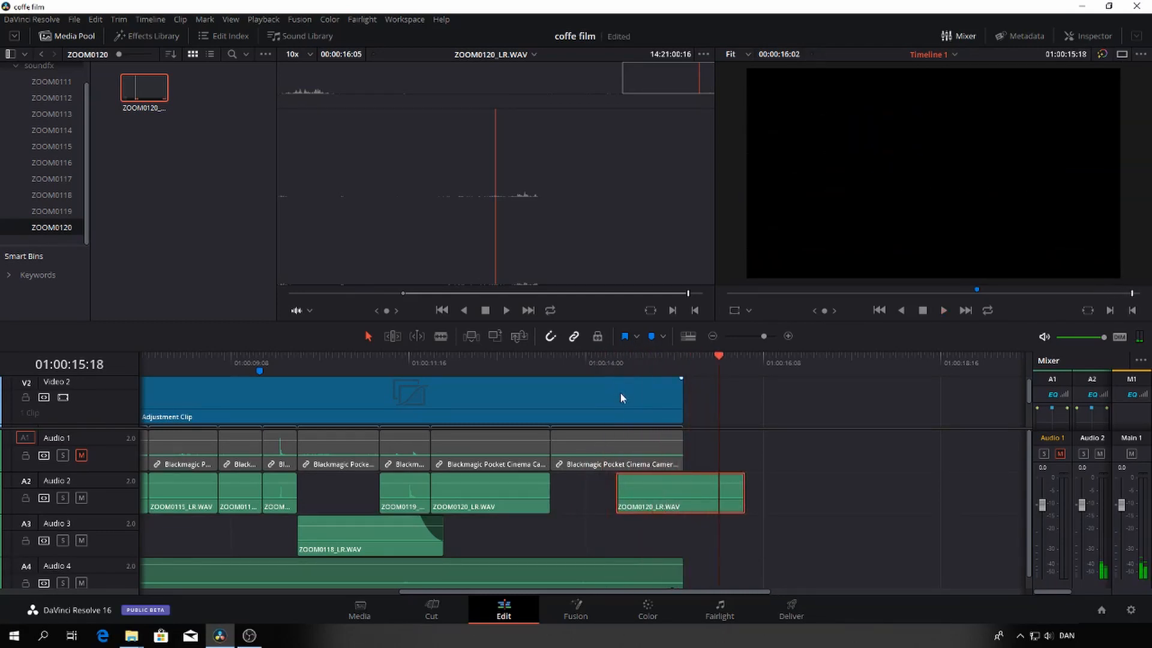
Play past the film's end and add a marker to the last ZOOM0120_LR.WAV clip at 01:00:15:07
click(683, 358)
key(space)
key(space)
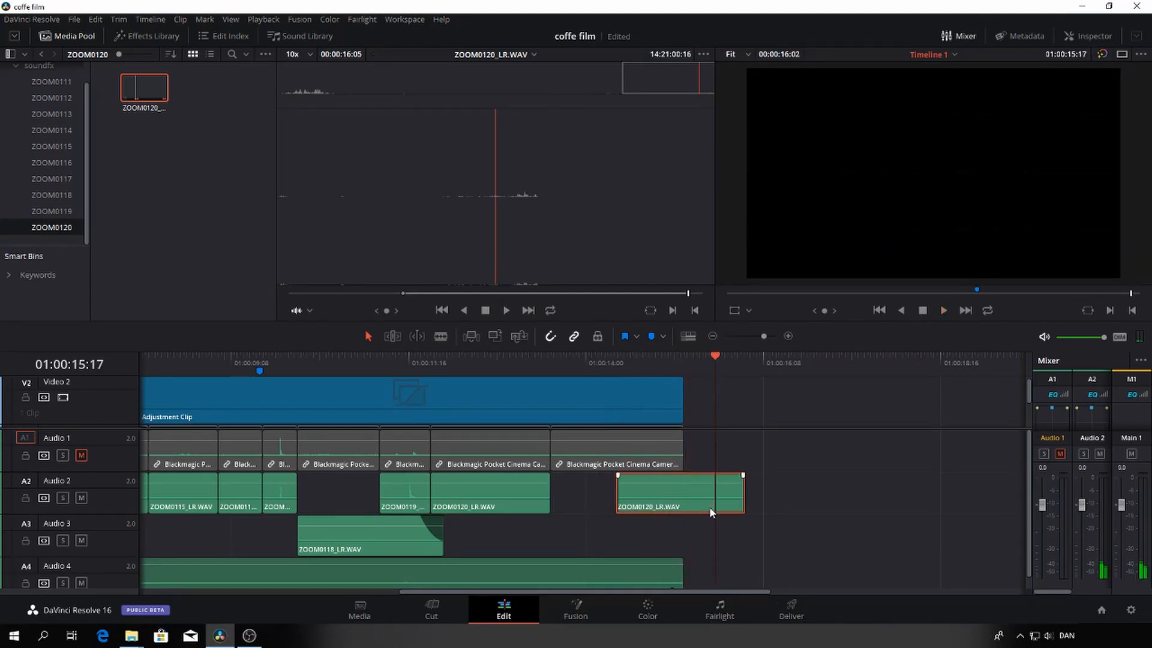
click(710, 355)
drag(700, 356, 684, 355)
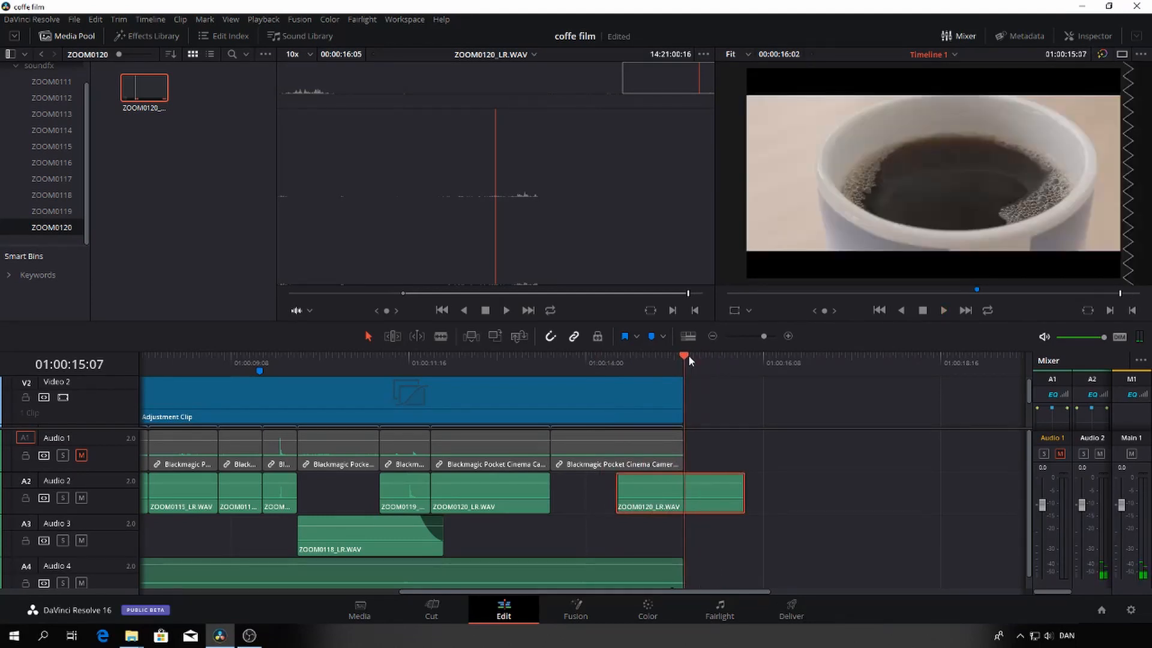
key(m)
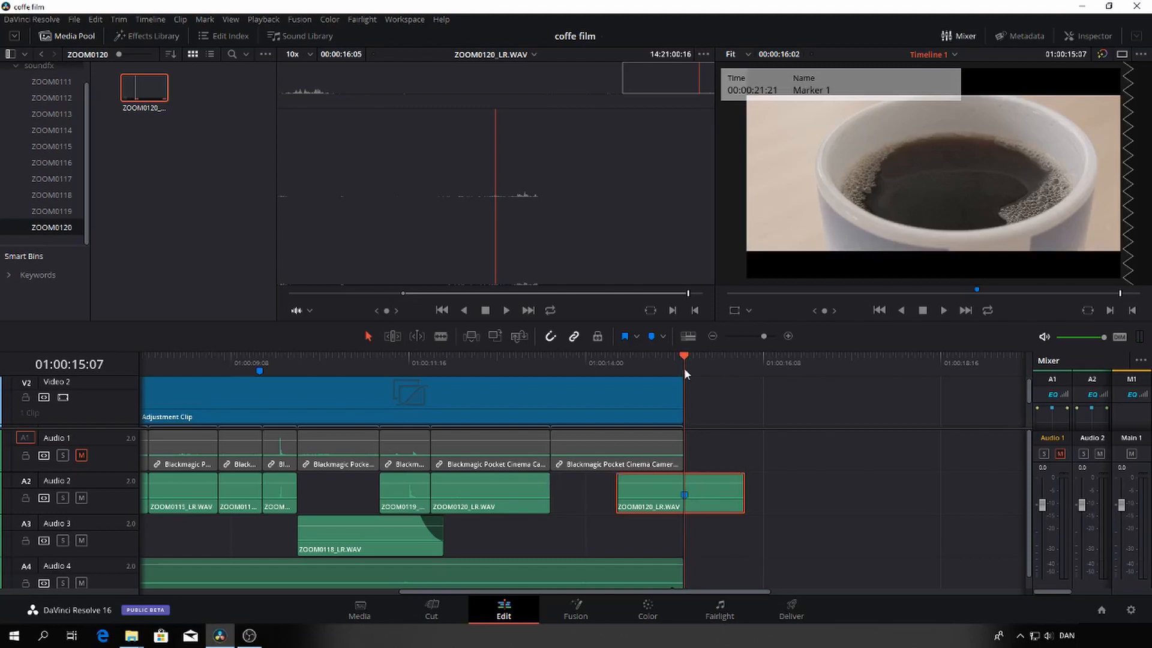
Play the last pour, find where it stops at 01:00:14:23, and move the last ZOOM0120_LR.WAV clip so its marker aligns there
key(space)
key(space)
drag(714, 357, 613, 379)
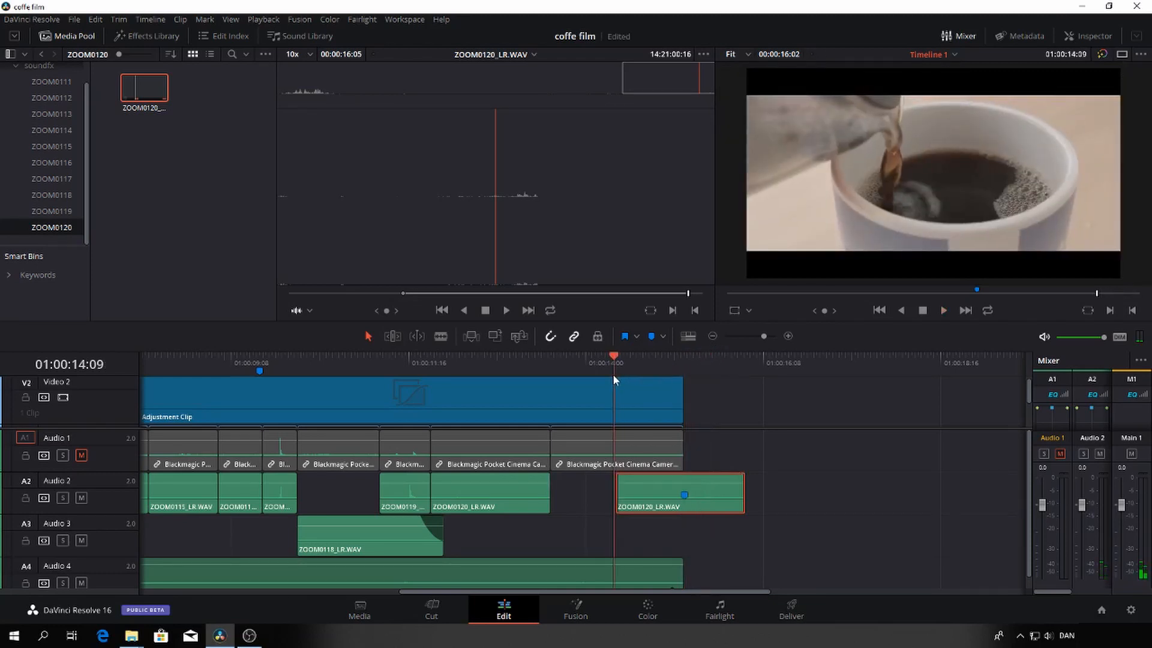
key(space)
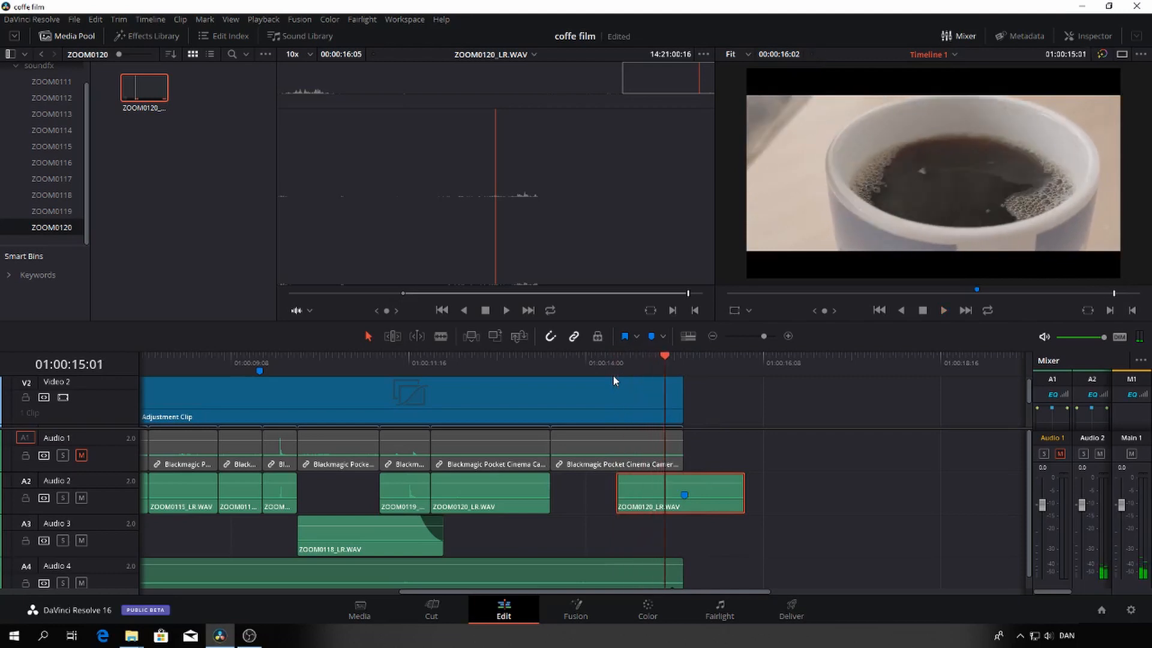
key(Left)
key(Left)
key(Left)
key(Left)
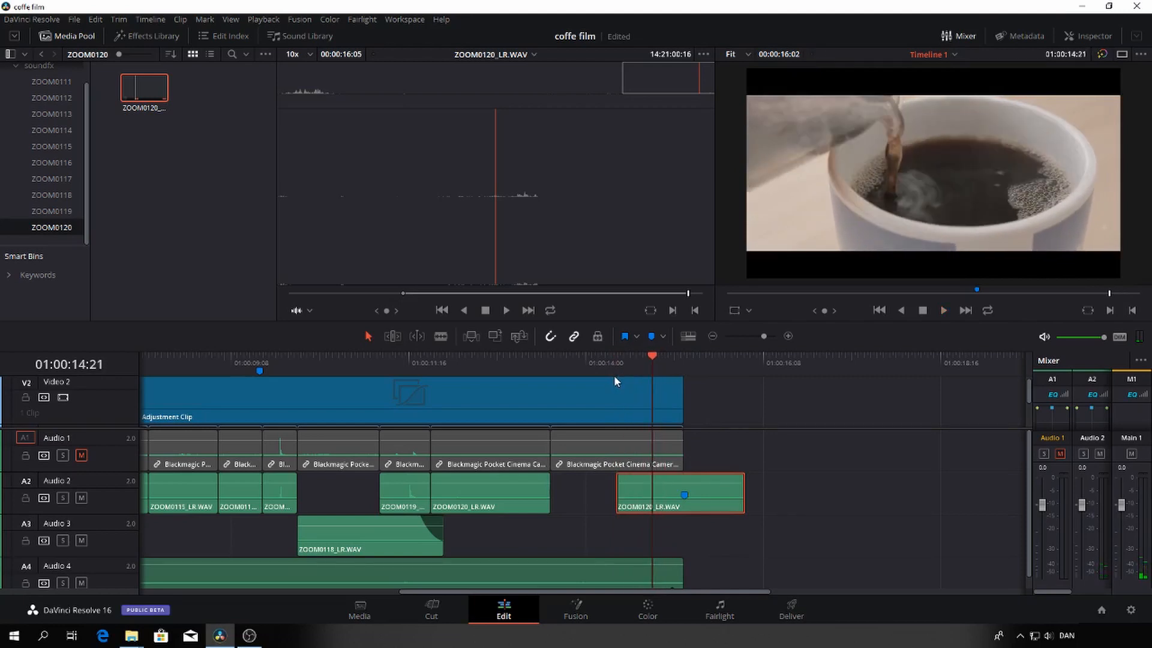
key(Right)
key(Right)
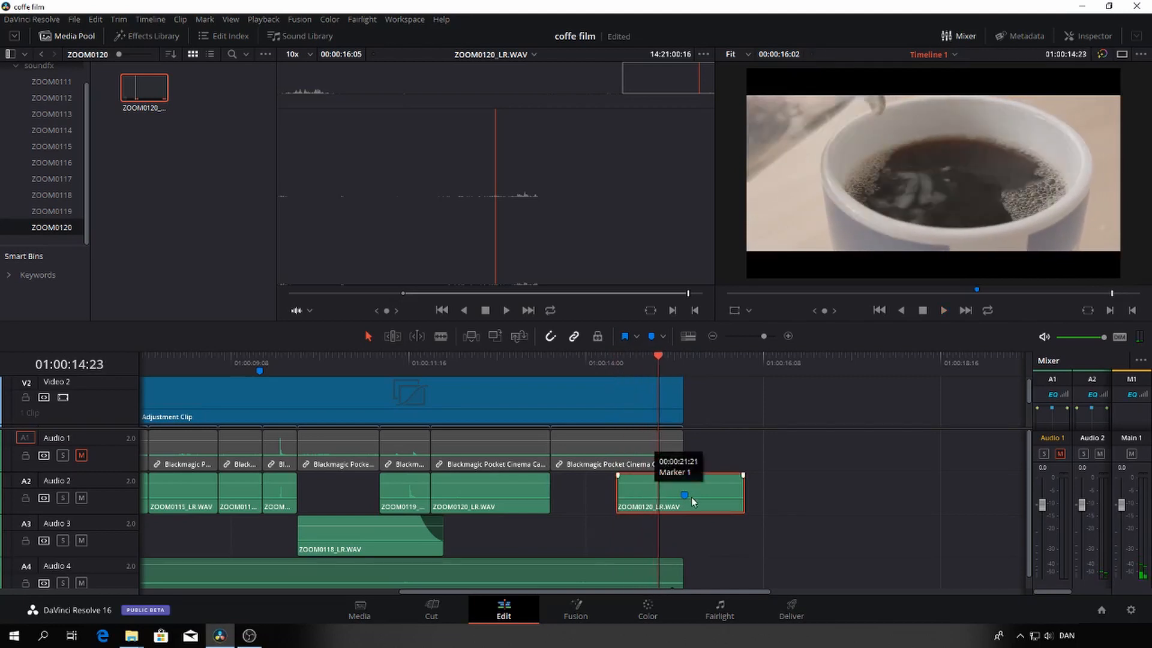
drag(701, 495, 674, 496)
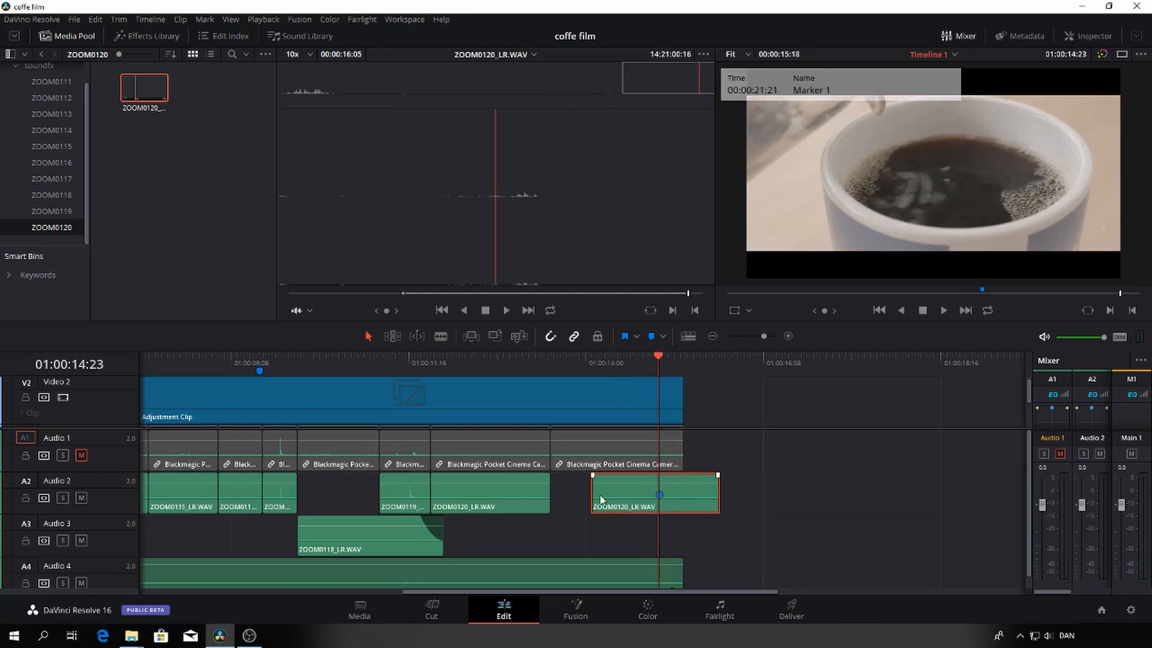
Extend the last ZOOM0120_LR.WAV clip back to the preceding clip, trim its end to the film's end, and play it
drag(595, 492, 552, 492)
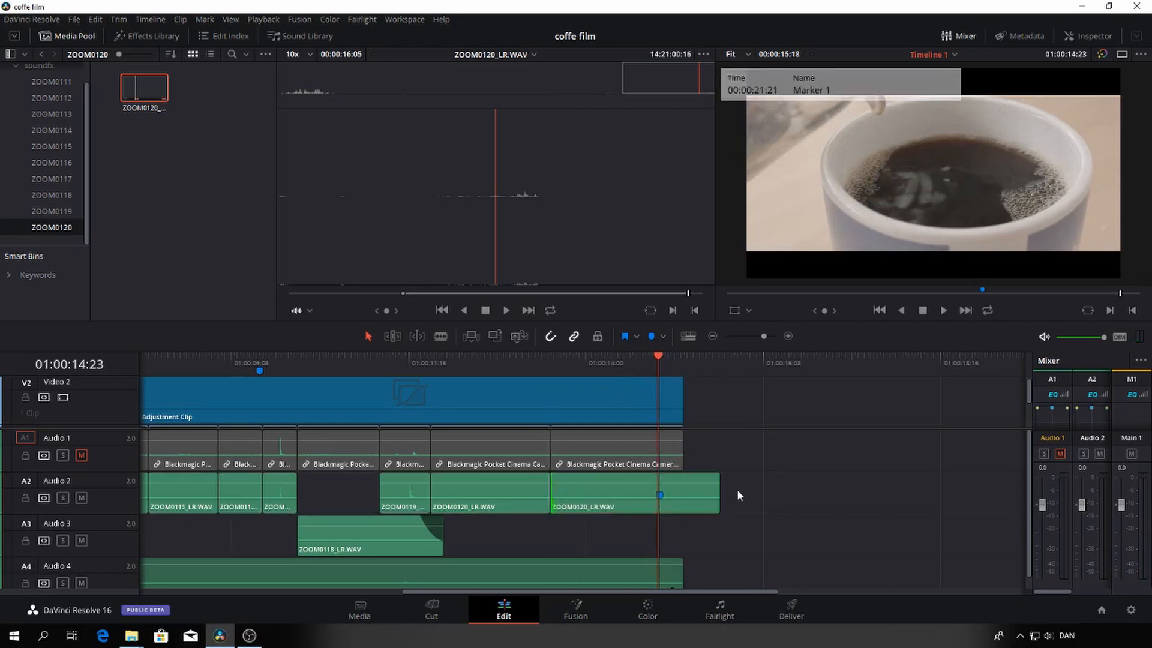
drag(718, 491, 684, 492)
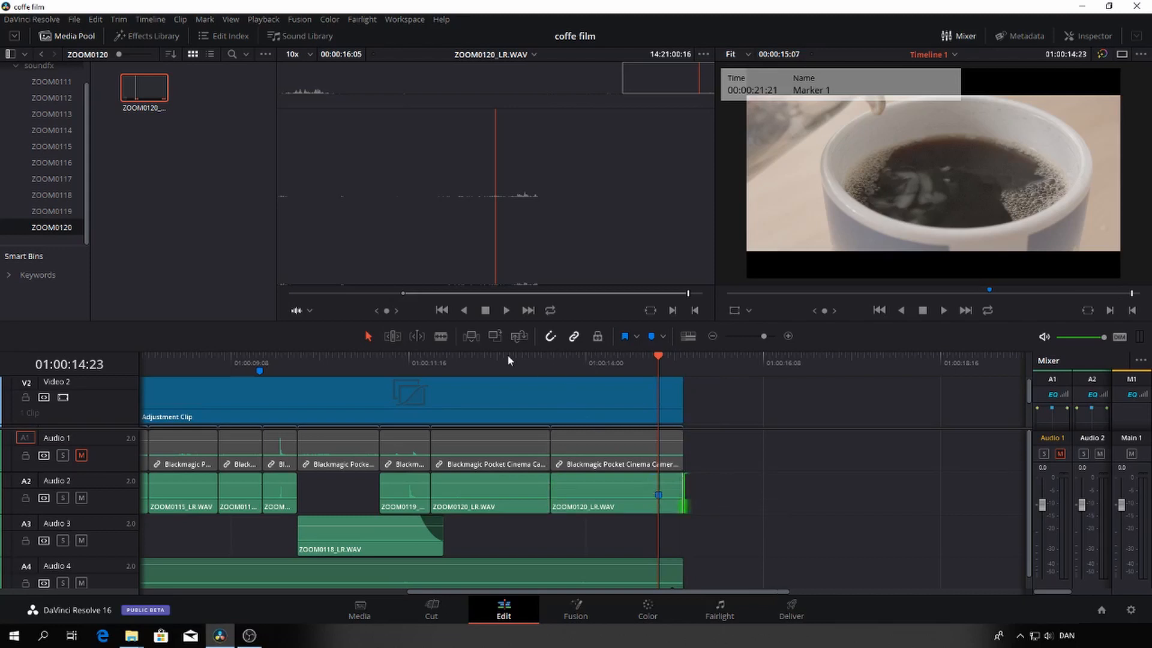
click(506, 355)
key(space)
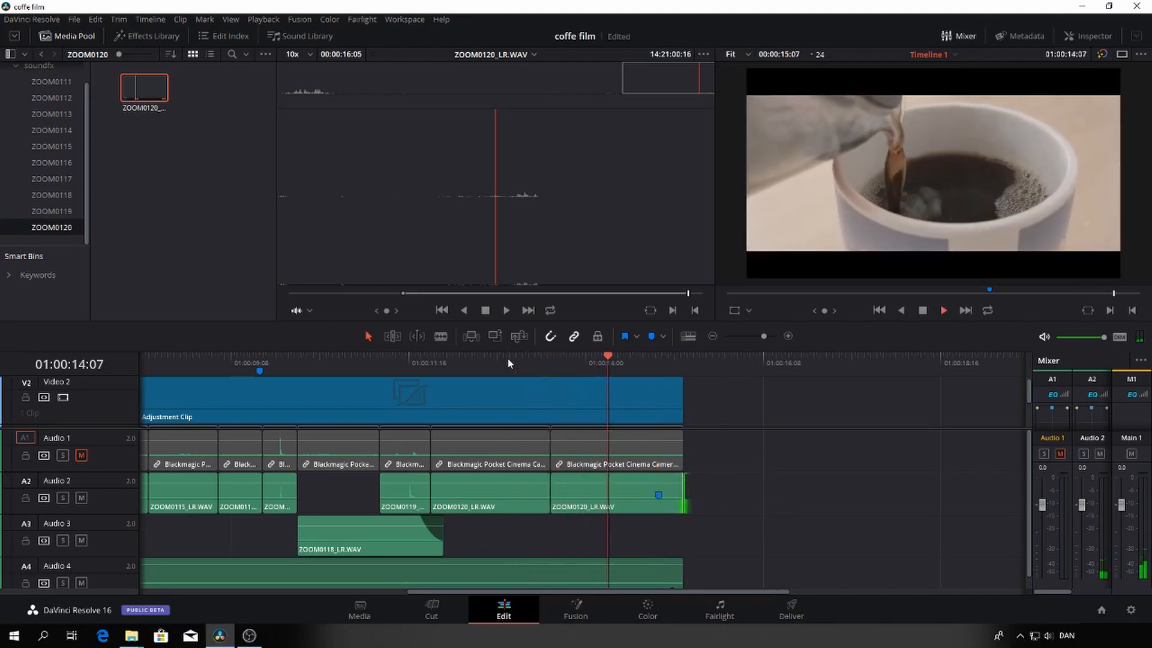
drag(655, 358, 628, 365)
key(space)
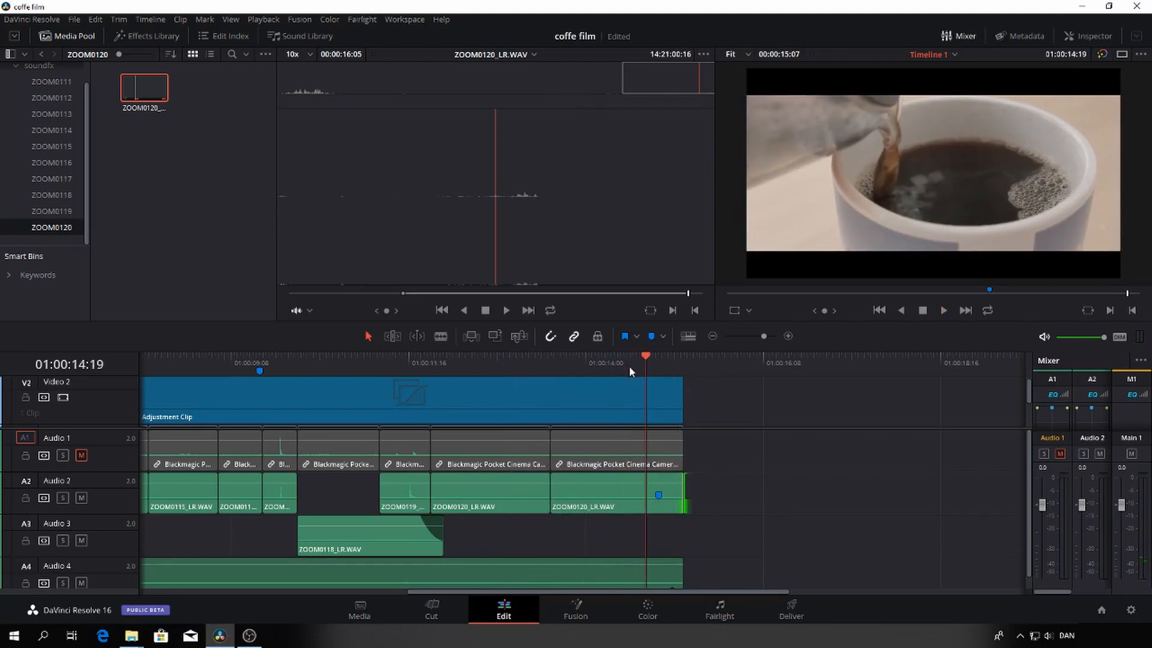
Roll the cut between the two ZOOM0120_LR.WAV clips about one second later on Audio 2 and play the transition repeatedly
click(542, 490)
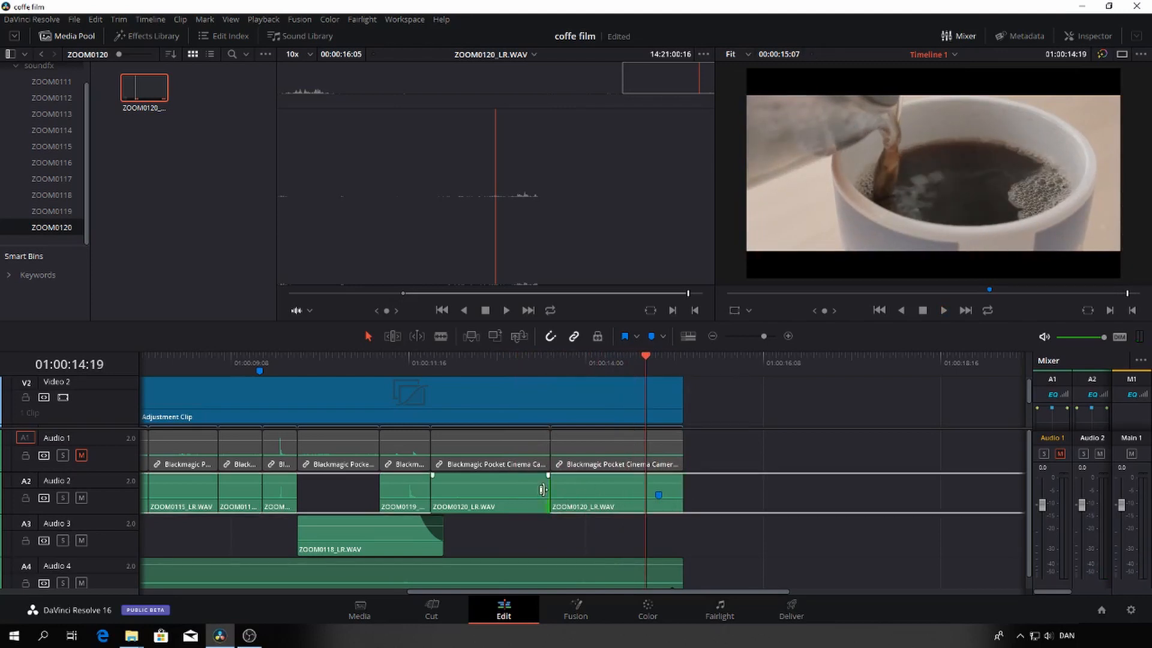
drag(551, 490, 631, 490)
click(523, 360)
key(space)
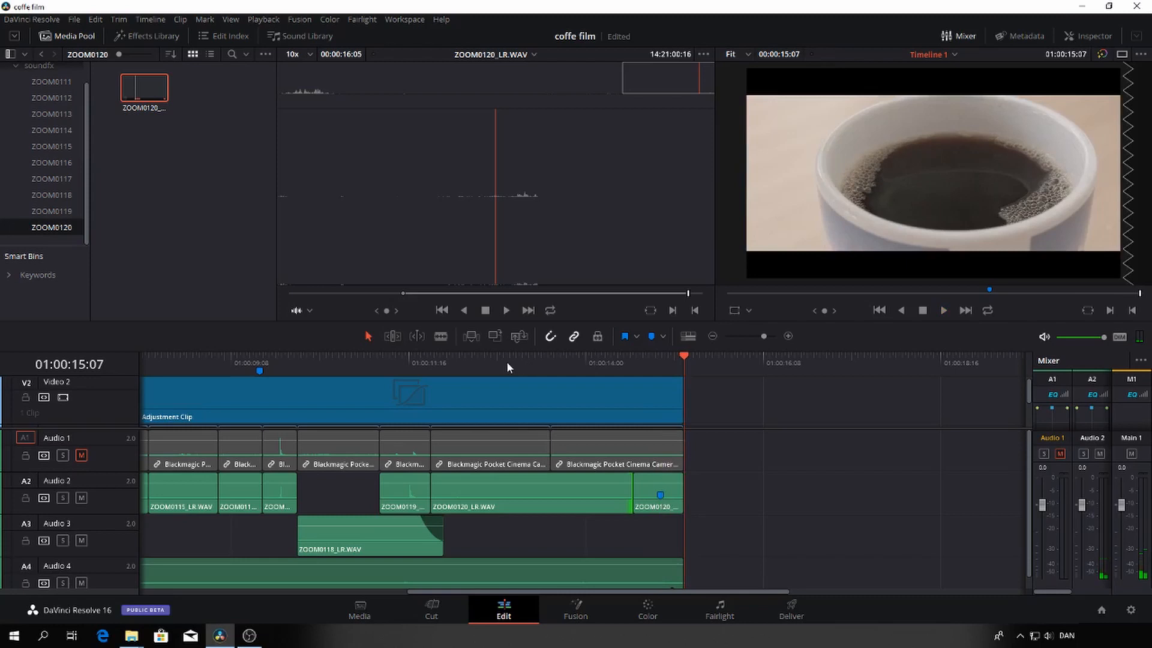
click(506, 361)
key(space)
click(505, 361)
key(space)
click(505, 361)
key(space)
Extend the longer ZOOM0120_LR.WAV clip about four frames, pushing the last piece later, and trim that piece to the film's end
key(space)
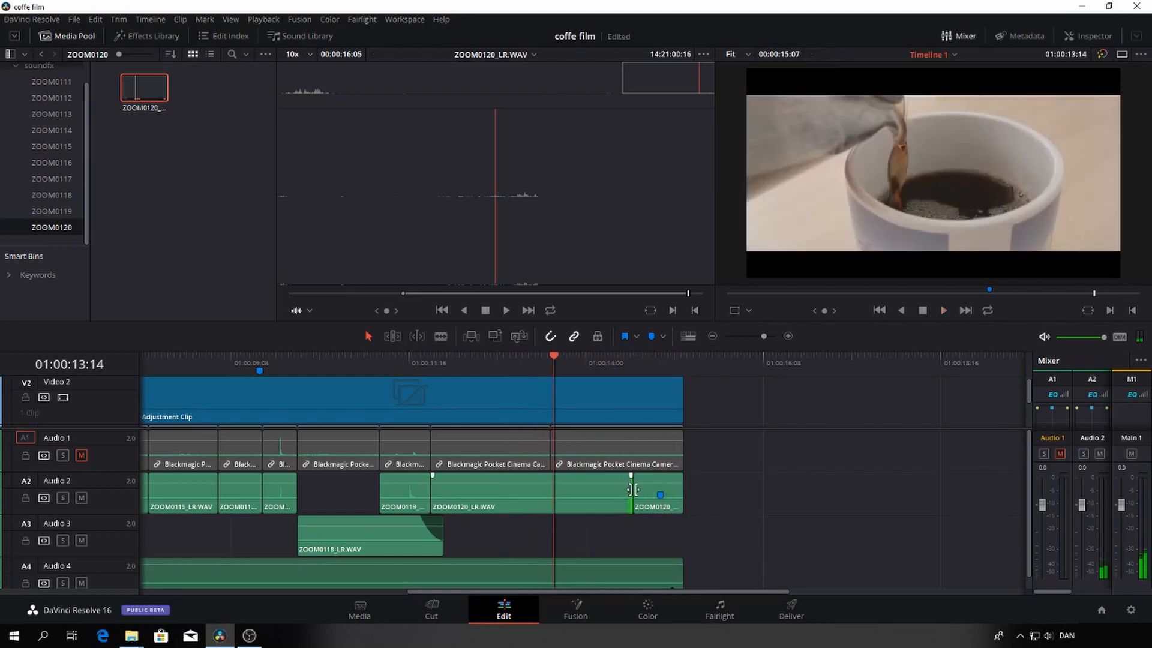
mouse_move(628, 490)
mouse_down()
mouse_move(671, 486)
mouse_move(649, 490)
mouse_up()
key(space)
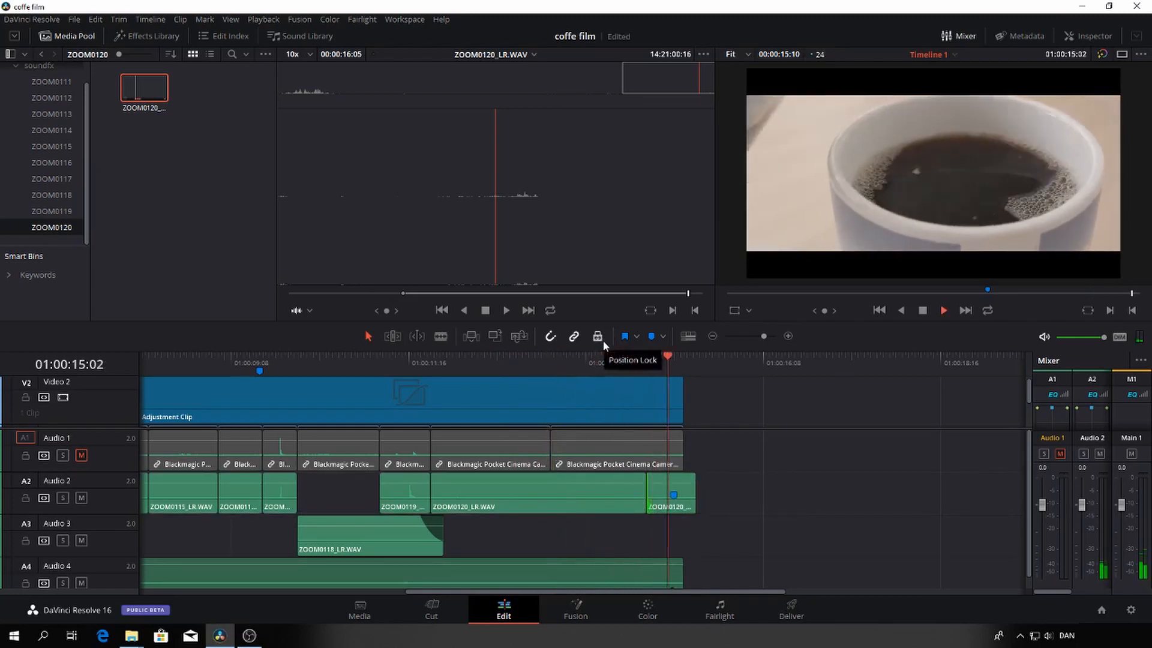
drag(696, 355, 650, 361)
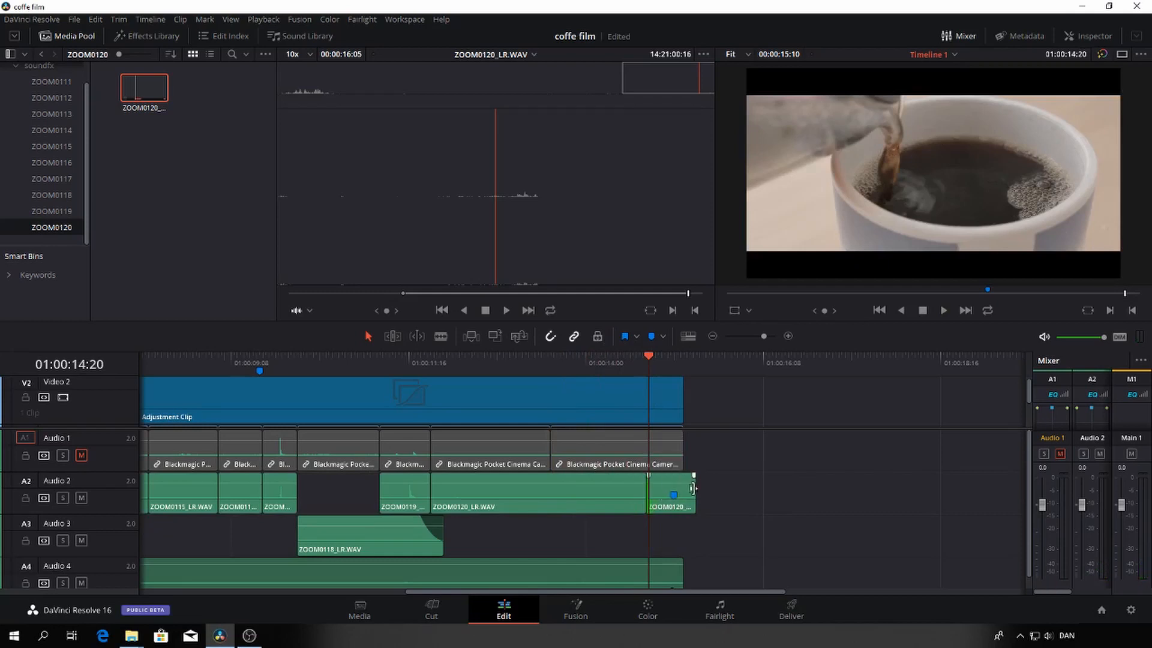
key(space)
drag(689, 489, 683, 489)
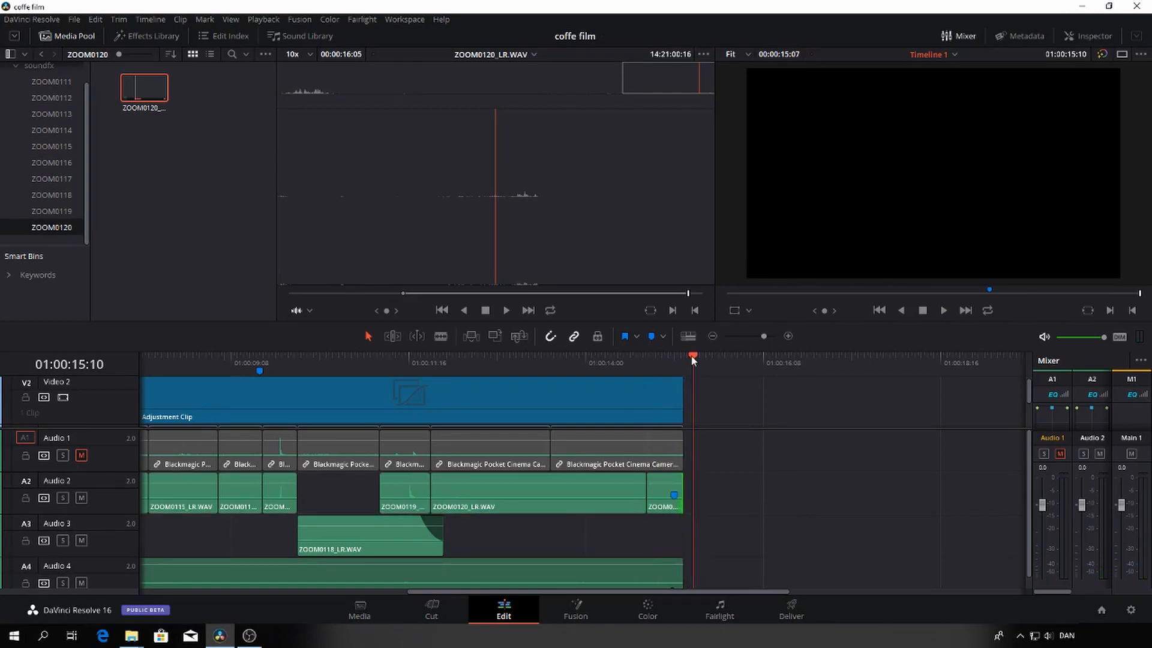
drag(691, 355, 561, 372)
key(space)
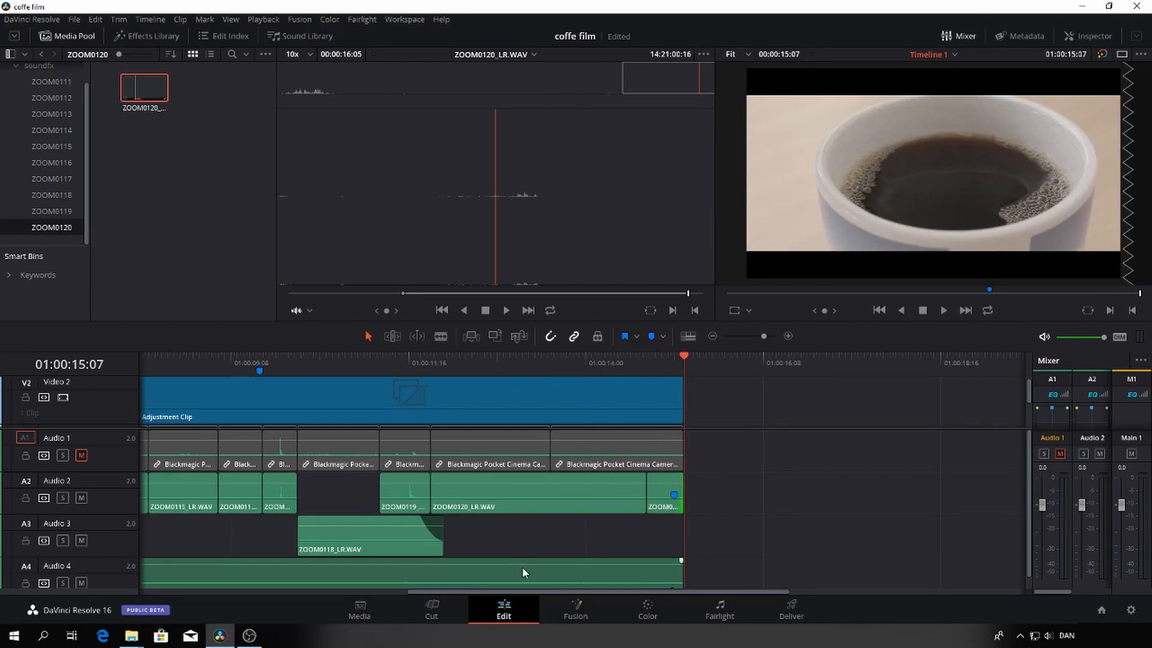
Switch to the Fairlight page and size the mixer to show all four audio tracks
scroll(522, 567, down, 1)
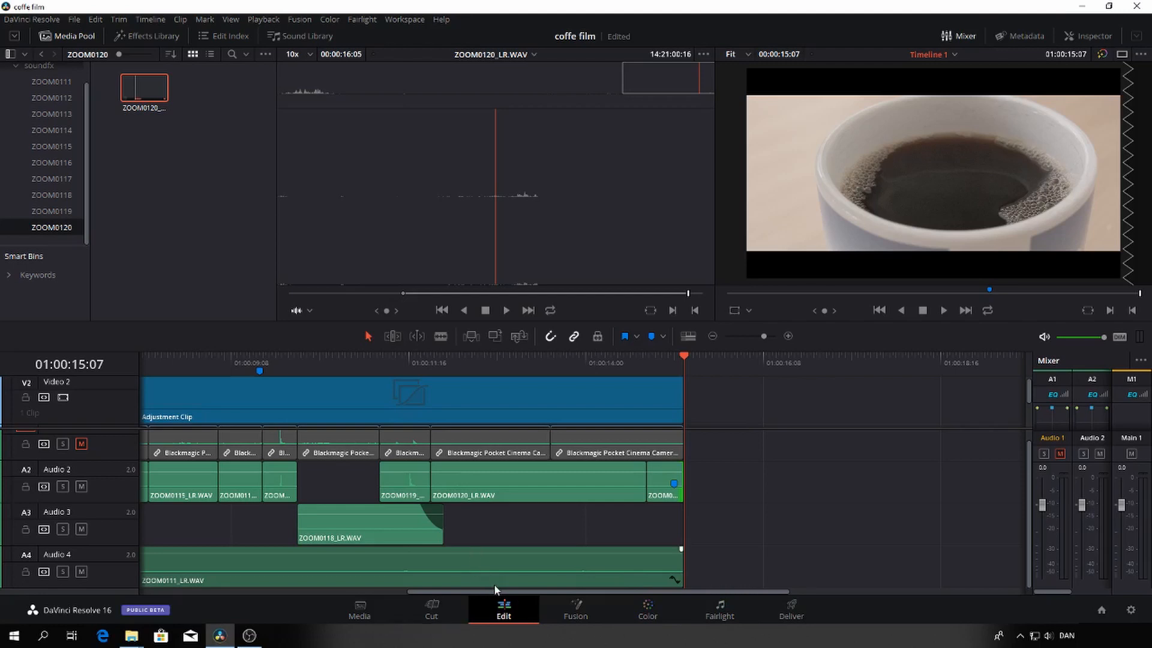
click(719, 609)
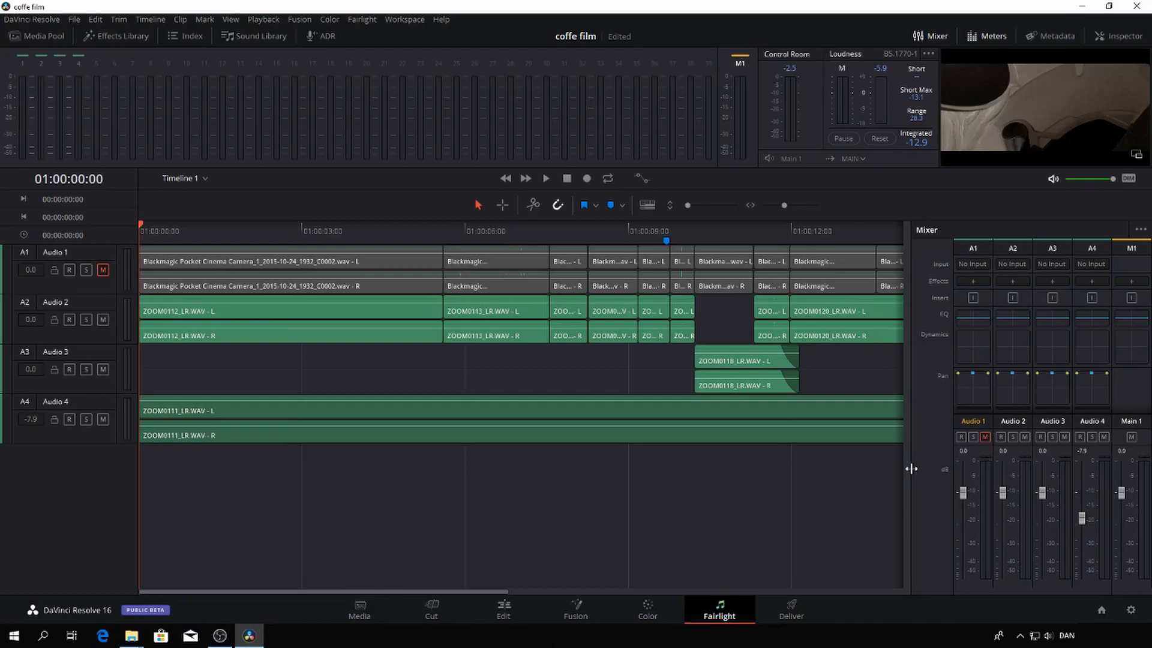
drag(911, 468, 990, 468)
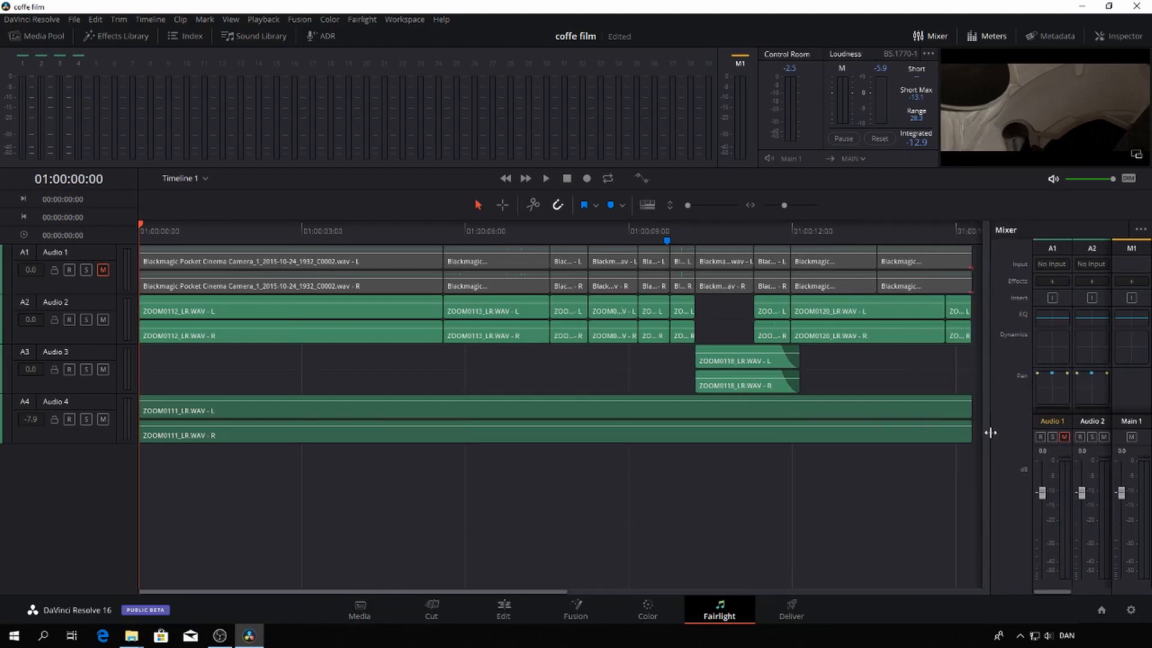
drag(989, 436, 758, 434)
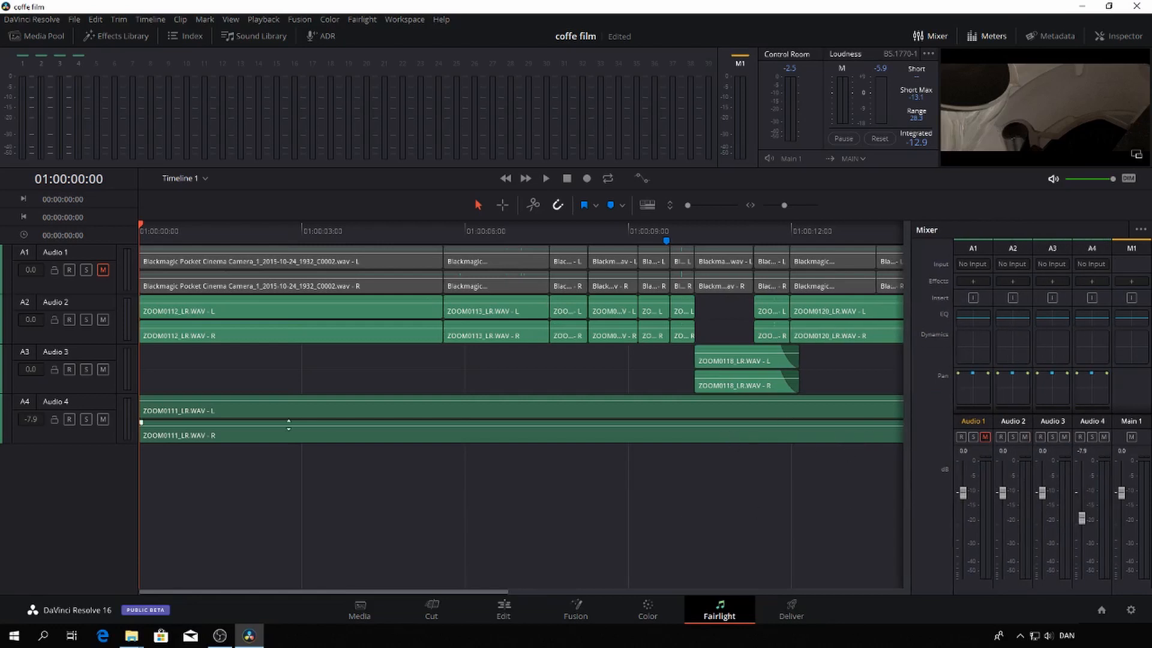
Play the full mix and lower the Audio 4 background sound level to -12
key(space)
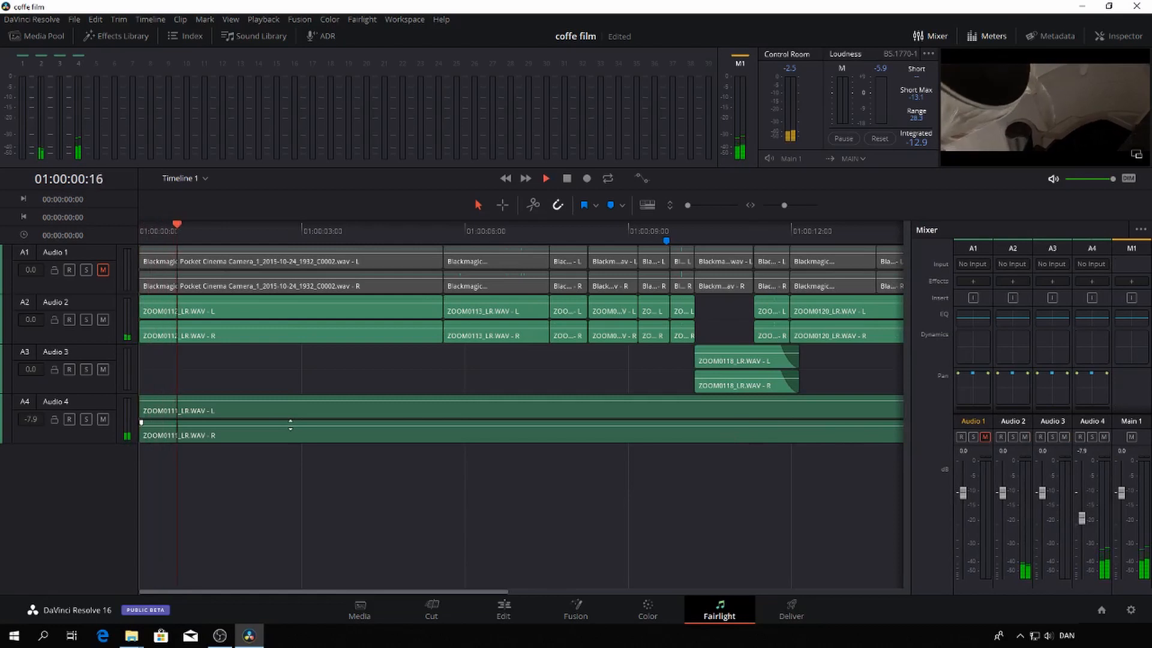
drag(194, 225, 160, 228)
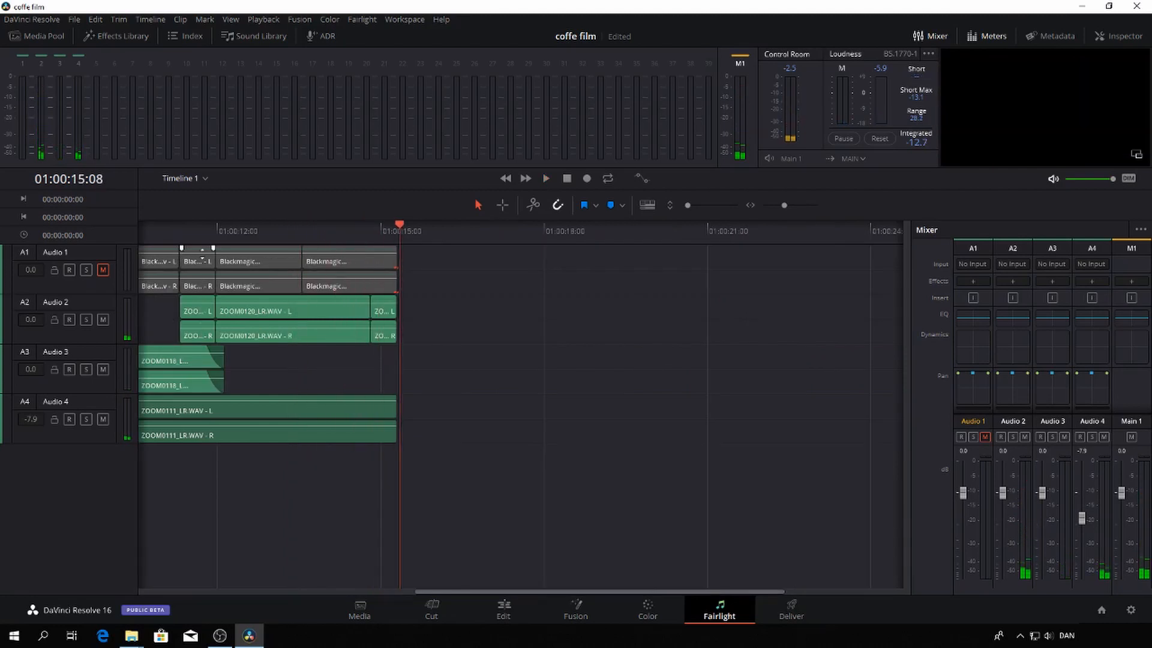
drag(401, 226, 269, 242)
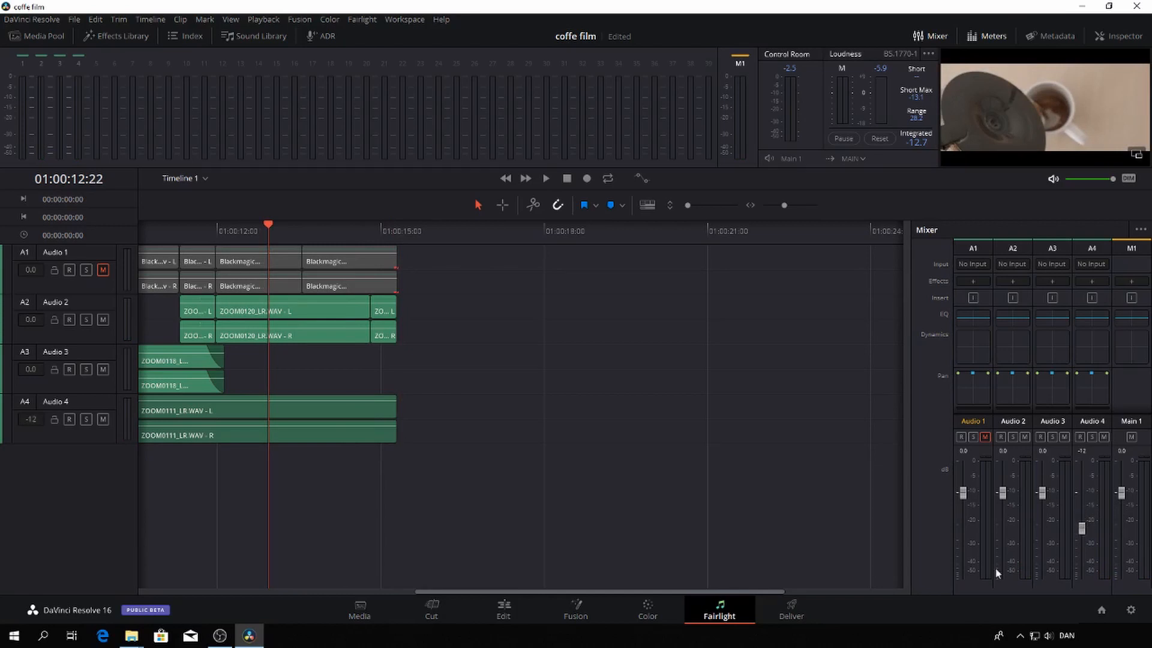
drag(268, 225, 150, 210)
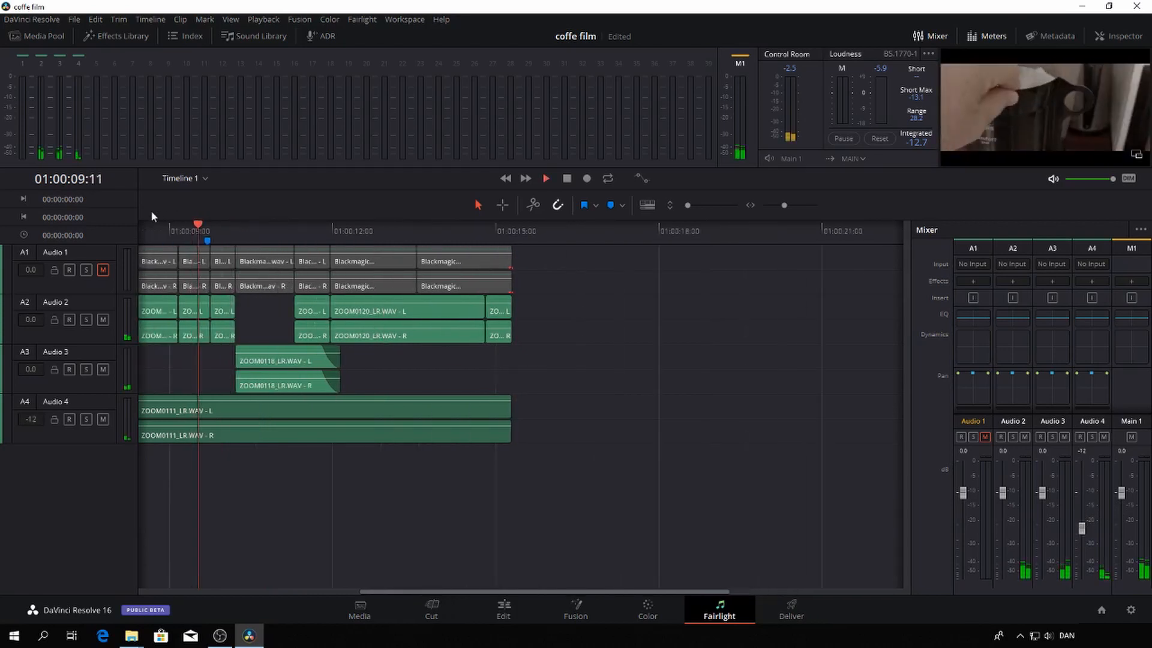
key(space)
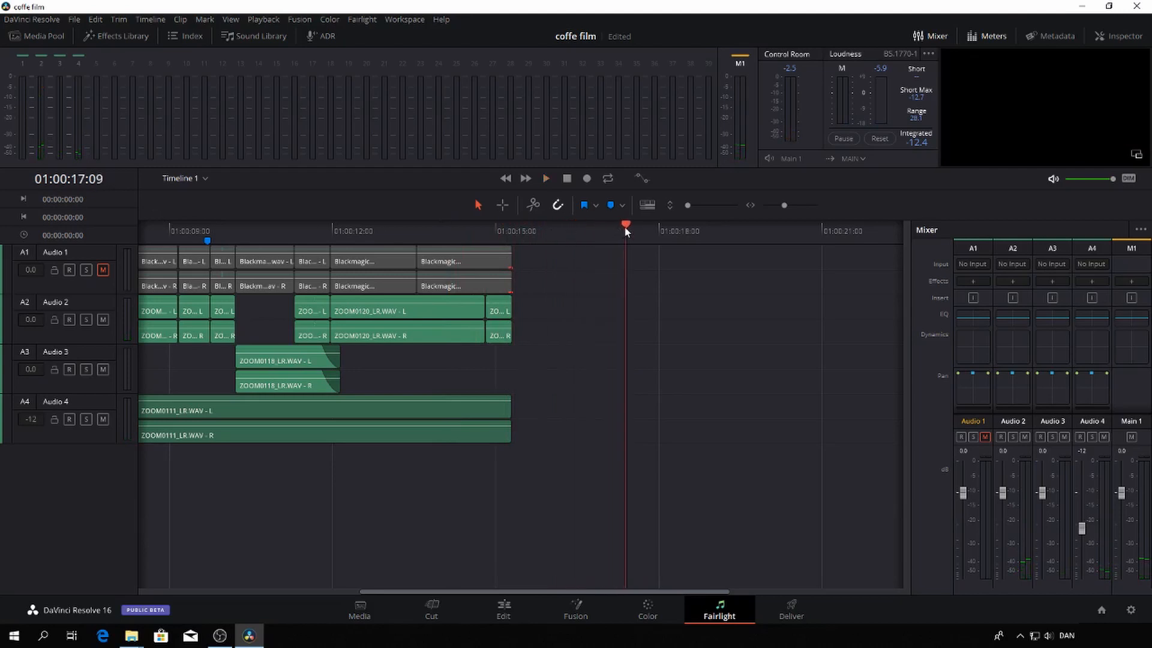
Replay the adjusted mix through the last pouring shot to the film's end
drag(407, 225, 136, 240)
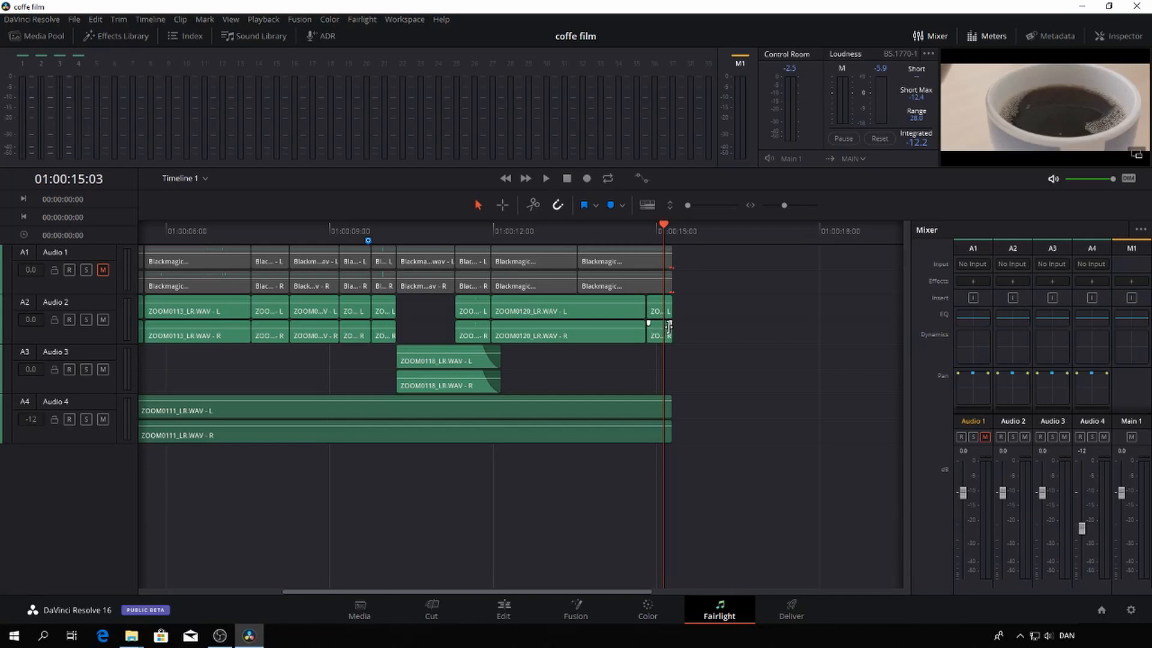
drag(660, 227, 330, 229)
key(space)
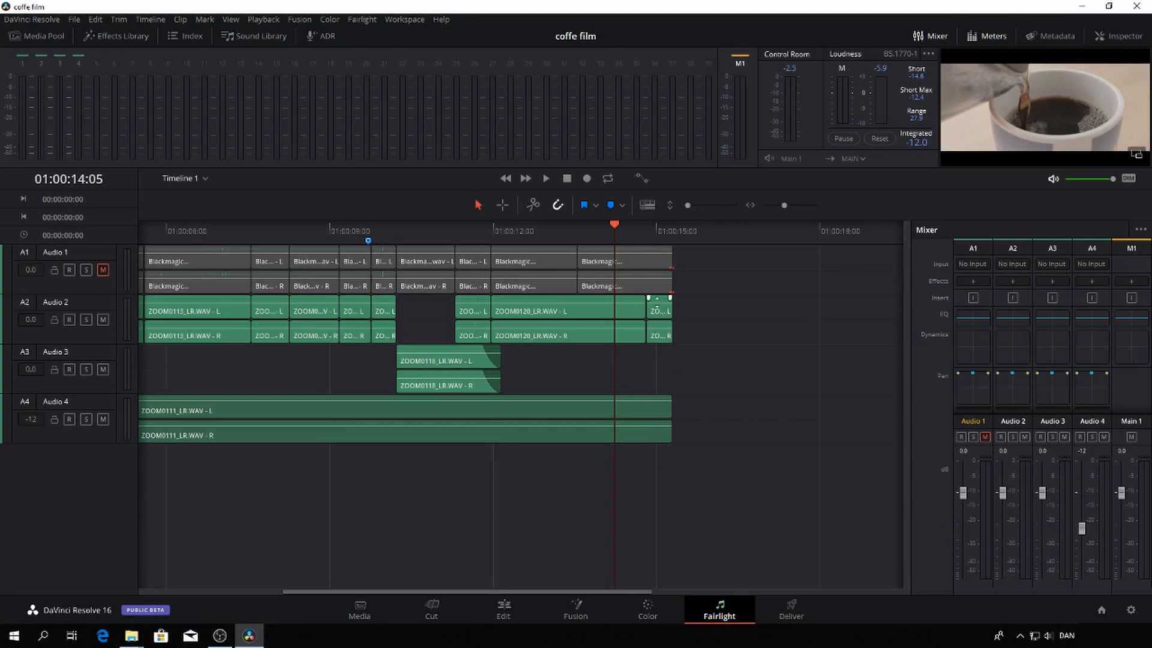
key(space)
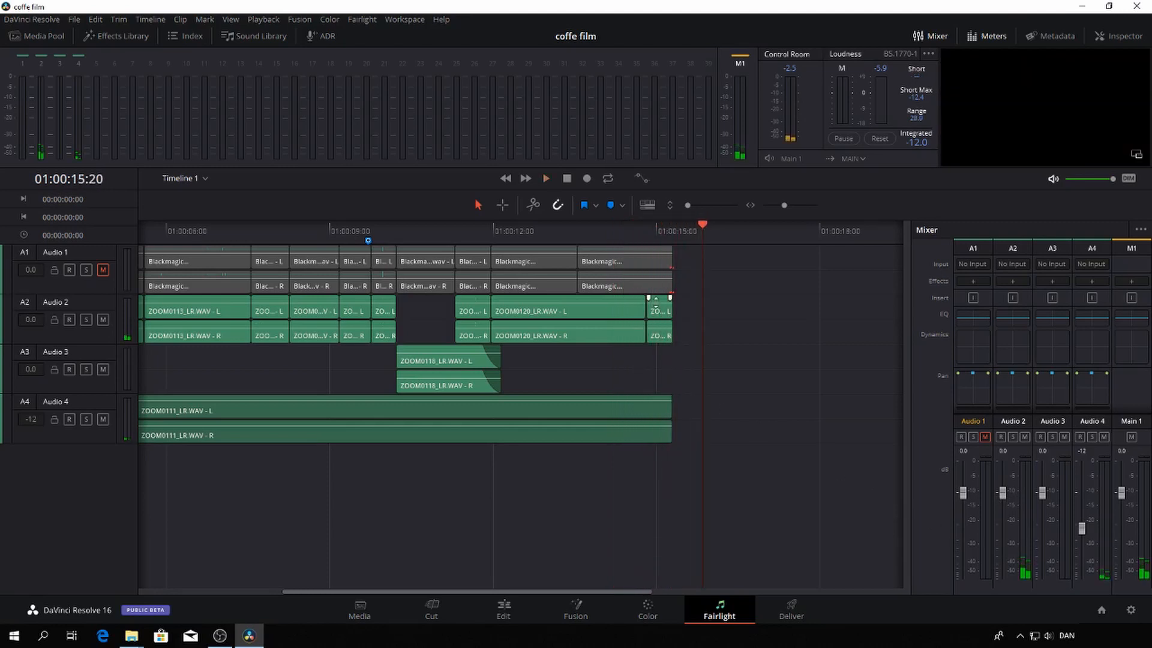
drag(688, 226, 668, 230)
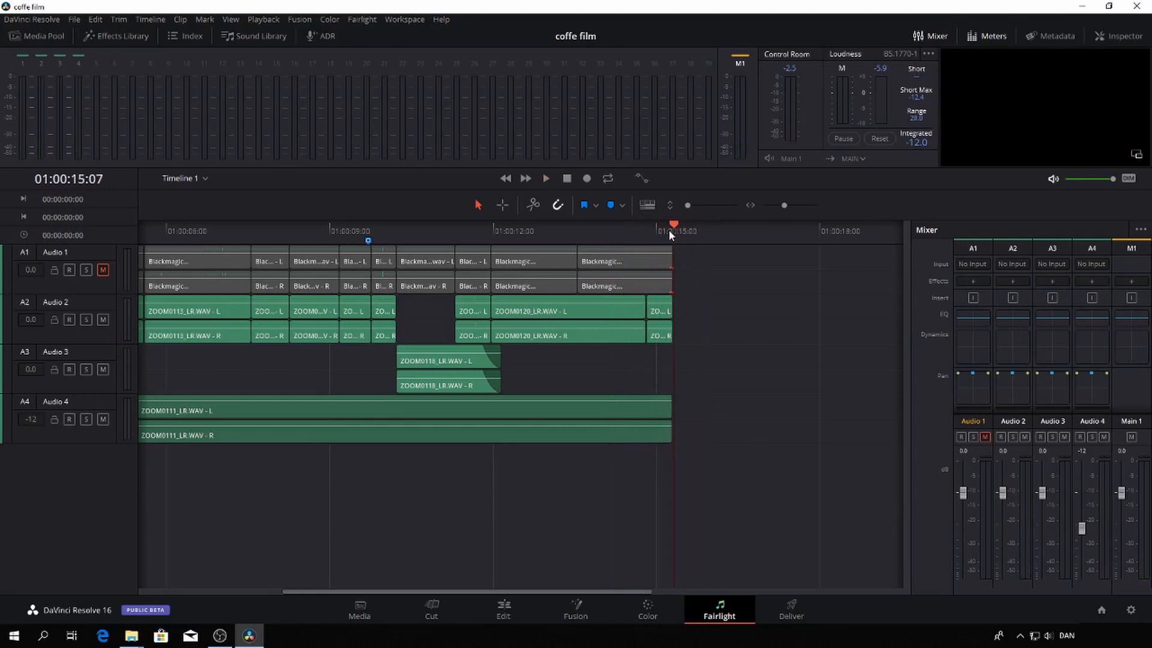